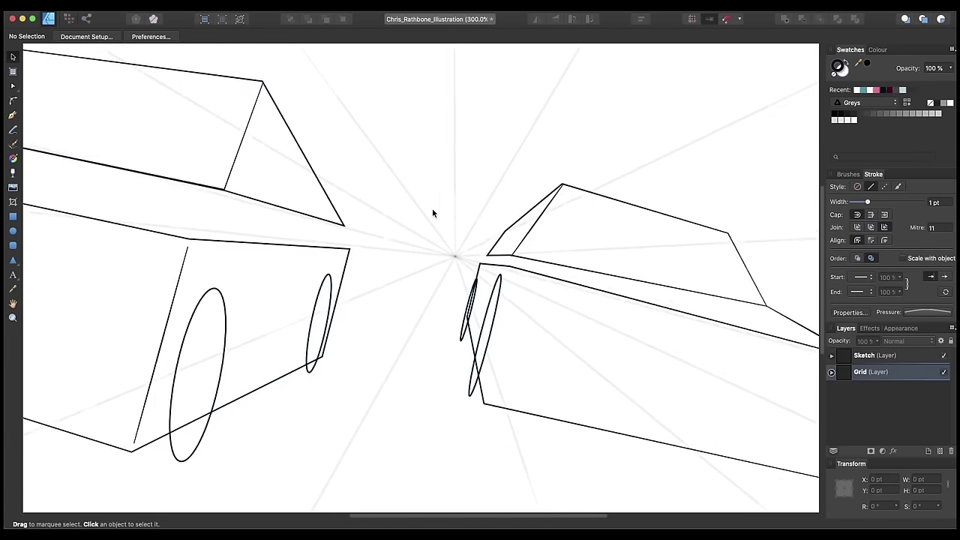
Examine the blocked-in perspective sketches of both cars, close up and in full view
key(super+0)
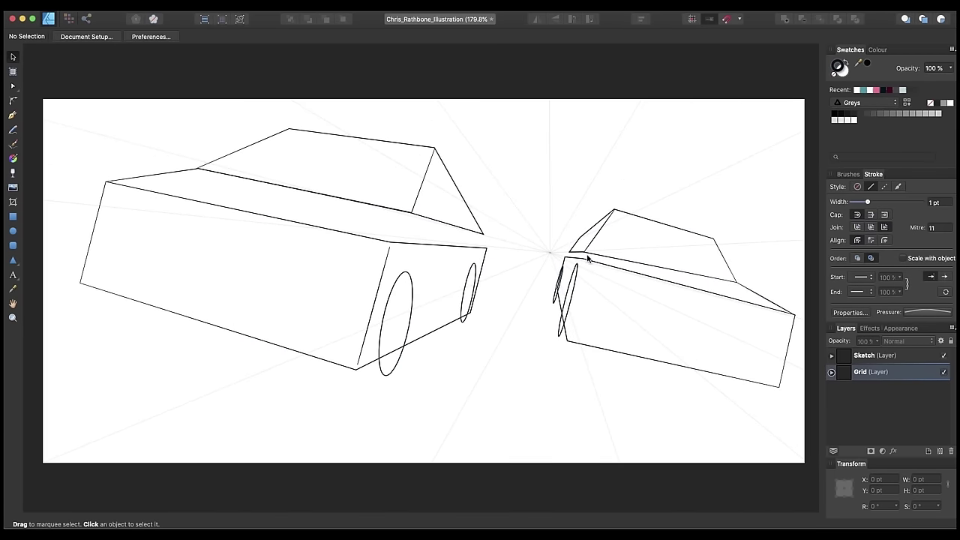
key(super+plus)
key(super+plus)
key(super+plus)
key(space)
drag(609, 257, 380, 266)
drag(537, 275, 293, 242)
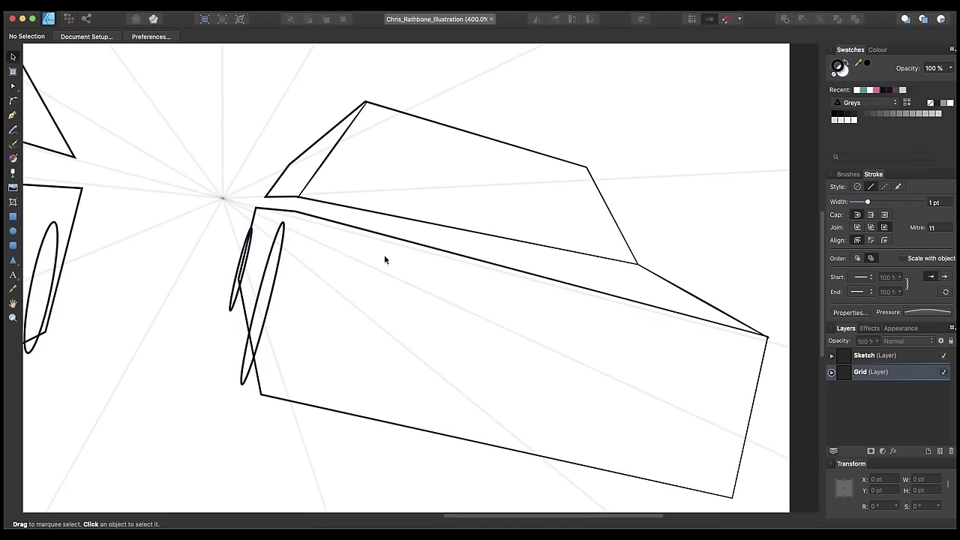
key(super+0)
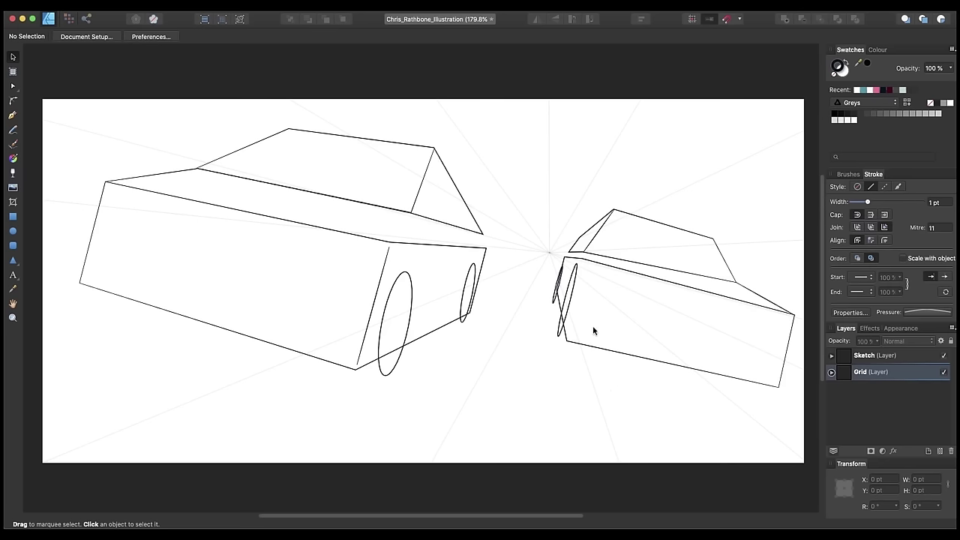
key(super+=)
drag(648, 323, 491, 309)
key(super+=)
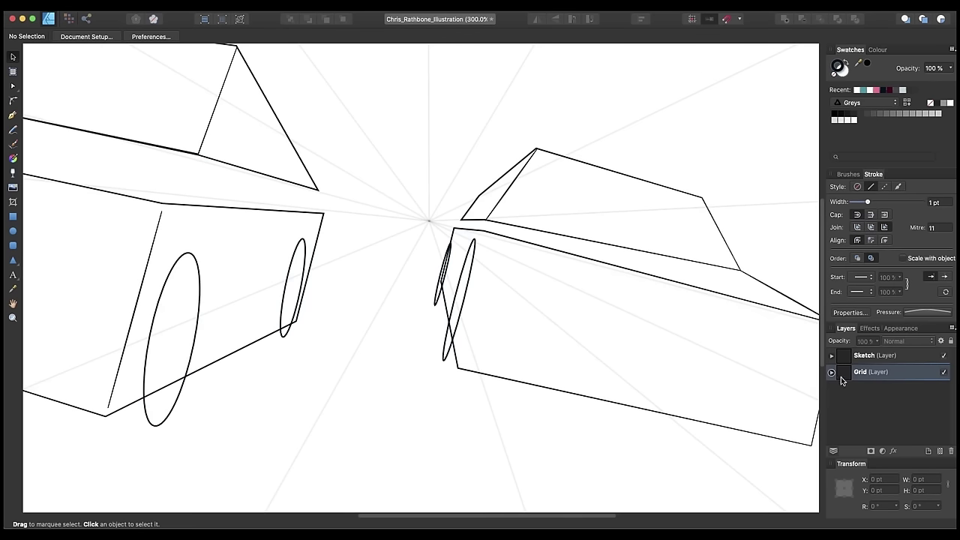
Lock the Grid layer and reduce its opacity to about 33%
click(912, 374)
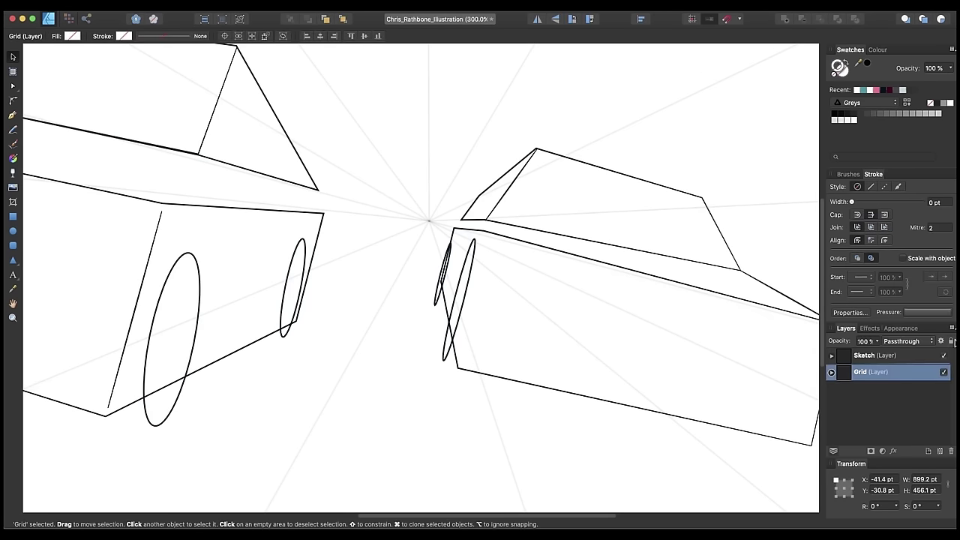
click(908, 357)
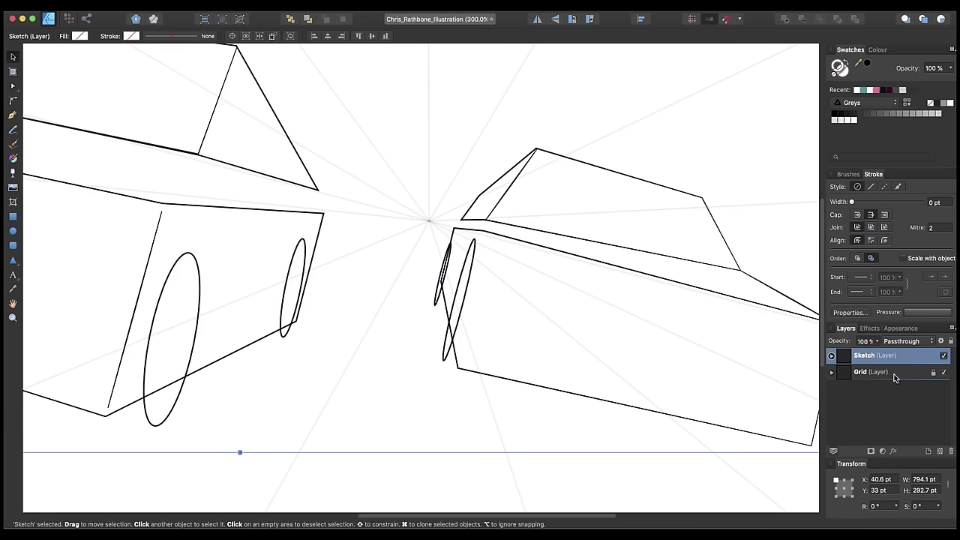
click(890, 373)
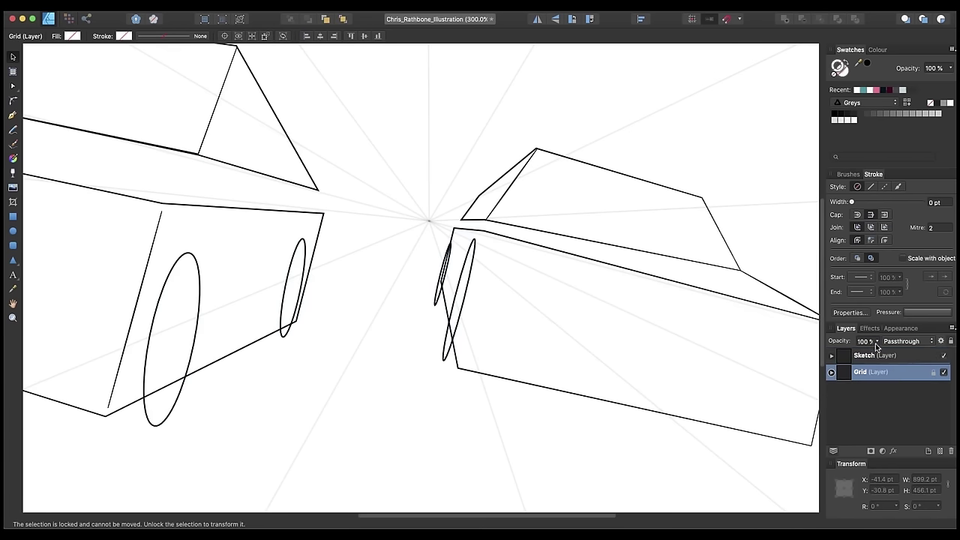
click(876, 342)
drag(868, 354, 821, 354)
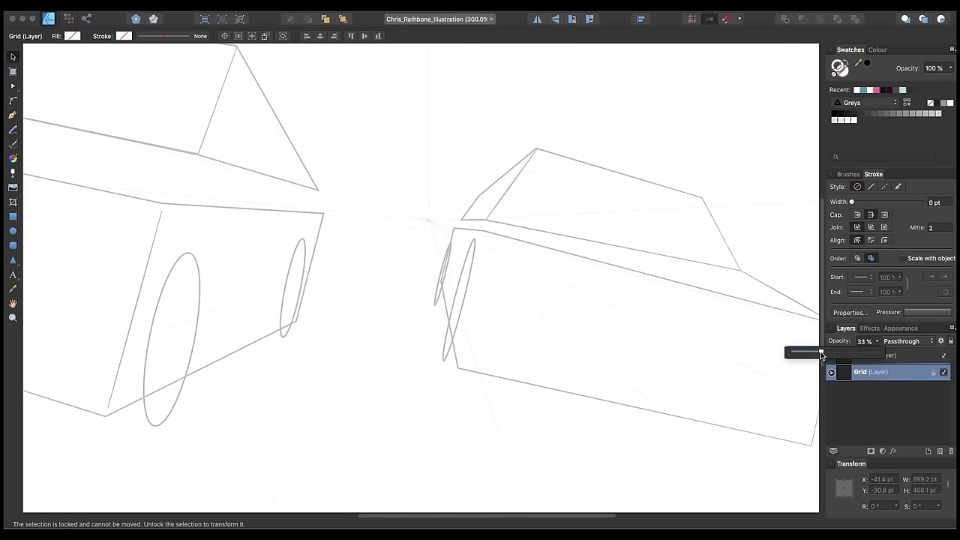
Make the Sketch layer the active drawing layer, leaving no objects selected
click(907, 357)
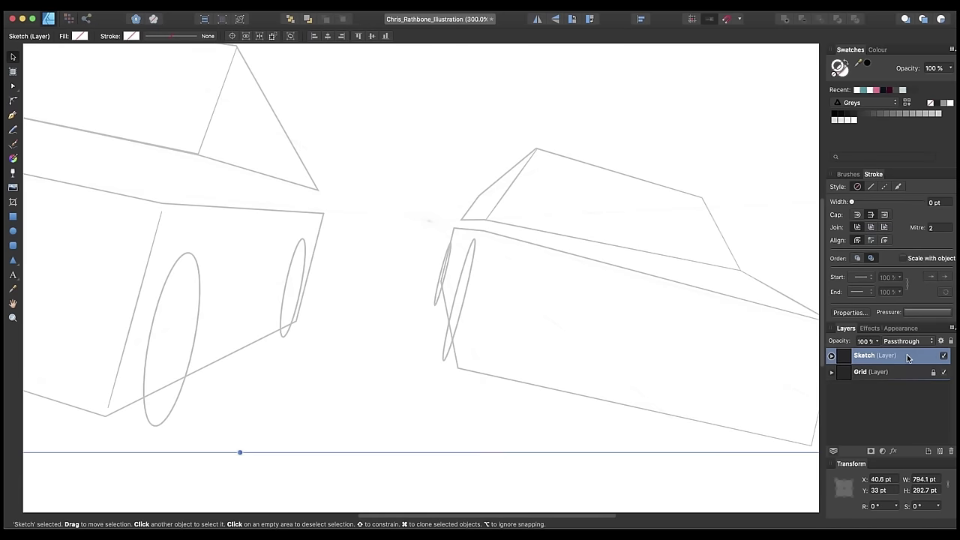
drag(904, 359, 901, 378)
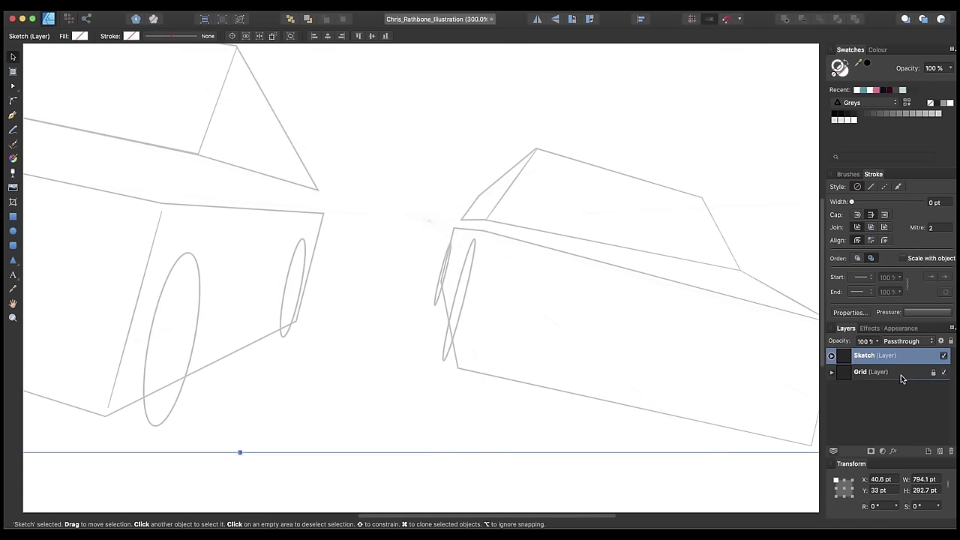
click(718, 501)
key(super+0)
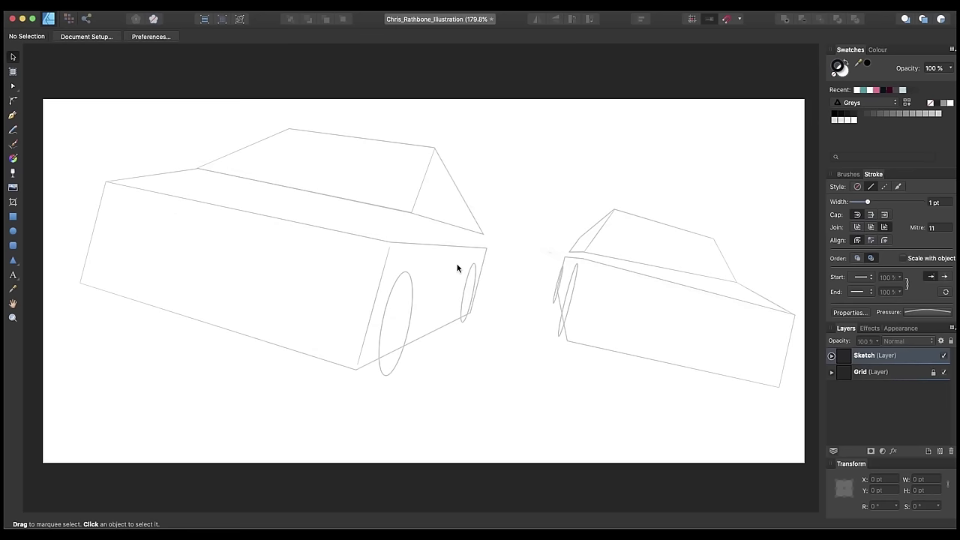
Trace the left car's upper outline with the Pen tool, from the bonnet nose over the windscreen and roof down the rear slope
scroll(456, 268, up, 10)
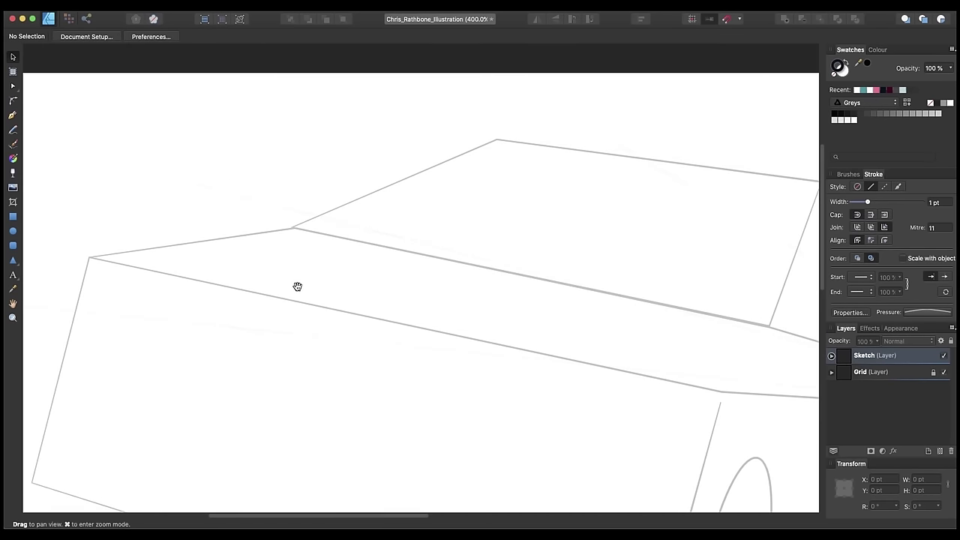
drag(297, 287, 458, 335)
key(p)
click(250, 367)
drag(339, 291, 409, 328)
drag(460, 261, 504, 264)
drag(573, 300, 322, 259)
drag(534, 281, 561, 313)
click(612, 433)
key(a)
click(653, 390)
Draw the left car's curved nose and lower bumper edge up to the base of the front wheel arch
drag(619, 477, 614, 247)
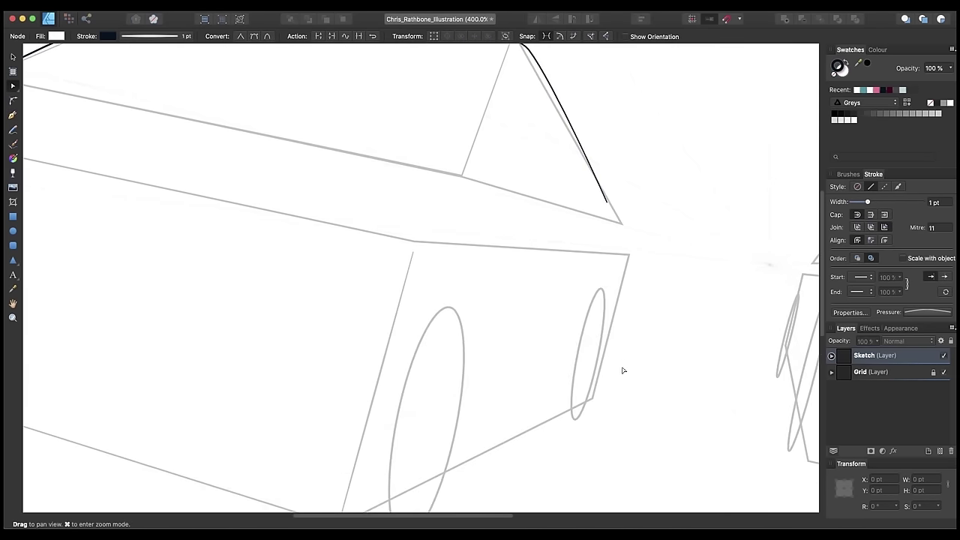
key(p)
scroll(333, 325, up, 5)
scroll(333, 325, left, 8)
click(258, 250)
drag(217, 307, 203, 376)
scroll(196, 398, down, 2)
drag(419, 462, 590, 423)
scroll(578, 443, right, 5)
scroll(578, 443, down, 1)
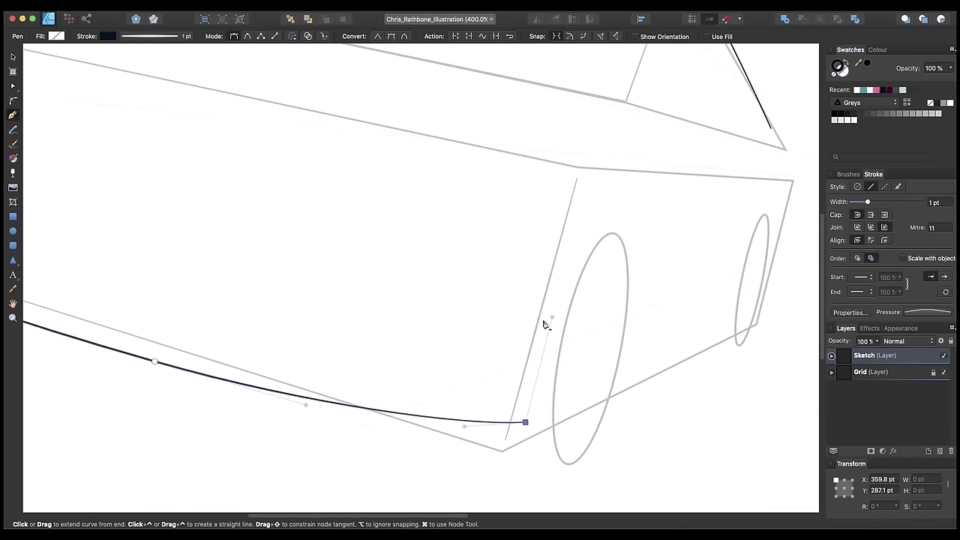
Continue the left car's outline around the front wheel as a curved wheel arch ending at the sill
drag(617, 216, 657, 218)
scroll(632, 220, down, 2)
scroll(632, 220, right, 2)
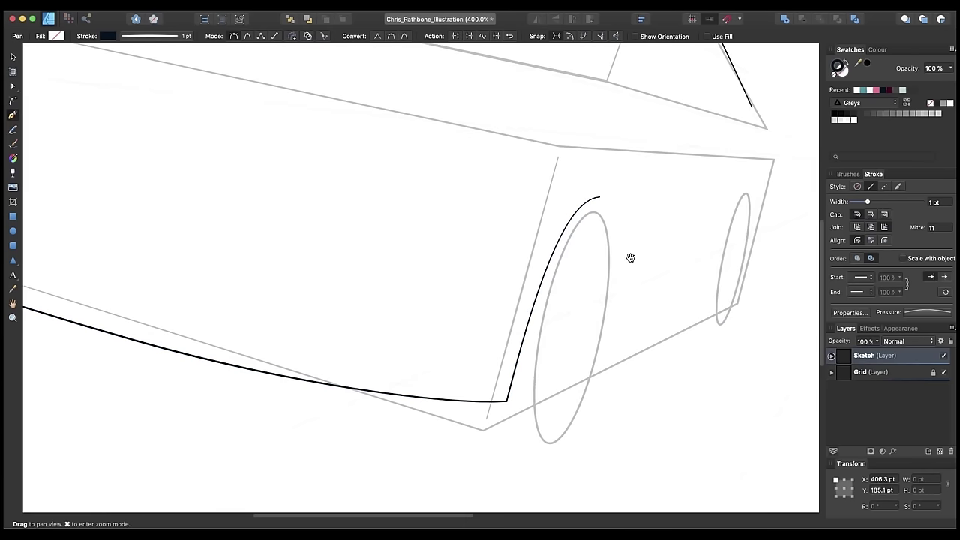
click(594, 377)
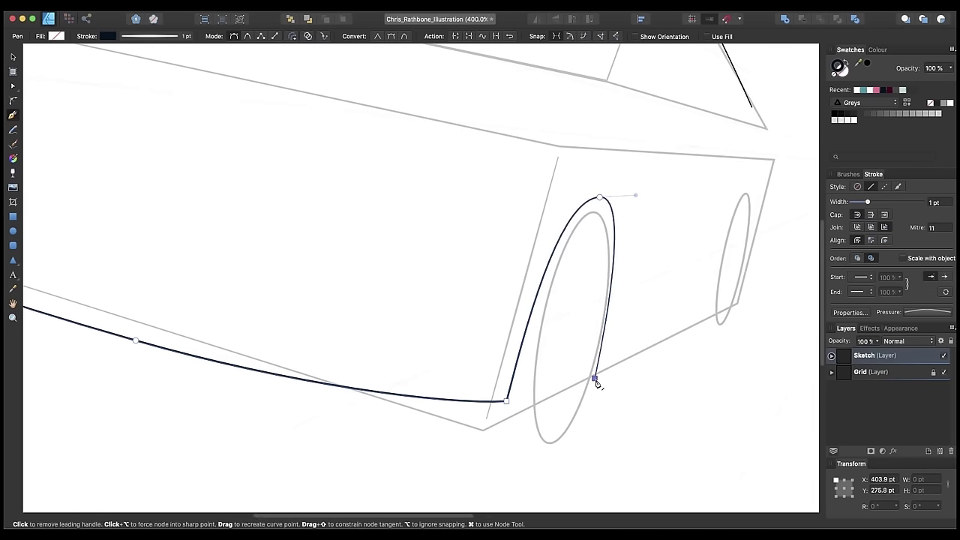
Complete the left car's outline with the sill, rear wheel arch and rear end joined to the roofline
click(710, 310)
drag(725, 286, 544, 373)
drag(564, 278, 585, 232)
click(557, 387)
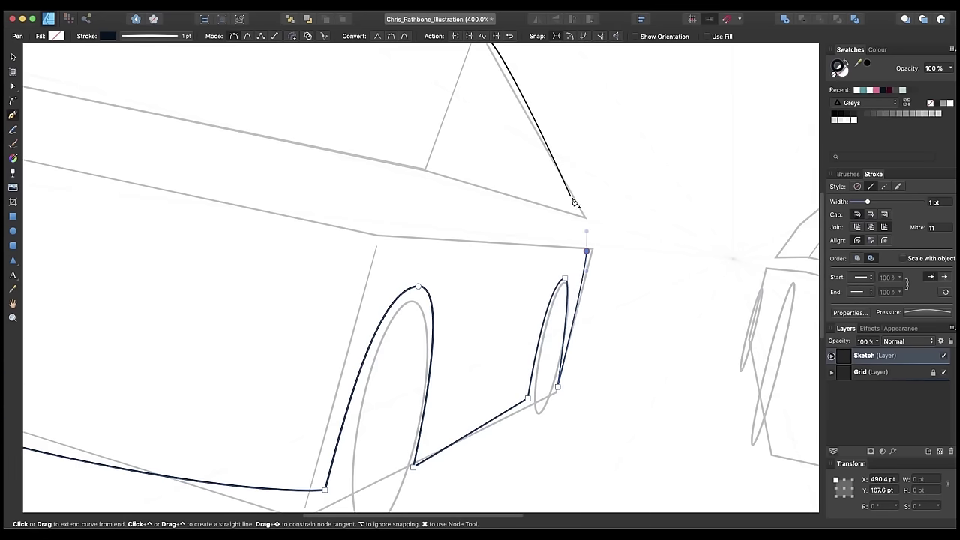
click(571, 197)
key(v)
click(650, 177)
Draw the left car's near windscreen pillar as a curve from the bonnet edge up to the roof
key(super+minus)
key(super+minus)
key(super+minus)
key(space)
drag(432, 216, 498, 261)
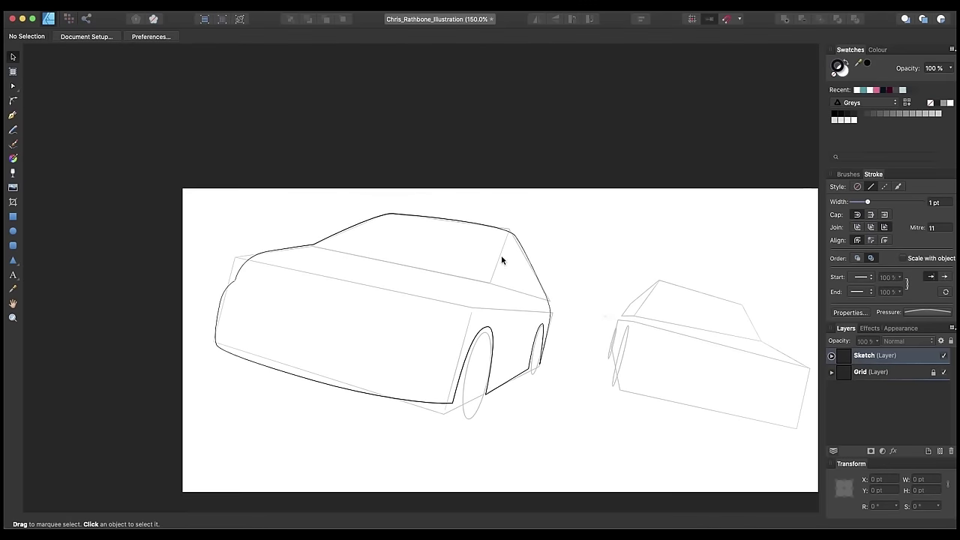
key(super+plus)
key(super+plus)
key(super+plus)
key(p)
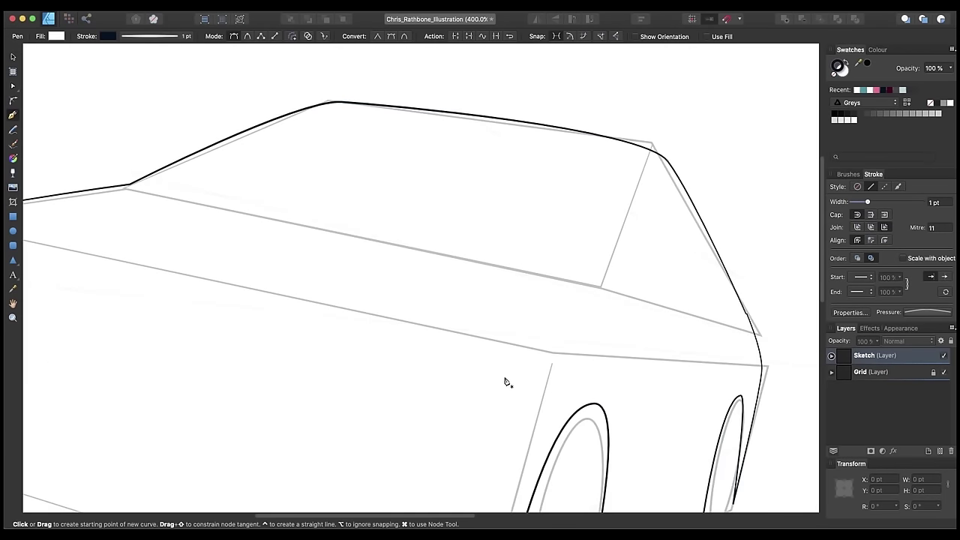
click(452, 341)
drag(600, 292, 624, 197)
drag(649, 151, 668, 151)
key(v)
key(Escape)
Draw a gently curved line across the left car's nose as the front edge of the bonnet
mouse_move(429, 365)
mouse_down()
mouse_move(698, 353)
mouse_move(742, 364)
mouse_up()
key(p)
click(73, 234)
key(Escape)
key(v)
scroll(476, 359, down, 3)
scroll(476, 360, left, 4)
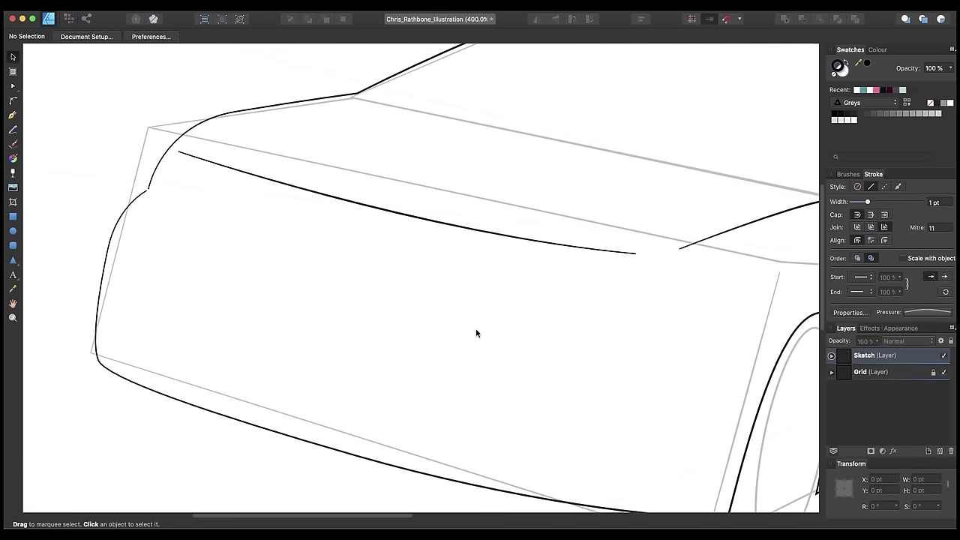
Add a second curved line across the left car's front, below the bonnet edge
key(p)
scroll(274, 300, right, 4)
drag(521, 336, 739, 360)
key(Escape)
key(v)
Draw the left car's side window as a closed shape with a rounded top inside the cabin outline
key(space)
drag(701, 333, 412, 404)
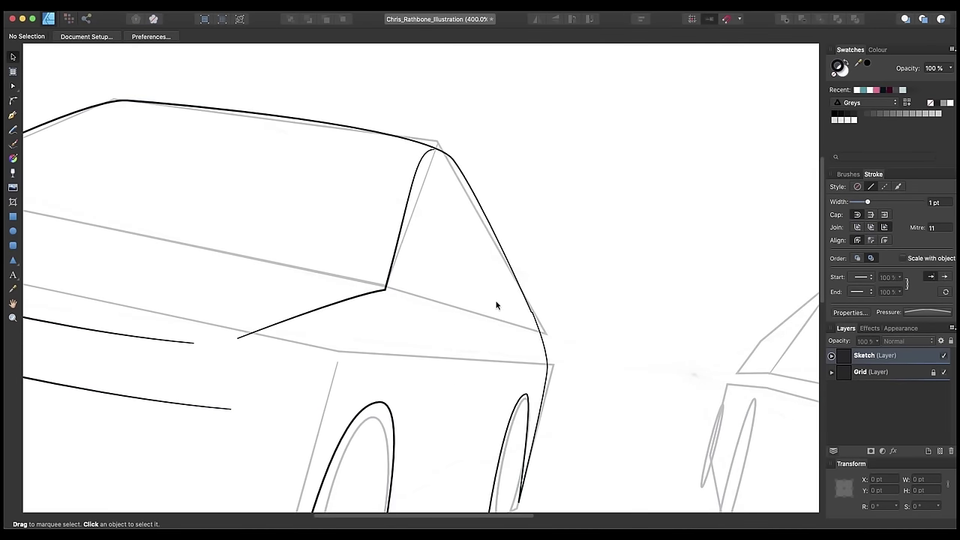
key(p)
click(527, 317)
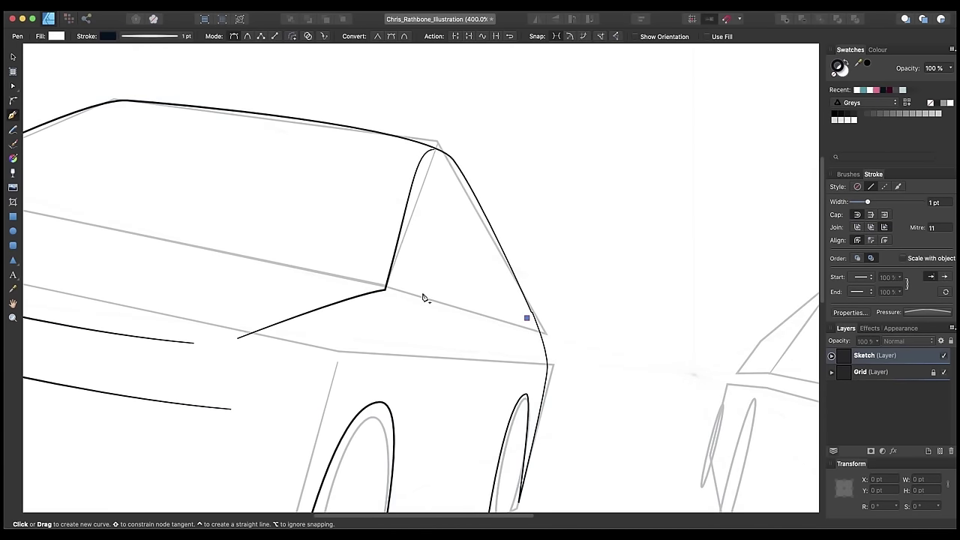
click(415, 290)
drag(444, 171, 466, 171)
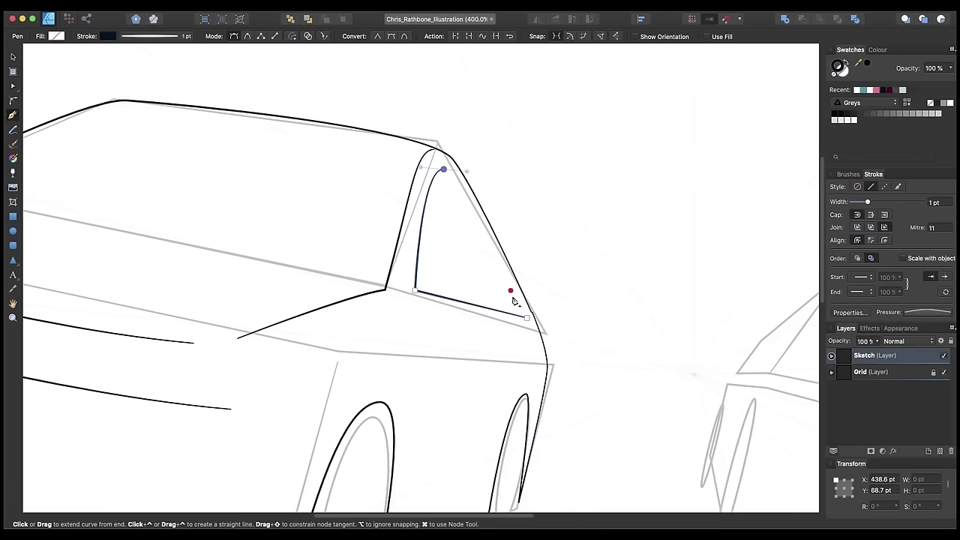
click(527, 317)
key(Escape)
key(v)
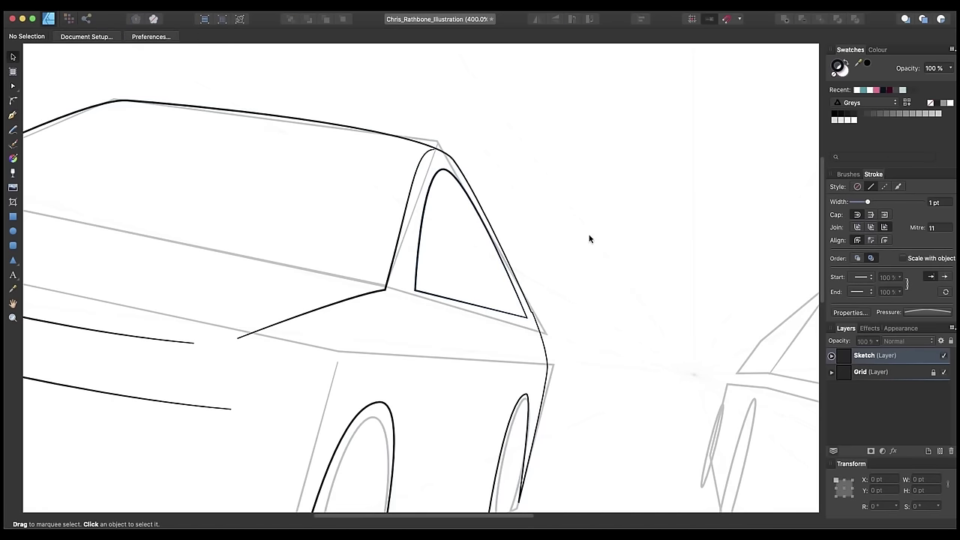
Draw a closed wing mirror shape at the lower front corner of the left car's side window
drag(421, 317, 516, 300)
key(p)
click(514, 276)
drag(549, 223, 577, 217)
click(625, 262)
drag(609, 288, 595, 294)
click(515, 275)
Draw the left car's windscreen glass outline inside the roof and pillar lines
drag(254, 244, 442, 277)
click(221, 199)
click(664, 287)
click(692, 174)
click(384, 125)
key(Escape)
Draw the left car's small far-side headlight at the outer corner of the nose
scroll(154, 247, left, 3)
click(129, 212)
mouse_move(136, 246)
mouse_down()
mouse_move(146, 259)
mouse_move(94, 256)
mouse_up()
click(120, 274)
key(v)
Draw the left car's near-side headlight as a rounded shape beside the front wheel arch
key(p)
click(498, 333)
click(638, 324)
click(486, 379)
key(super+d)
Draw a curved bumper line across the left car's front, below the headlights
drag(335, 397, 388, 298)
drag(137, 237, 43, 226)
click(31, 216)
drag(254, 287, 452, 328)
drag(585, 338, 643, 339)
Draw the lower grille outline in the left car's front bumper, with sloping sides and a curved upper edge
click(78, 309)
drag(107, 259, 123, 256)
drag(500, 367, 524, 379)
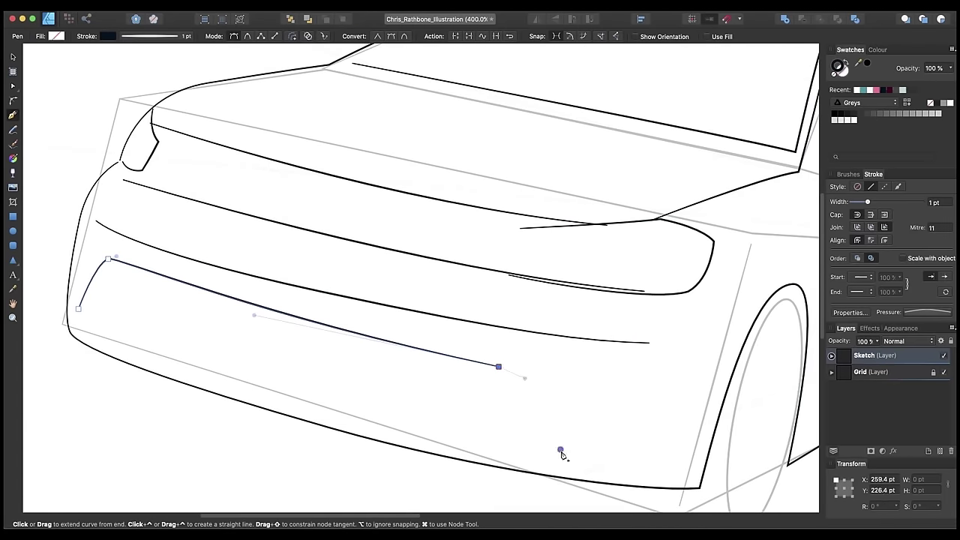
click(562, 452)
key(super+d)
Draw a crease line along the left car's side, starting above the front wheel arch
drag(795, 248, 307, 318)
click(336, 318)
drag(448, 299, 510, 299)
key(v)
click(511, 303)
Draw the right car's large four-sided window inside its cabin guide lines
key(p)
click(292, 227)
drag(237, 320, 231, 337)
click(653, 430)
drag(585, 314, 554, 281)
key(v)
click(678, 297)
Trace the right car's upper outline over the roof, down the pillar and along the curved deck to its outer corner
key(p)
click(171, 323)
drag(281, 222, 309, 211)
drag(602, 317, 612, 323)
click(678, 443)
drag(707, 462, 396, 235)
mouse_move(555, 353)
mouse_down()
mouse_move(587, 420)
mouse_move(583, 290)
mouse_up()
click(565, 407)
super+click(602, 319)
Draw the right car's outer end and lower body edge, rounding the bottom corner
click(590, 294)
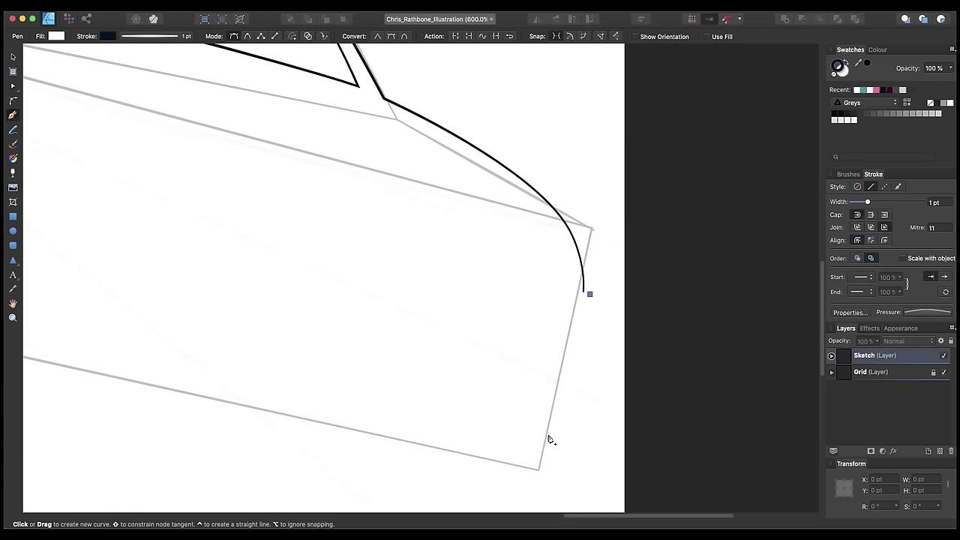
drag(548, 434, 519, 474)
drag(351, 412, 492, 420)
drag(390, 416, 356, 408)
drag(155, 347, 377, 401)
Continue the right car's outline around the nearer wheel as a narrow wheel arch
click(196, 362)
drag(224, 255, 254, 334)
drag(257, 197, 205, 200)
click(208, 360)
Finish the right car's outline with the sill, the farther wheel arch and the body end joined to the roofline
click(197, 294)
click(190, 271)
click(209, 180)
drag(235, 159, 246, 147)
click(270, 119)
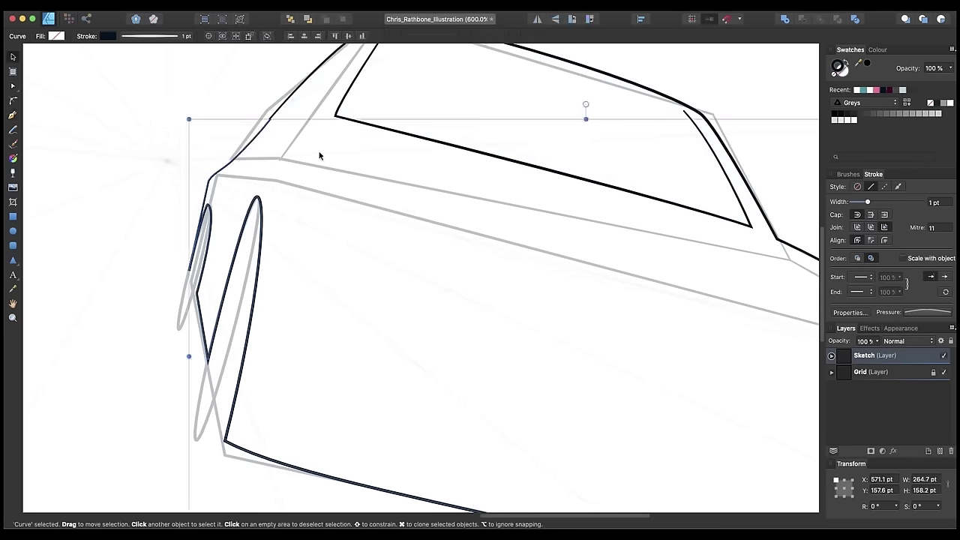
Draw the right car's two door mirrors, a closed teardrop beside the left pillar and a curved arc at the opposite pillar
super+click(319, 155)
drag(319, 155, 284, 349)
click(291, 276)
drag(238, 263, 223, 264)
click(291, 276)
drag(769, 400, 565, 353)
super+click(565, 352)
click(528, 361)
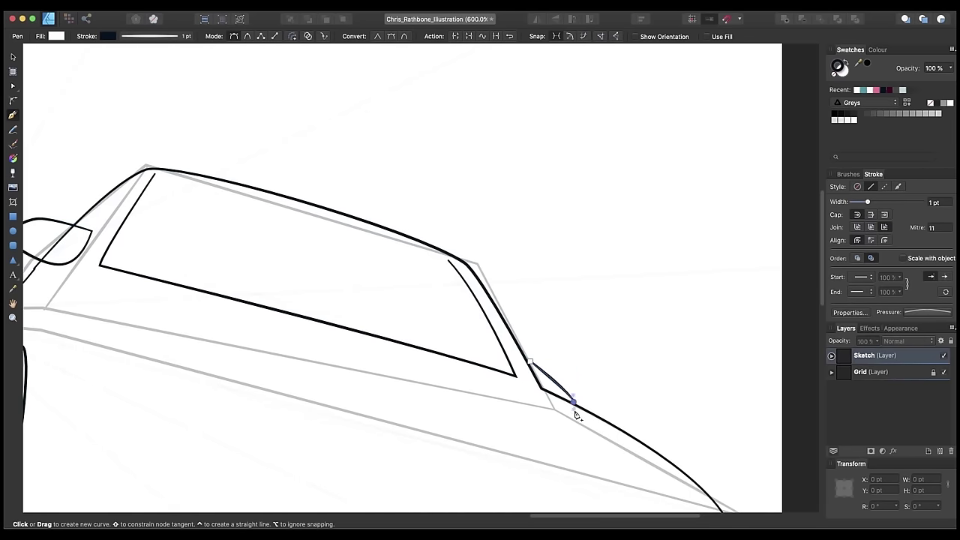
drag(572, 401, 578, 434)
Draw the right car's left headlight as an open shape with rounded outer corners beneath the bonnet edge
drag(373, 405, 477, 262)
click(361, 262)
drag(189, 188, 139, 181)
click(180, 253)
drag(314, 295, 333, 295)
Draw the right car's other headlight as an open shape that follows the outer end of the body
drag(764, 379, 465, 323)
click(444, 310)
click(522, 310)
drag(540, 369, 543, 381)
drag(466, 374, 427, 373)
key(v)
Draw the grille opening nearer the right-hand headlight of the right car as a closed, curved four-sided shape
key(p)
click(516, 344)
drag(391, 310, 373, 321)
click(384, 363)
drag(488, 383, 507, 381)
click(516, 344)
Draw the matching second grille opening beside it, nearer the left headlight, as a closed curved shape
drag(478, 349, 624, 394)
click(500, 345)
drag(340, 304, 336, 323)
click(353, 360)
drag(474, 392, 495, 390)
click(500, 345)
Draw the right car's lower-left bumper intake as an open shape with rounded outer corners below the headlight
drag(241, 407, 402, 342)
click(387, 333)
drag(278, 291, 256, 291)
drag(233, 382, 240, 395)
click(345, 427)
key(v)
Draw the right car's lower-right bumper intake as an open shape curving along the outer bumper corner
key(p)
click(572, 422)
drag(674, 339, 678, 350)
drag(653, 407, 638, 416)
drag(557, 407, 531, 400)
key(Escape)
Draw the upper edge of the right car's central lower intake, curving up from its left corner between the side intakes
click(291, 379)
click(343, 337)
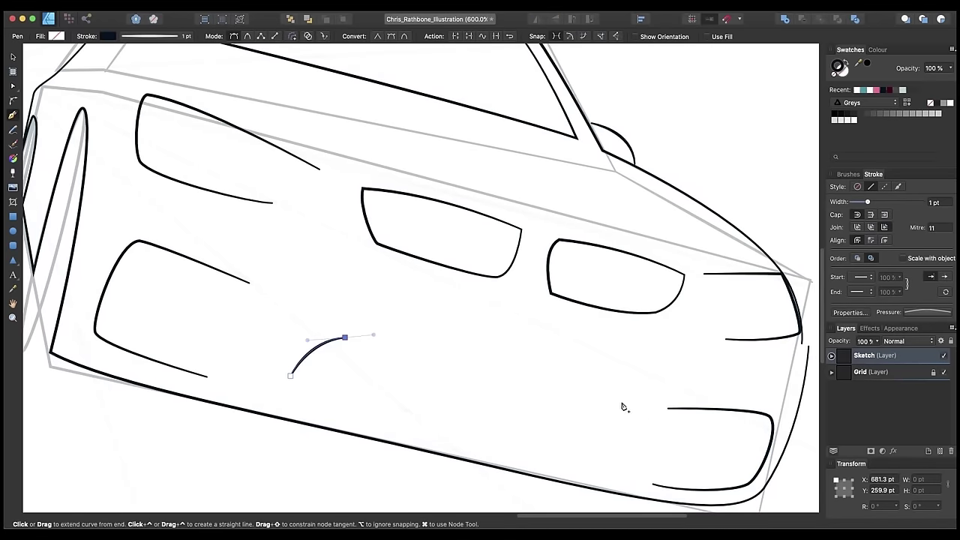
click(639, 401)
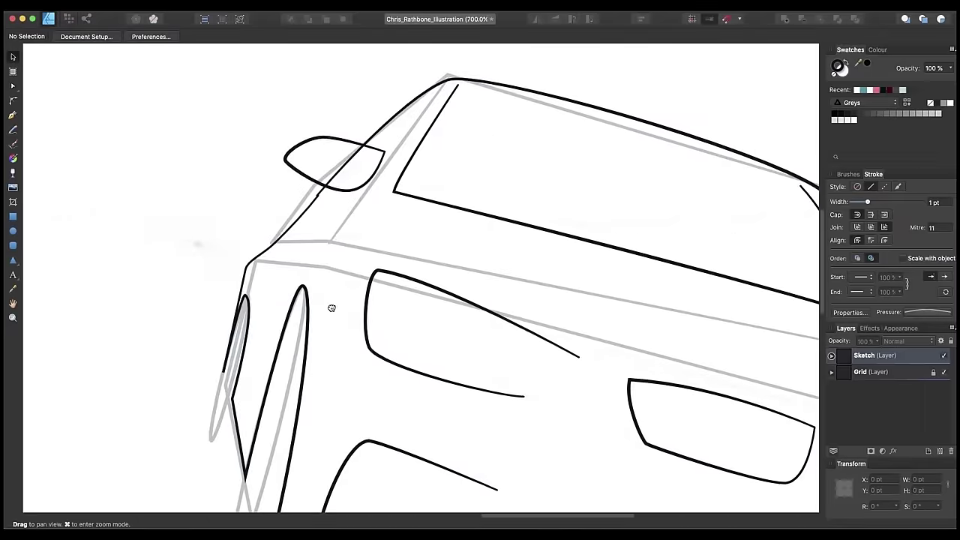
key(p)
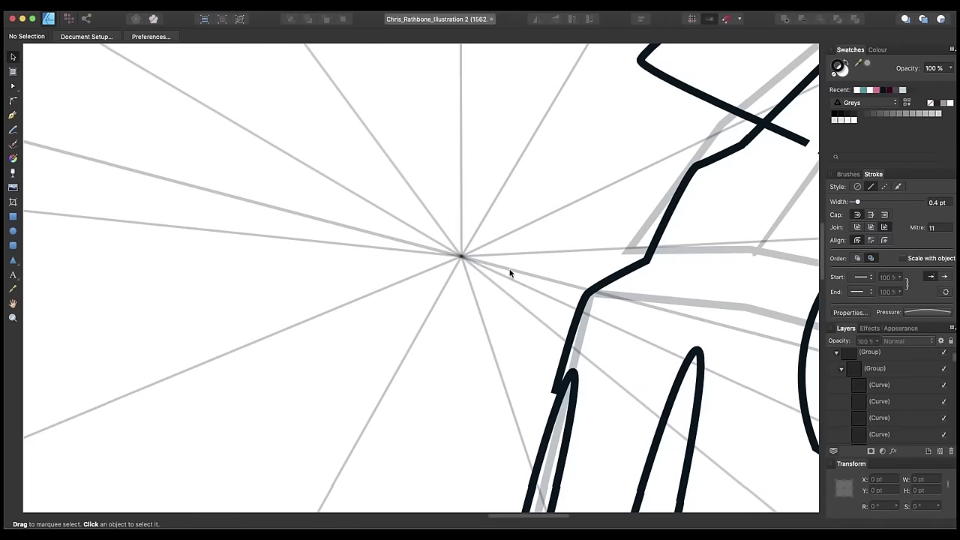
Examine the detailed sketch lines of both cars in the Chris_Rathbone_Illustration 2 document, from close up to the whole artboard
key(super+minus)
key(super+minus)
key(super+minus)
key(super+minus)
key(super+minus)
key(super+minus)
key(super+minus)
key(super+minus)
key(super+minus)
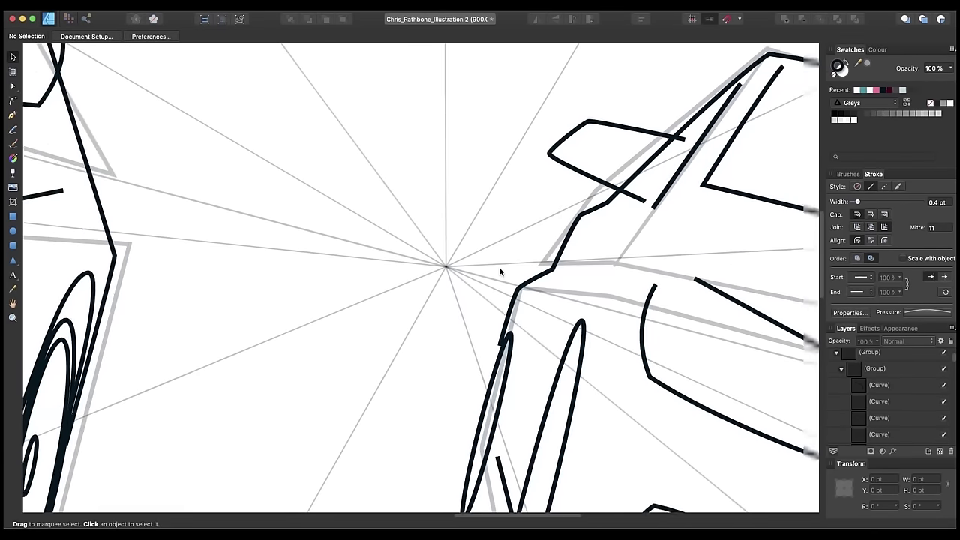
drag(602, 306, 415, 254)
scroll(445, 281, down, 4)
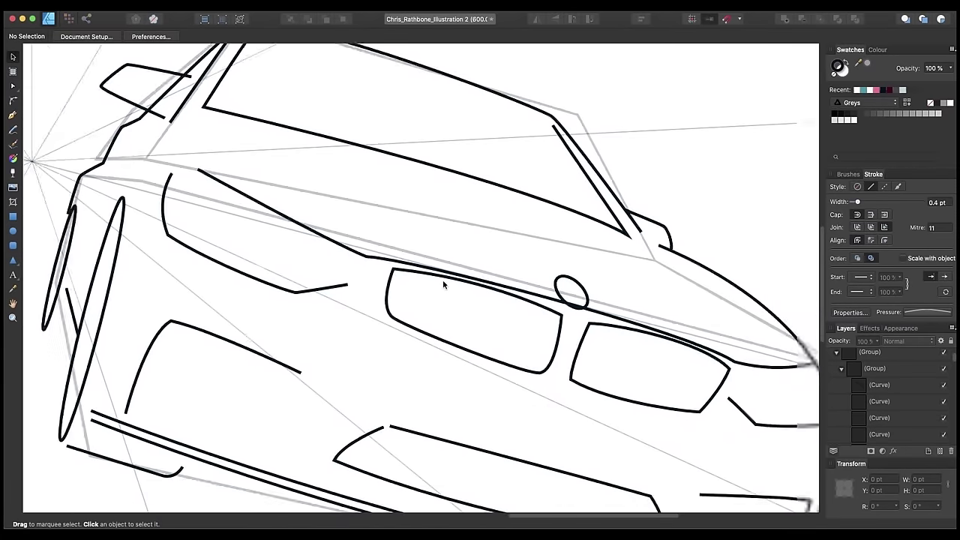
scroll(454, 307, down, 2)
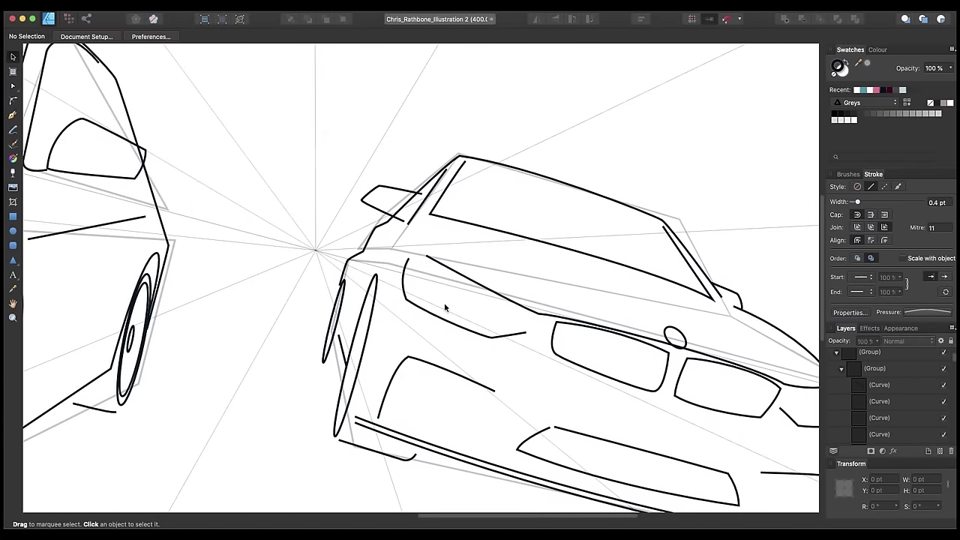
scroll(443, 302, down, 2)
key(super+0)
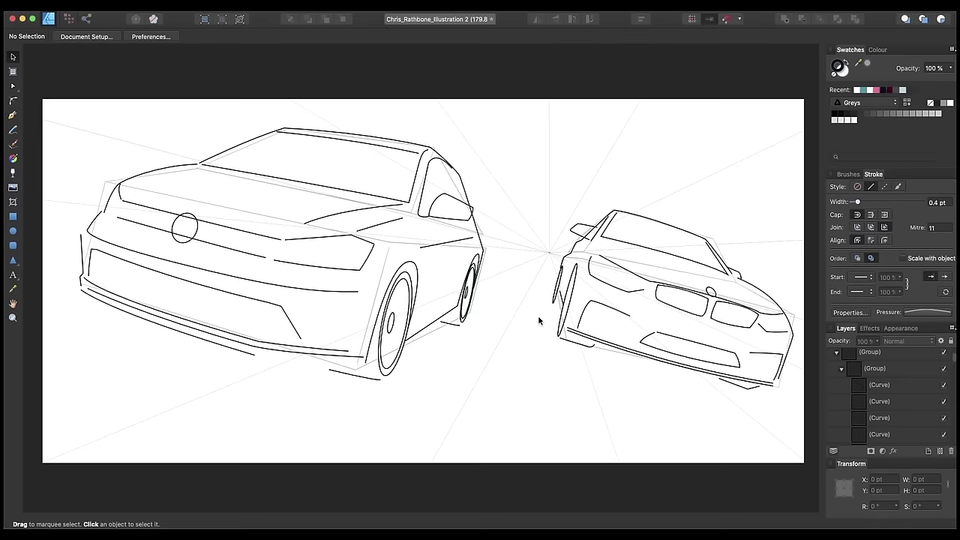
key(super+plus)
drag(606, 317, 586, 308)
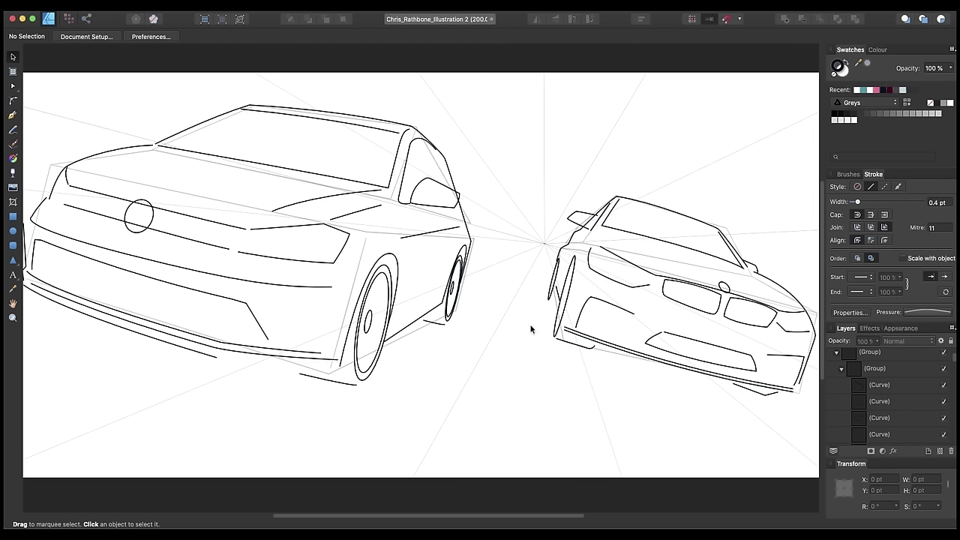
Fade the group containing the sketch lines of both cars to 25% opacity
click(428, 318)
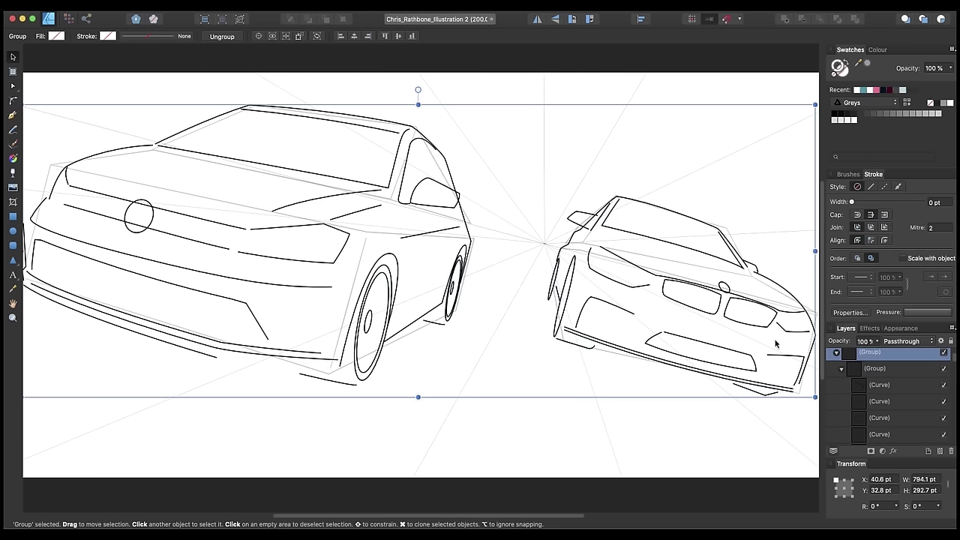
click(875, 341)
drag(879, 352, 813, 354)
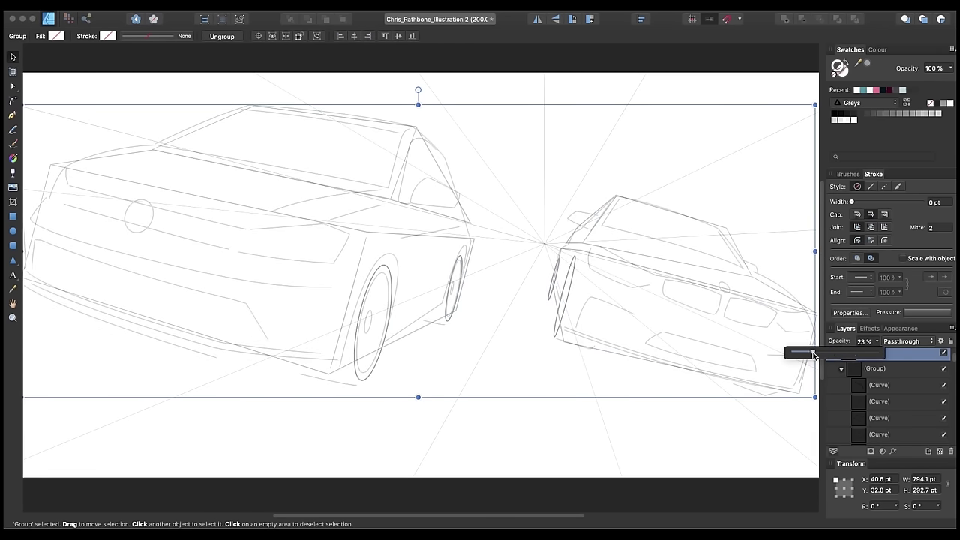
click(528, 287)
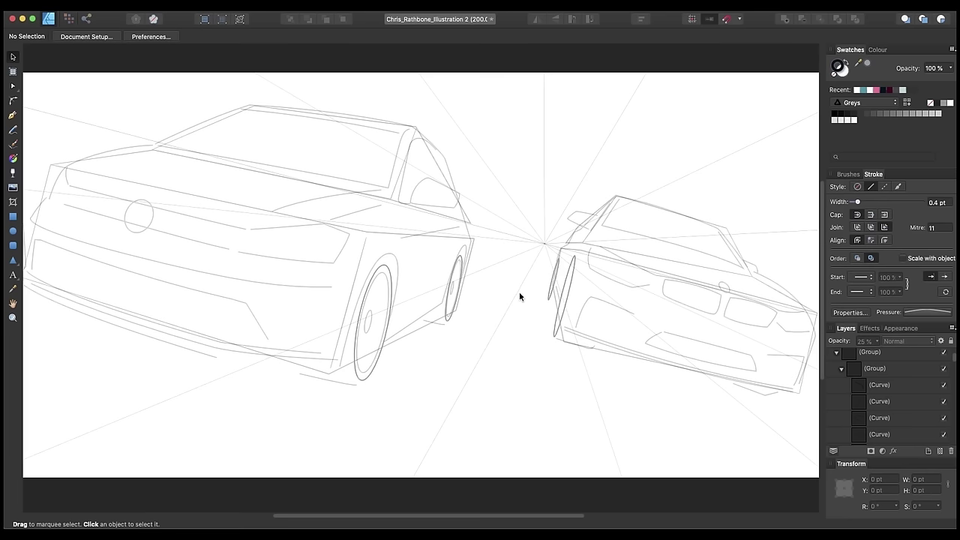
Collapse and lock the Sketch layer, and make the Line_Work layer active for drawing
click(909, 371)
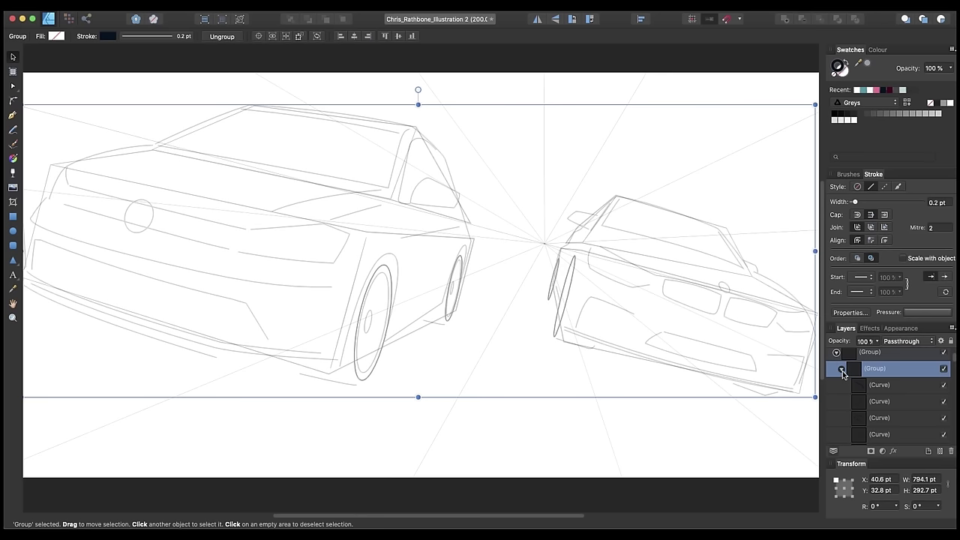
click(842, 371)
click(837, 388)
click(831, 372)
click(927, 374)
click(950, 341)
click(911, 358)
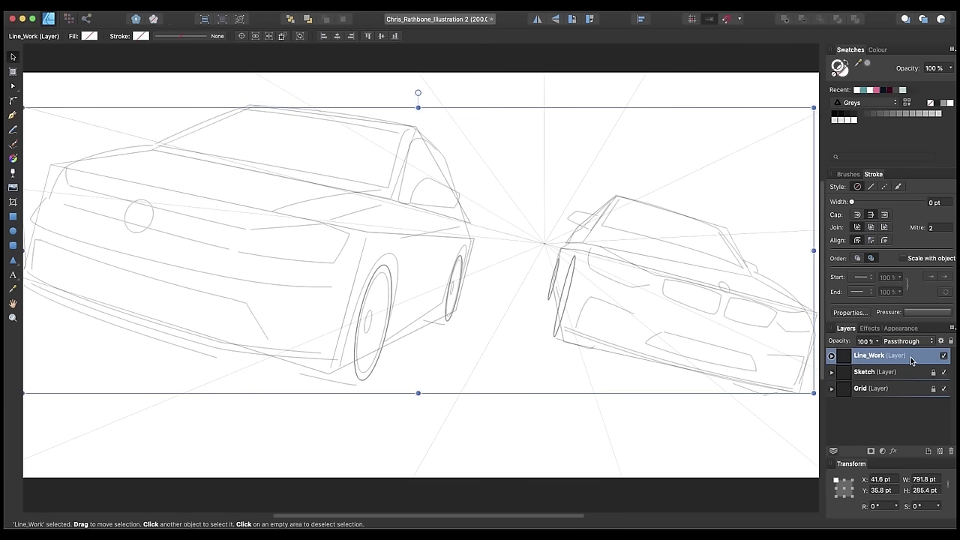
click(795, 427)
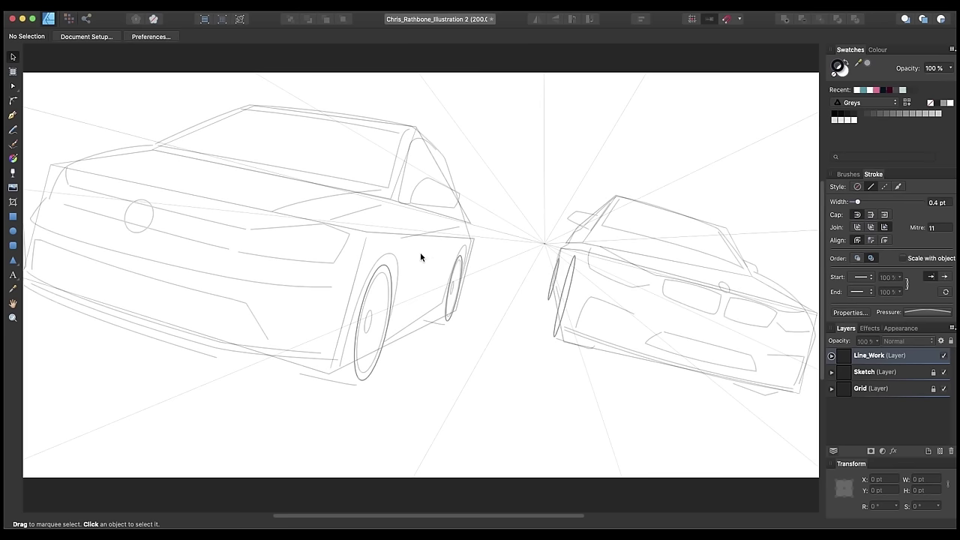
Trace the left car's outline from the front corner along the bonnet and up the windscreen pillar to the roof
scroll(420, 257, up, 6)
drag(294, 269, 537, 366)
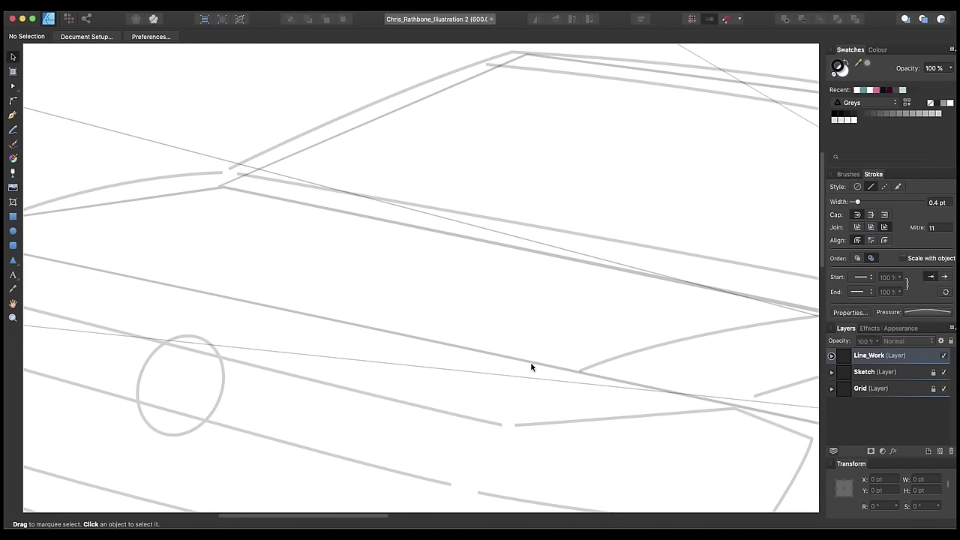
scroll(413, 294, up, 5)
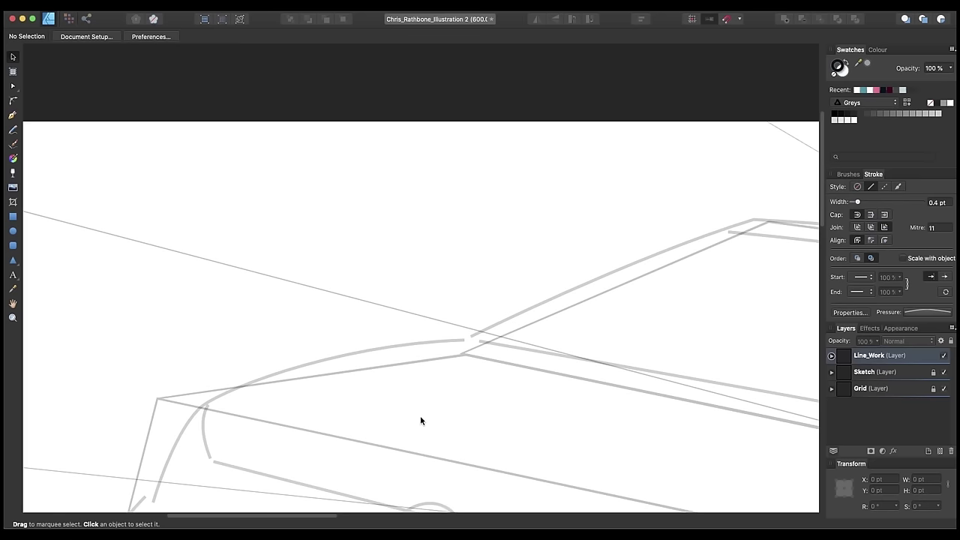
key(p)
click(156, 495)
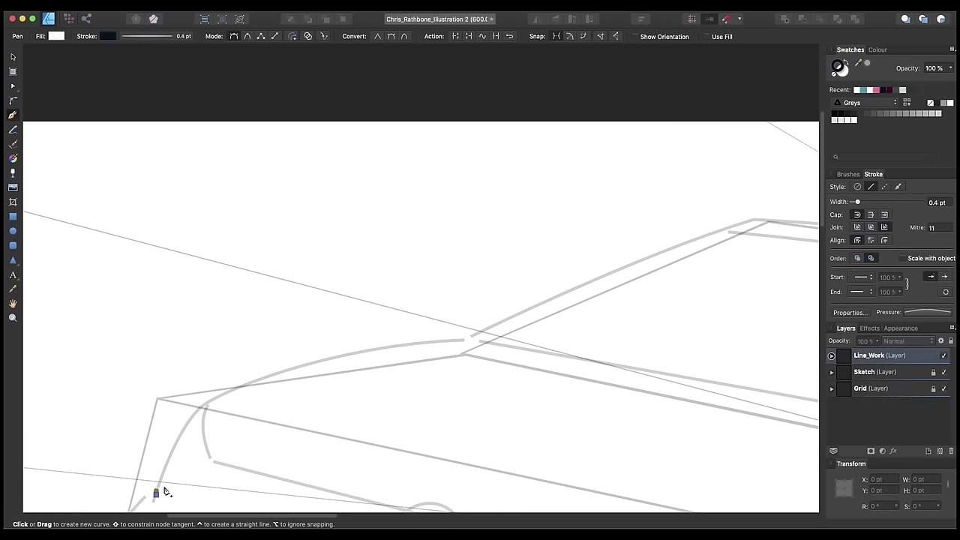
drag(206, 405, 234, 387)
mouse_move(458, 344)
mouse_down()
mouse_move(564, 337)
mouse_move(576, 301)
mouse_move(596, 286)
mouse_move(426, 318)
mouse_up()
drag(546, 266, 568, 267)
Continue the left car's outline along the roof and curve it down the rear pillar to the door mirror
drag(678, 290, 351, 264)
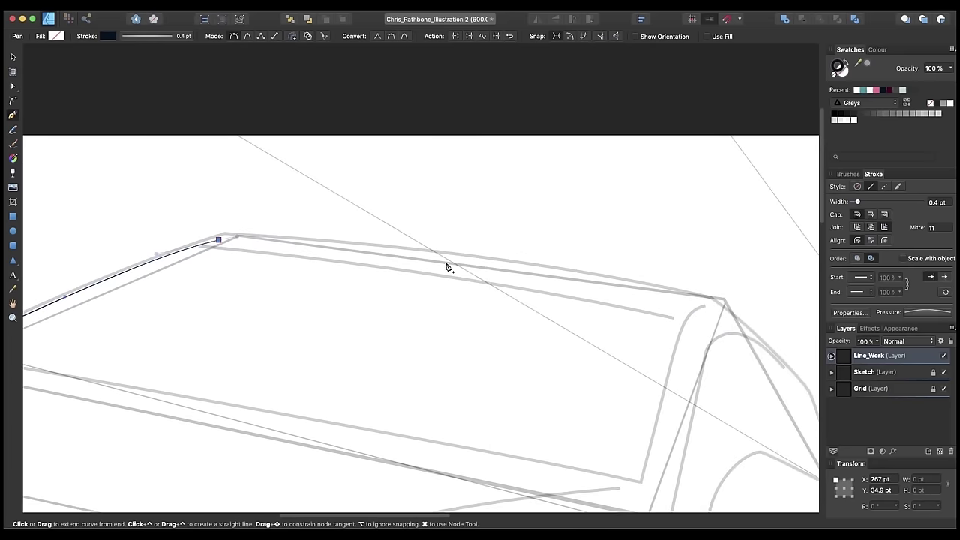
drag(482, 258, 524, 256)
key(space)
drag(581, 263, 608, 294)
key(space)
mouse_move(637, 401)
mouse_down()
mouse_move(569, 314)
mouse_move(623, 380)
mouse_move(608, 344)
mouse_up()
click(608, 344)
key(v)
click(639, 334)
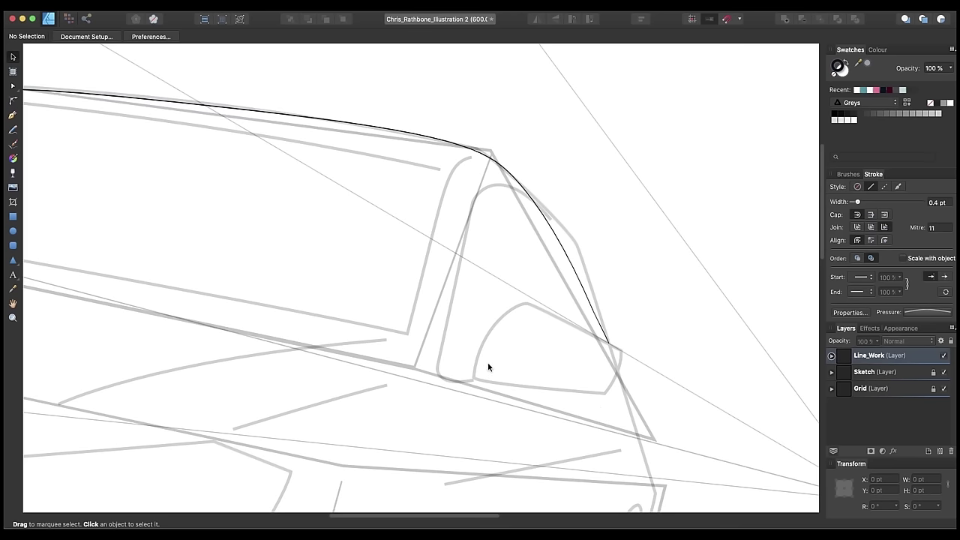
Trace the left car's door mirror from its curved inner edge along the sloping top to the outer corner
key(p)
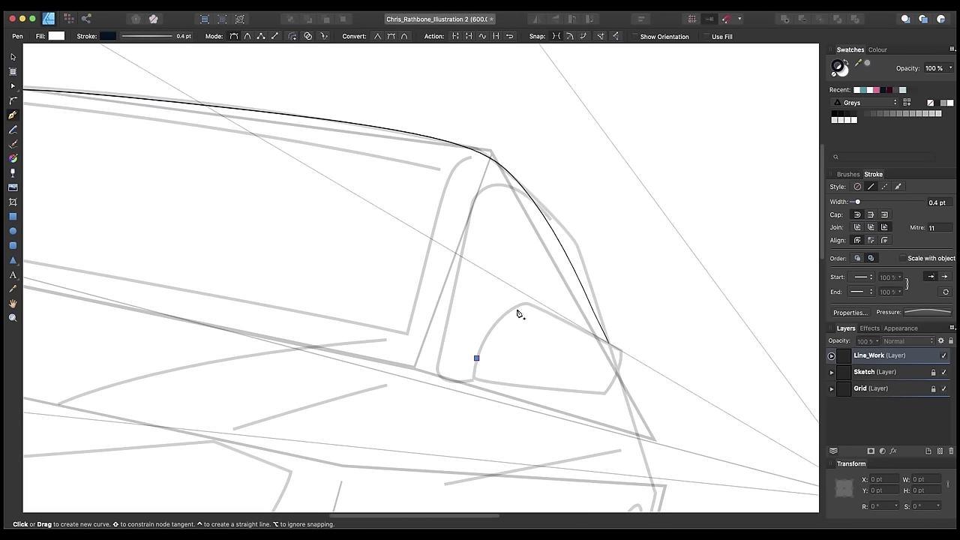
mouse_move(516, 306)
mouse_down()
mouse_move(550, 297)
mouse_move(533, 305)
mouse_up()
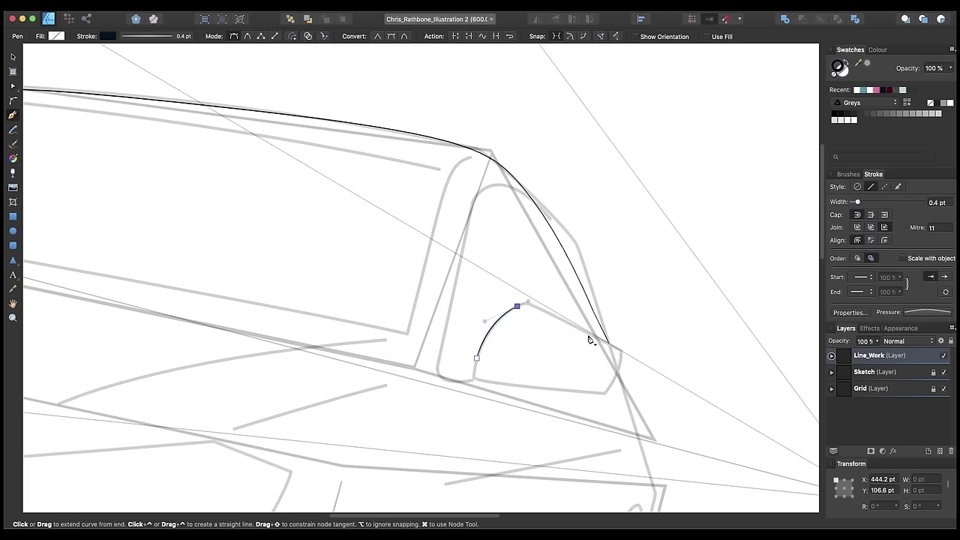
mouse_move(616, 347)
mouse_down()
mouse_move(649, 365)
mouse_move(622, 350)
mouse_up()
key(Escape)
key(v)
scroll(610, 341, up, 5)
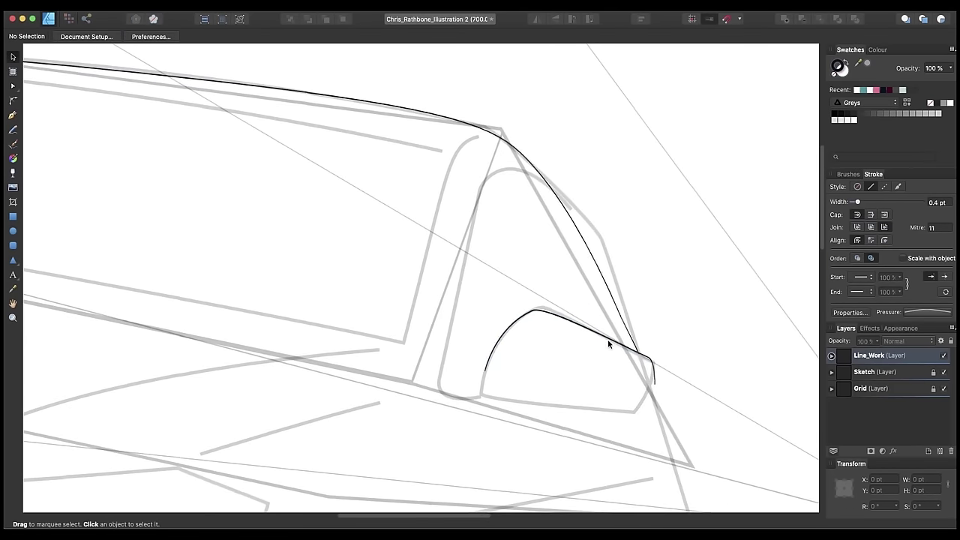
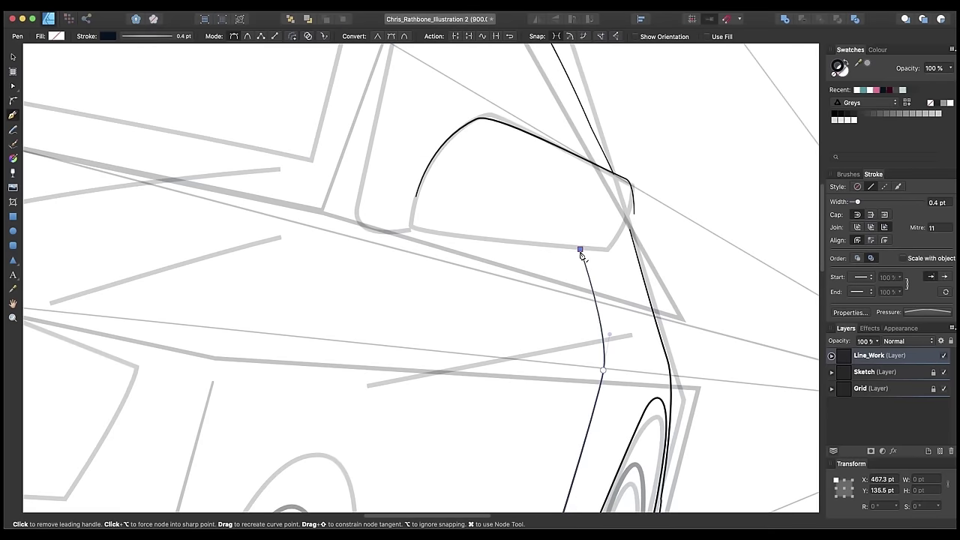
Draw the mounting arm of the left car's door mirror as an open angular shape at its inner lower corner
click(376, 214)
click(428, 197)
click(445, 225)
click(468, 237)
click(419, 251)
click(377, 232)
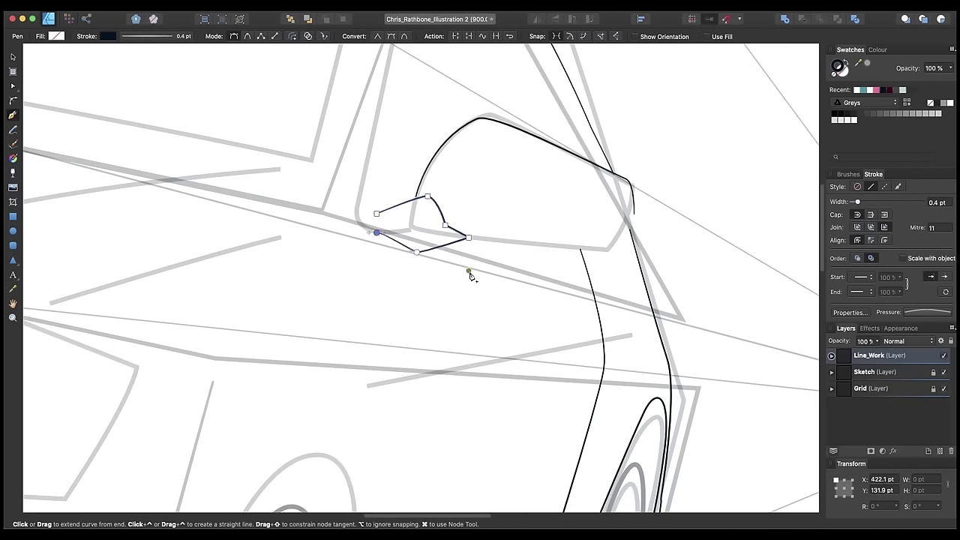
super+click(471, 274)
Draw the lower edge of the left car's door mirror from the mounting arm to the outer end
drag(618, 250, 528, 274)
click(378, 261)
click(519, 271)
click(544, 242)
super+click(585, 240)
Add two curved trim lines across the lower part of the door mirror and a short slanted line at their inner end
click(544, 235)
drag(385, 219, 332, 215)
super+click(413, 213)
click(341, 222)
drag(543, 244, 654, 249)
super+click(600, 232)
click(385, 219)
click(376, 227)
super+click(375, 206)
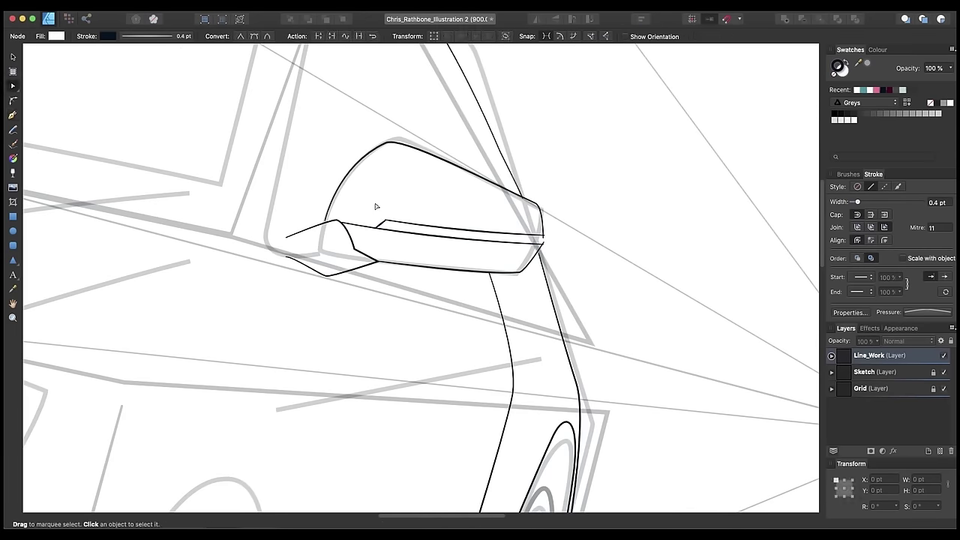
Draw two closely spaced upright divider lines in the left car's side window above the door mirror
drag(360, 189, 444, 375)
click(377, 323)
click(383, 460)
mouse_move(389, 421)
mouse_down()
mouse_move(384, 463)
mouse_move(360, 408)
mouse_up()
super+click(409, 455)
click(390, 457)
click(383, 310)
super+click(395, 323)
Draw the left car's side window outline arching beneath the roofline and down to the door mirror, and adjust it
click(368, 486)
mouse_move(426, 230)
mouse_down()
mouse_move(393, 312)
mouse_move(387, 255)
mouse_up()
drag(469, 319, 458, 296)
click(523, 416)
key(v)
click(386, 327)
drag(386, 327, 410, 348)
key(super+plus)
key(super+plus)
key(super+plus)
double_click(246, 370)
click(255, 344)
key(v)
Draw a second, parallel window frame line curving beneath the roofline and down to the door mirror
click(327, 337)
key(p)
scroll(327, 337, left, 3)
click(303, 318)
scroll(316, 225, up, 5)
drag(317, 219, 325, 197)
drag(443, 216, 469, 337)
scroll(469, 336, down, 5)
click(466, 358)
key(Escape)
Adjust the lower end nodes of the window frame lines so they meet the mirror's top edge
click(482, 372)
scroll(480, 367, up, 5)
drag(397, 245, 377, 163)
scroll(505, 350, down, 3)
key(a)
scroll(505, 352, up, 3)
click(505, 348)
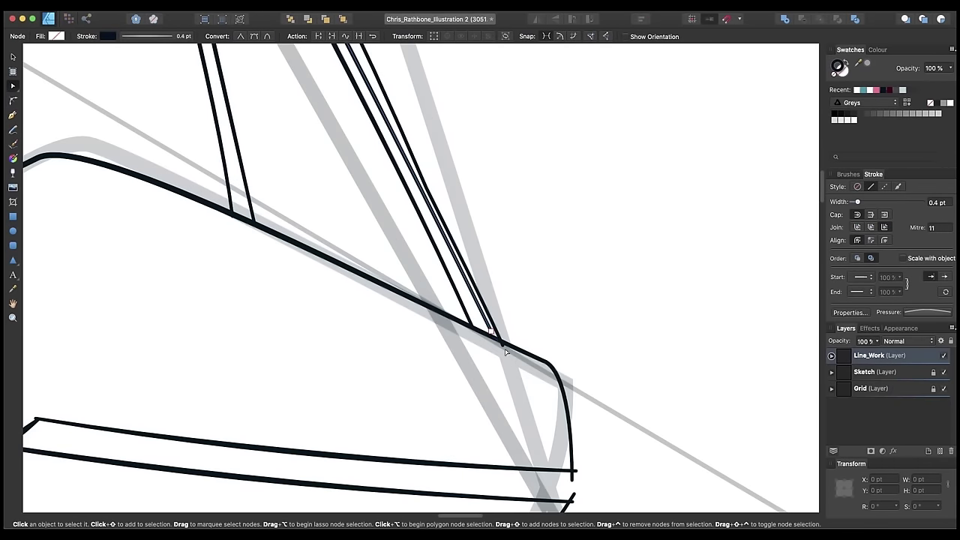
scroll(553, 321, up, 4)
scroll(447, 295, down, 7)
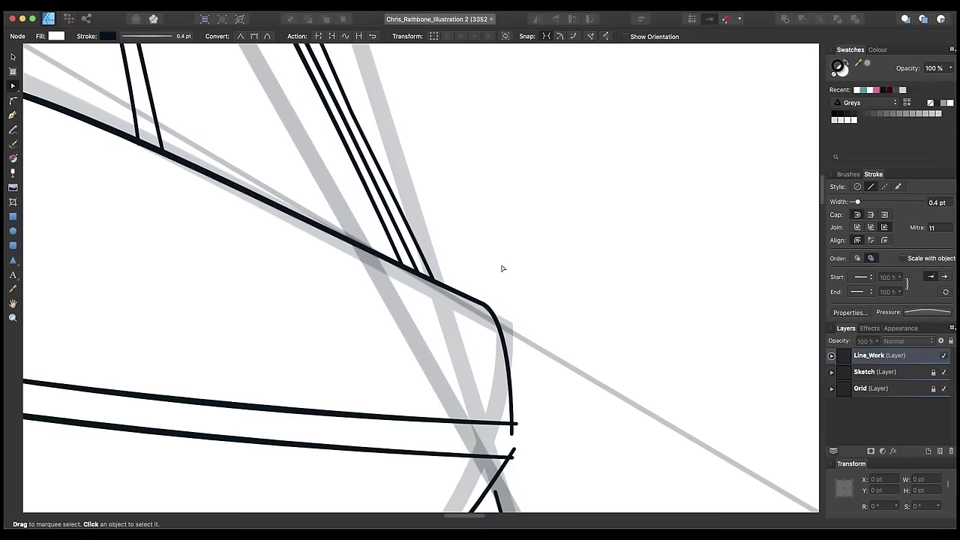
Shorten the outer ends of the two long crosswise lines on the left car's door mirror so they meet its side outline
key(c)
scroll(457, 364, up, 5)
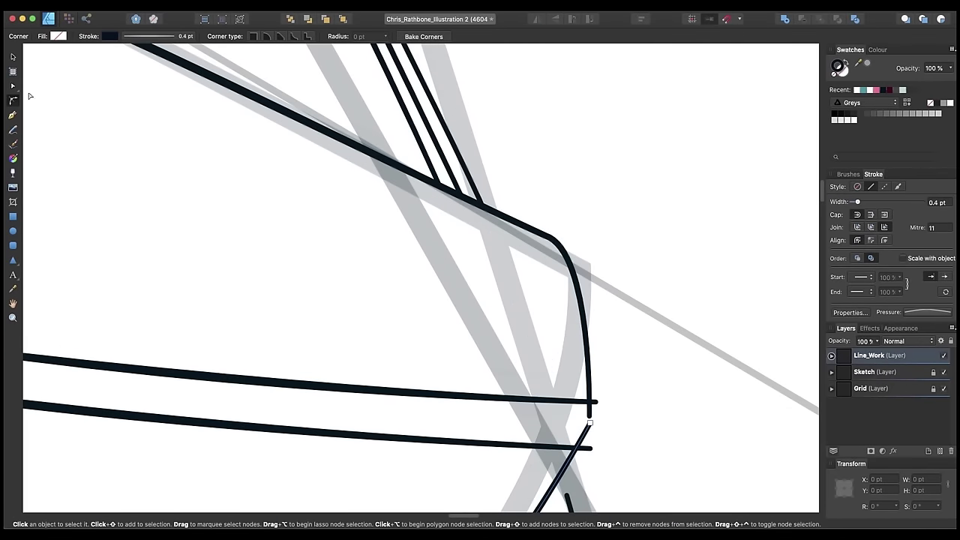
click(13, 86)
scroll(559, 262, down, 4)
click(561, 254)
drag(561, 253, 546, 249)
click(565, 206)
key(p)
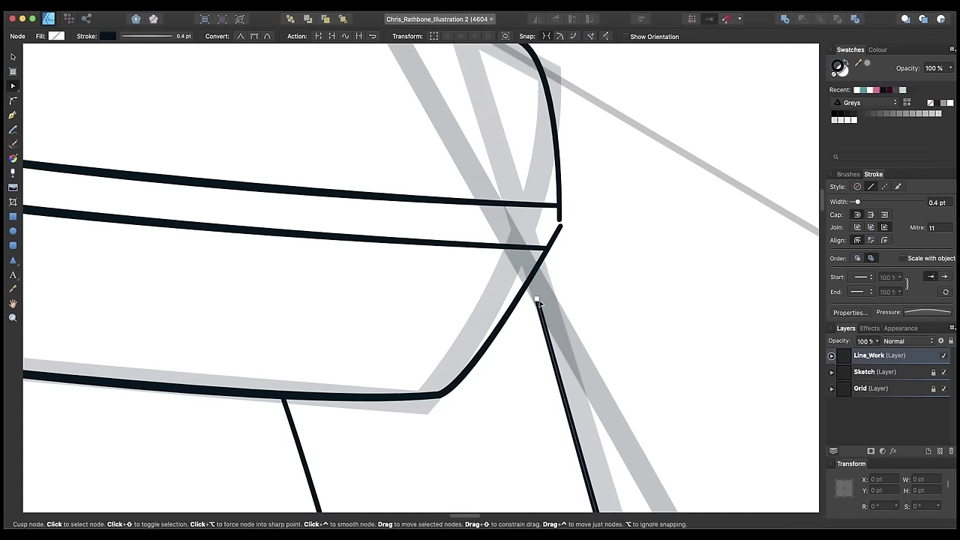
Draw the left car's right-hand windscreen edge curving down to the lower corner beside the door mirror
scroll(570, 300, down, 10)
drag(540, 295, 560, 450)
mouse_move(313, 144)
mouse_down()
mouse_move(381, 383)
mouse_move(352, 413)
mouse_up()
click(681, 185)
mouse_move(617, 208)
mouse_down()
mouse_move(613, 243)
mouse_move(614, 234)
mouse_up()
click(577, 390)
drag(142, 496, 298, 322)
drag(242, 354, 201, 448)
key(v)
click(350, 270)
Draw the windscreen's base line from its lower right corner across to the far side of the bonnet
key(p)
click(591, 380)
drag(119, 293, 35, 280)
key(a)
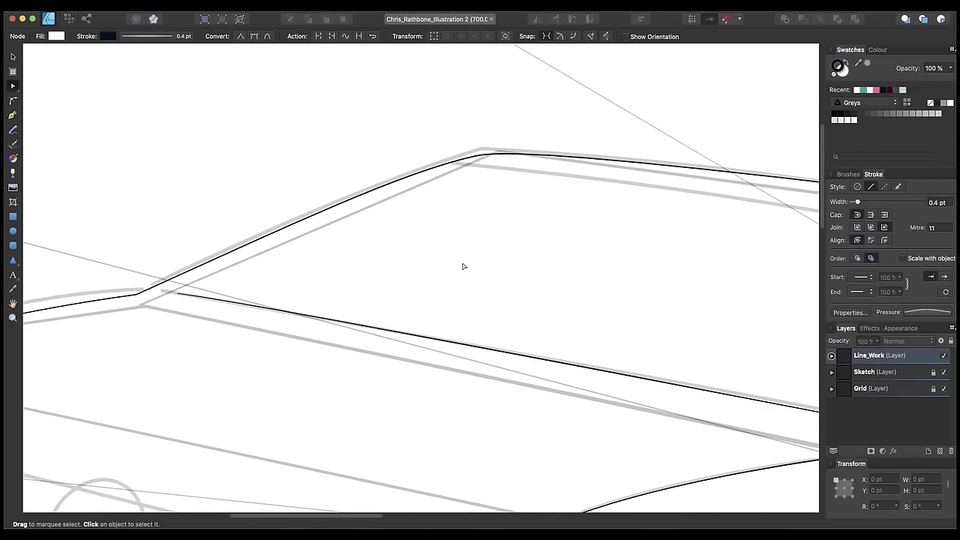
Draw the windscreen's far side edge and top edge just inside the left car's roof outline
key(p)
drag(463, 266, 393, 294)
click(96, 320)
drag(430, 182, 473, 176)
key(v)
key(p)
drag(554, 242, 405, 250)
drag(242, 200, 643, 248)
click(792, 282)
key(a)
key(v)
click(651, 282)
Draw the curved bonnet edge sweeping down to the inner corner of the left car's far headlight
key(p)
mouse_move(83, 350)
mouse_down()
mouse_move(290, 282)
mouse_move(435, 282)
mouse_up()
click(357, 215)
drag(210, 324, 193, 414)
key(v)
click(197, 360)
Draw the far headlight's inner side and lower edge, closing up towards the car's outer contour
key(p)
click(217, 253)
drag(210, 324, 223, 358)
click(210, 395)
click(155, 398)
click(141, 367)
Draw the curved bumper edge running down and outward from the far headlight's lower corner
drag(152, 398, 365, 324)
click(352, 286)
click(304, 339)
drag(288, 374, 291, 383)
key(Escape)
key(a)
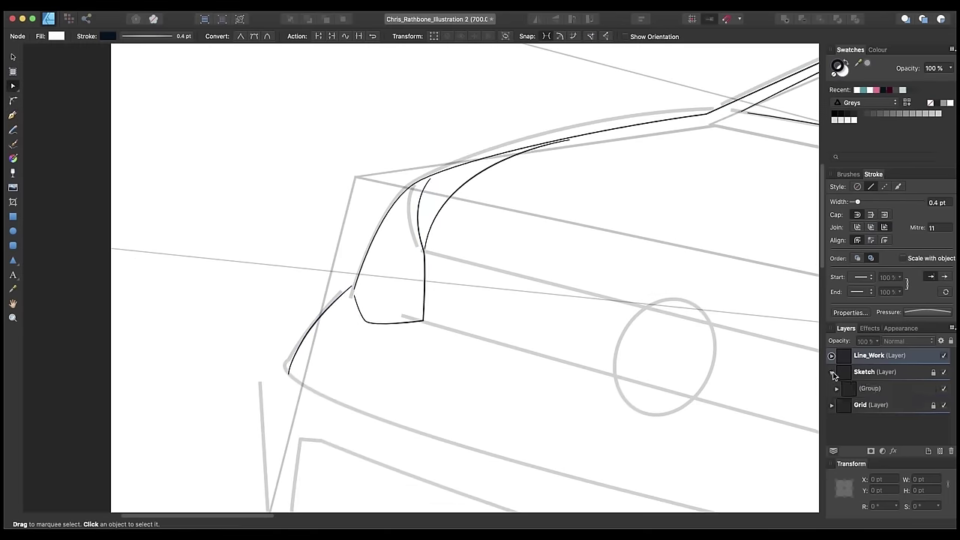
Draw the far bumper corner's stepped outer outline from the curved edge down to the bottom of the bumper
scroll(497, 298, left, 5)
scroll(497, 297, down, 2)
key(p)
click(405, 321)
click(379, 329)
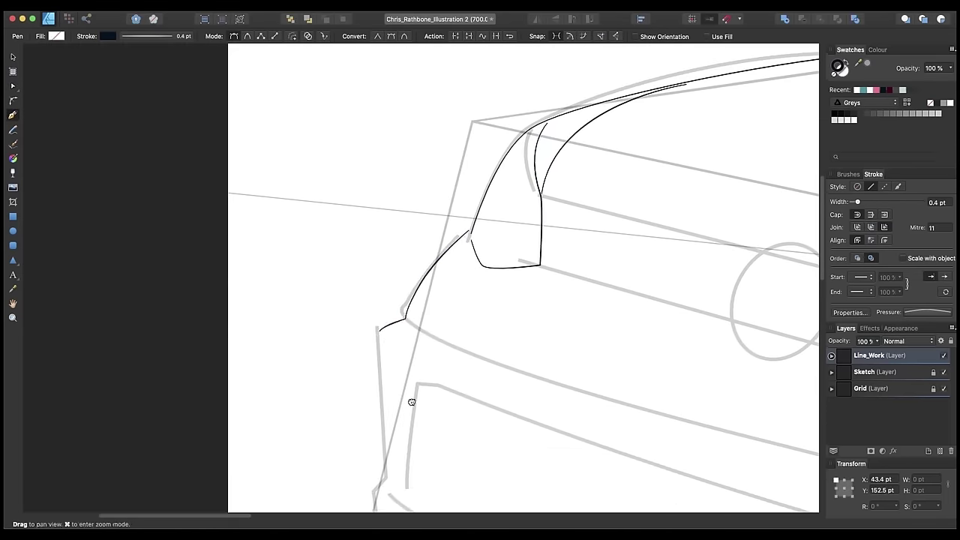
drag(412, 401, 410, 253)
click(386, 329)
click(371, 345)
drag(378, 394, 383, 411)
Draw the bumper's long lower edge curving across the front of the left car to the near wheel arch
mouse_move(407, 379)
mouse_down()
mouse_move(585, 435)
mouse_move(195, 376)
mouse_up()
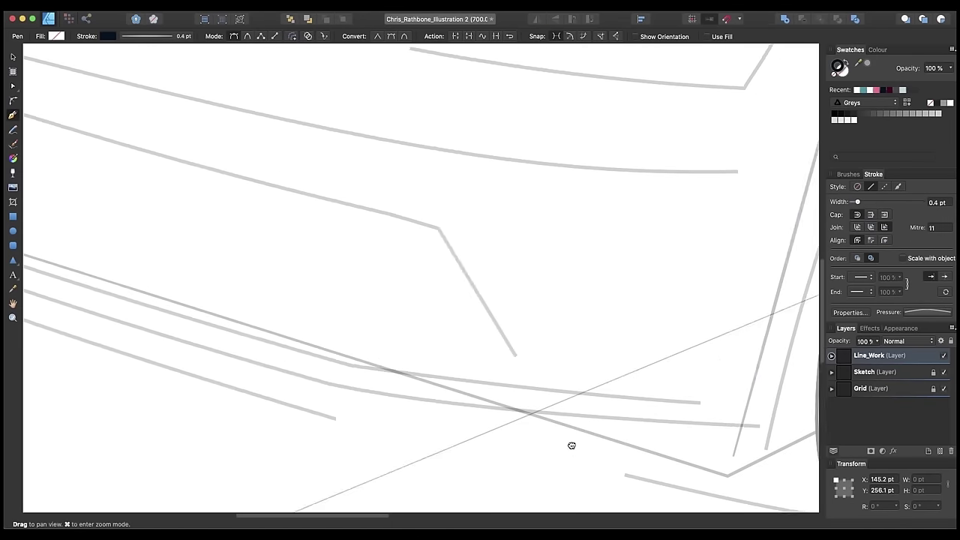
drag(572, 446, 426, 424)
drag(465, 430, 686, 442)
click(622, 430)
Draw the near front wheel arch rising from the bumper corner and curving back down behind the wheel
drag(683, 251, 474, 362)
drag(520, 202, 569, 92)
key(super+z)
drag(630, 212, 633, 297)
scroll(632, 298, down, 2)
click(569, 374)
key(a)
Draw the curved front wing panel line from beneath the door mirror down to the rear of the wheel arch
mouse_move(623, 172)
mouse_down()
mouse_move(611, 173)
mouse_move(608, 272)
mouse_move(559, 393)
mouse_up()
key(p)
click(561, 142)
drag(577, 250, 576, 289)
click(510, 348)
key(v)
Draw the near headlight's outline along its top edge, around the outer corner and back along the bottom edge
mouse_move(417, 195)
mouse_down()
mouse_move(537, 314)
mouse_move(676, 418)
mouse_up()
key(p)
click(278, 233)
drag(522, 219, 577, 224)
drag(624, 258, 631, 267)
drag(570, 365, 551, 378)
drag(223, 321, 100, 292)
drag(101, 292, 161, 307)
click(182, 313)
key(a)
Hide the Sketch layer to check the line work, and show it again
drag(206, 284, 540, 370)
click(944, 372)
key(super+minus)
key(super+minus)
click(944, 372)
key(super+plus)
Draw the near headlight's curved inner edge from its lower point up to the bonnet line
key(a)
key(p)
click(502, 384)
drag(569, 319, 593, 310)
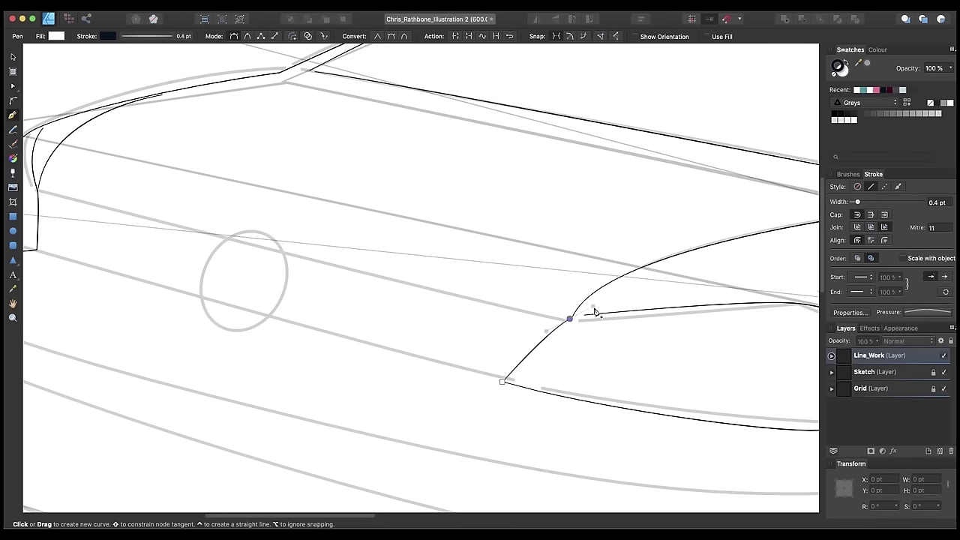
key(a)
Draw an ellipse about 26 by 34 pt over the front badge, tilted to match the sketch, and remove its fill
drag(242, 270, 308, 302)
key(m)
drag(267, 259, 345, 360)
key(v)
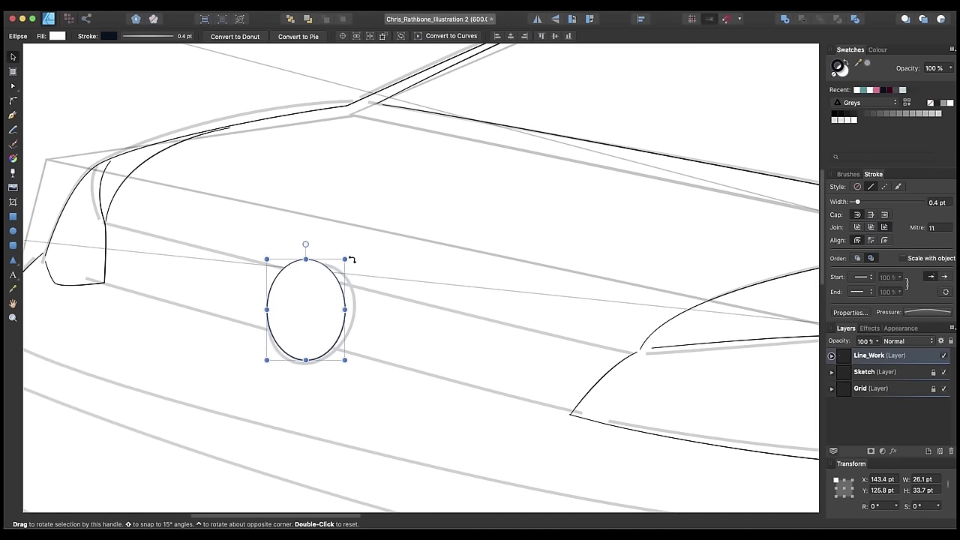
drag(352, 259, 359, 266)
drag(319, 299, 326, 300)
key(x)
key(slash)
click(375, 294)
Draw the upper and lower grille lines from the badge to the near headlight, and copy the lower one slightly above itself
key(p)
drag(516, 353, 387, 321)
click(219, 252)
drag(503, 320, 622, 343)
key(Escape)
click(210, 313)
drag(451, 370, 516, 390)
key(v)
drag(422, 338, 428, 330)
Draw the upper and lower grille lines between the badge and the far headlight
drag(231, 274, 563, 407)
key(p)
click(492, 372)
click(306, 324)
key(Escape)
click(474, 418)
click(305, 373)
key(v)
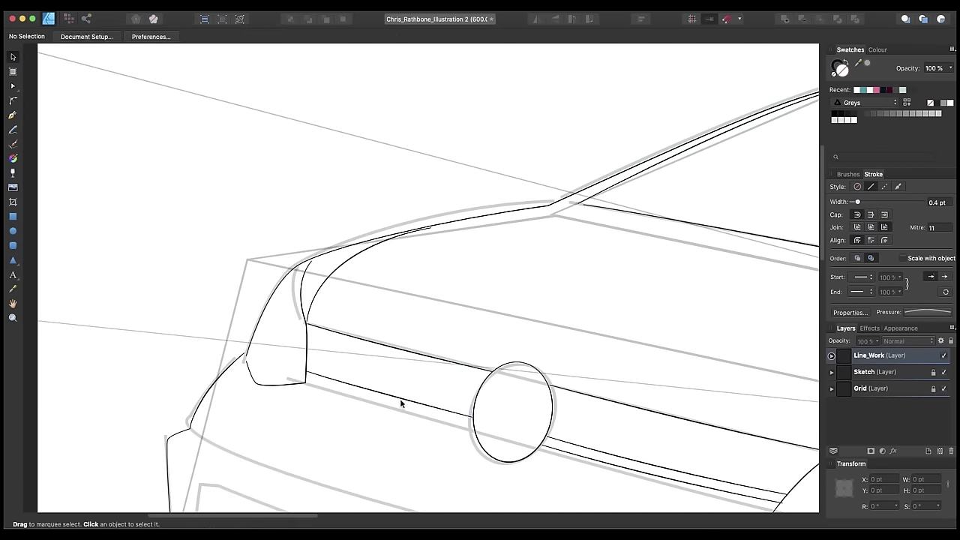
Draw the long bumper line sweeping beneath the grille and curling upward below the near headlight's outer corner
key(p)
scroll(411, 375, down, 5)
scroll(450, 347, right, 10)
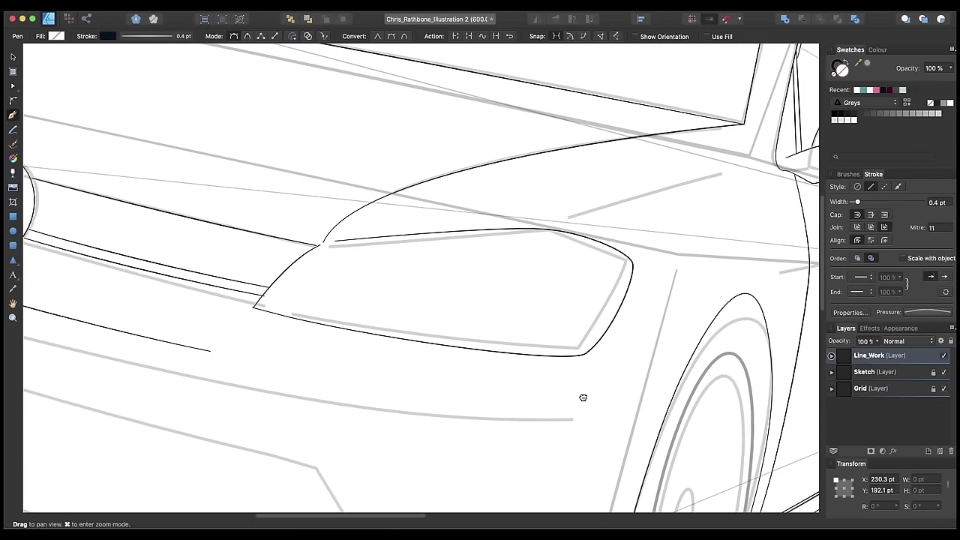
drag(584, 398, 564, 398)
drag(575, 350, 590, 297)
key(super+z)
drag(467, 388, 525, 391)
drag(582, 351, 590, 334)
key(v)
key(p)
key(super+minus)
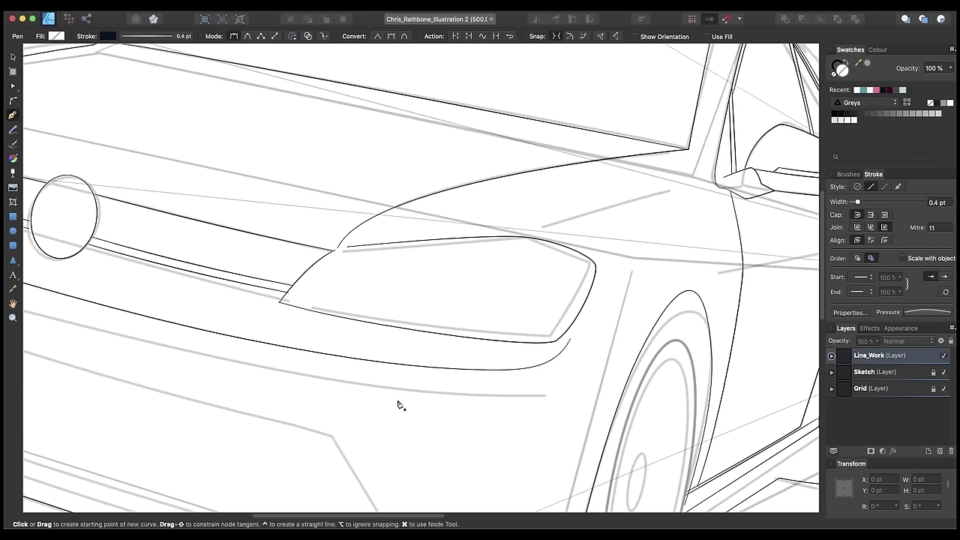
Draw the inner outline of the near bumper intake, curving down its side and back along the bottom
click(327, 422)
scroll(327, 422, down, 5)
scroll(327, 422, right, 2)
drag(433, 345, 441, 356)
drag(459, 453, 463, 476)
click(334, 446)
super+click(398, 418)
Draw a wider outer outline around the near bumper intake, following its top, side and bottom edges
click(288, 306)
drag(457, 320, 495, 326)
drag(513, 457, 519, 496)
click(336, 448)
key(v)
click(509, 333)
Draw a slim trim strip with a rounded outer end above the near bumper intake, and hide the Sketch layer
key(p)
click(248, 311)
mouse_move(522, 325)
mouse_down()
mouse_move(574, 375)
mouse_move(752, 354)
mouse_up()
alt+click(557, 351)
drag(558, 335, 504, 332)
scroll(480, 326, left, 5)
click(380, 319)
key(v)
click(943, 372)
key(super+minus)
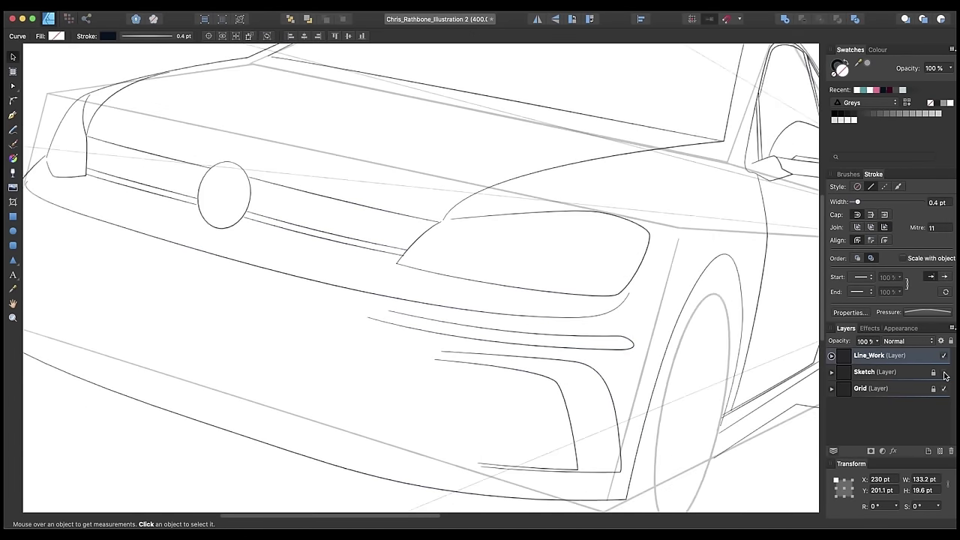
Show the Sketch layer again and draw a closed, round-cornered number plate surround on the hatchback's front bumper
click(944, 372)
key(super+plus)
scroll(503, 390, left, 6)
key(p)
super+click(504, 390)
click(321, 297)
drag(544, 359, 634, 381)
key(super+z)
click(321, 296)
drag(543, 358, 657, 388)
alt+click(543, 358)
drag(548, 397, 542, 426)
click(543, 426)
drag(446, 405, 340, 378)
click(310, 359)
drag(305, 337, 345, 303)
Duplicate the number plate outline and shrink the copy to form the inner plate edge
key(v)
key(super+j)
drag(427, 427, 427, 434)
drag(428, 296, 427, 290)
click(540, 480)
scroll(540, 480, right, 1)
click(302, 297)
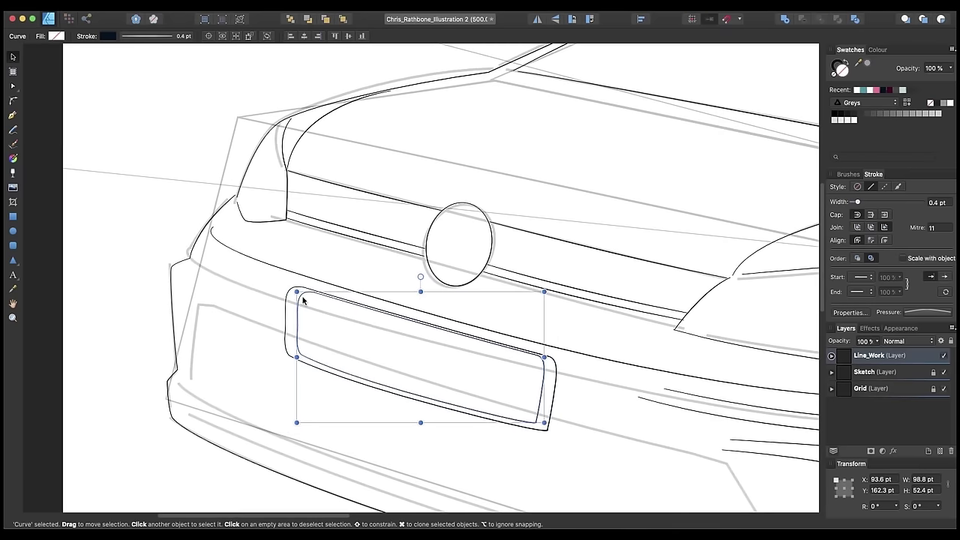
click(325, 395)
Draw the outer frame line of the lower grille from the number plate around its far side
key(p)
click(285, 331)
click(212, 308)
click(211, 382)
key(a)
Draw the lower grille opening down its far side, along the bottom edge and up to the near corner
key(p)
click(238, 315)
drag(228, 388, 236, 476)
drag(520, 488, 245, 290)
drag(229, 294, 374, 344)
click(395, 346)
drag(455, 270, 461, 242)
key(a)
Draw the lower grille's near upper edge, curving it down around the triangular corner and back along the bottom
click(492, 297)
key(p)
scroll(488, 300, left, 5)
click(547, 307)
drag(460, 294, 494, 300)
drag(525, 395, 532, 417)
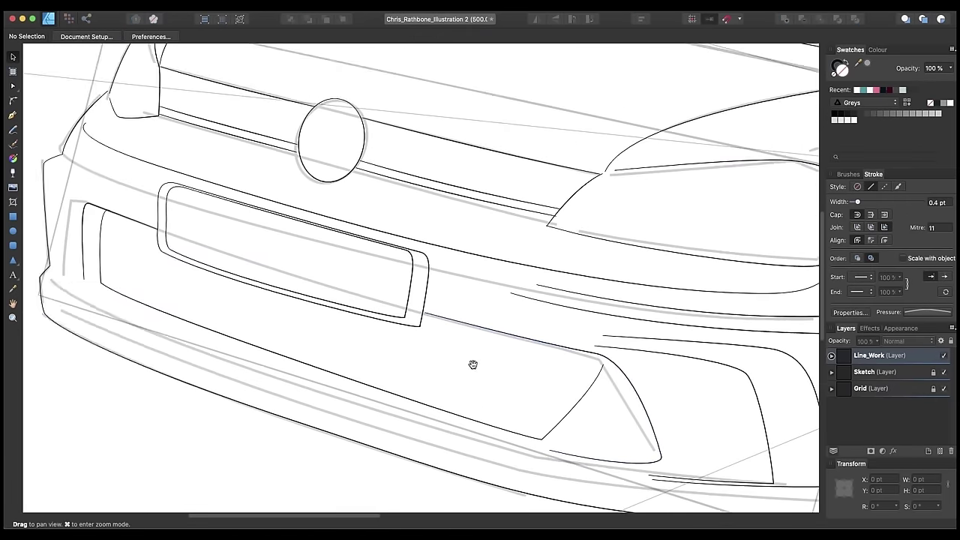
Draw a tall, narrow ellipse over the sketched front wheel, tilt it about -11.6° and fit its width
drag(488, 150, 263, 429)
drag(675, 484, 368, 60)
key(p)
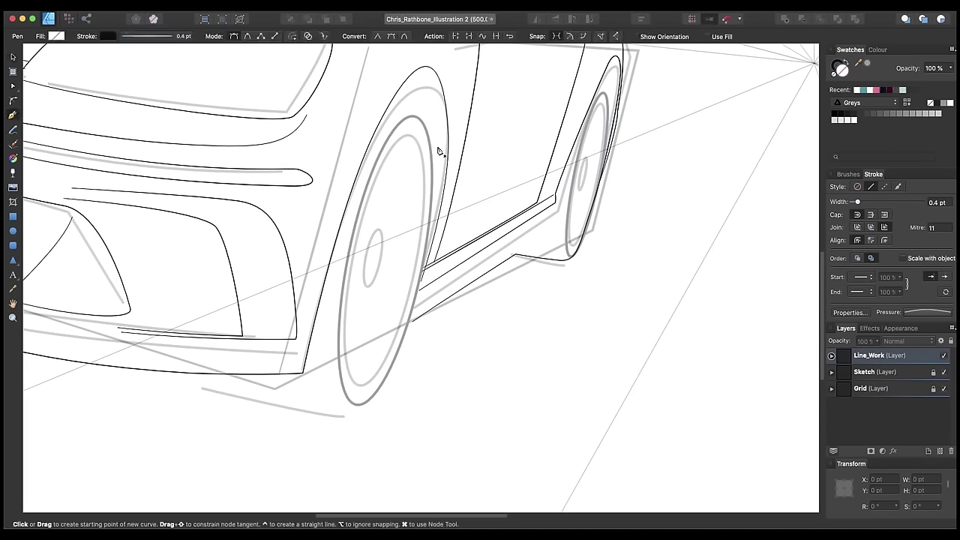
key(v)
drag(440, 152, 451, 178)
key(m)
drag(373, 175, 424, 419)
key(v)
mouse_move(429, 169)
mouse_down()
mouse_move(451, 180)
mouse_move(426, 162)
mouse_up()
drag(375, 283, 362, 281)
Copy the front wheel ellipse and scale the copies into smaller rings for the rim and hub
key(super+c)
key(super+v)
drag(426, 293, 373, 283)
drag(396, 287, 421, 293)
key(super+j)
Select the front wheel ellipses, copy them onto the rear wheel, and scale them to fit the sketch
shift+click(394, 285)
shift+click(413, 282)
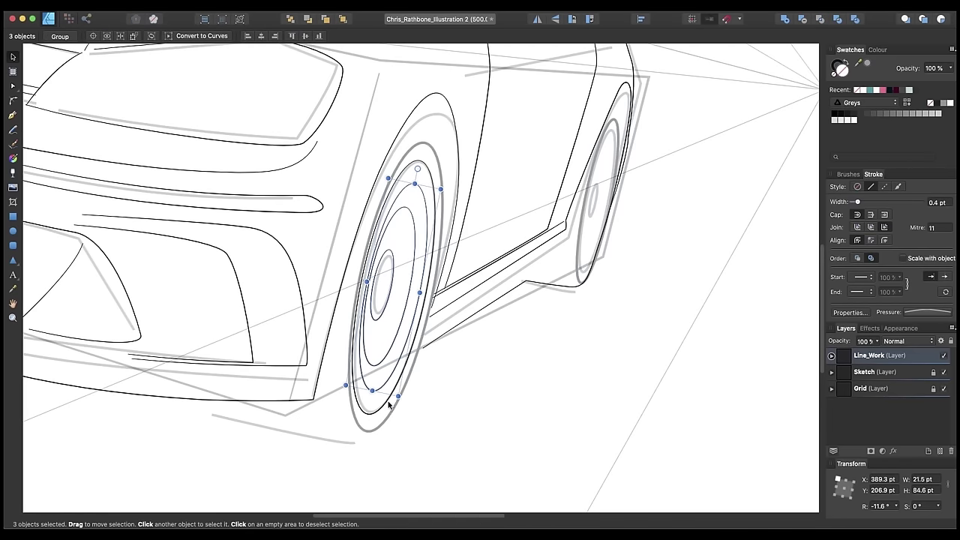
shift+click(388, 402)
scroll(388, 402, up, 5)
scroll(388, 401, right, 2)
drag(340, 380, 594, 350)
drag(620, 249, 599, 360)
drag(623, 358, 620, 355)
drag(600, 433, 552, 316)
click(621, 314)
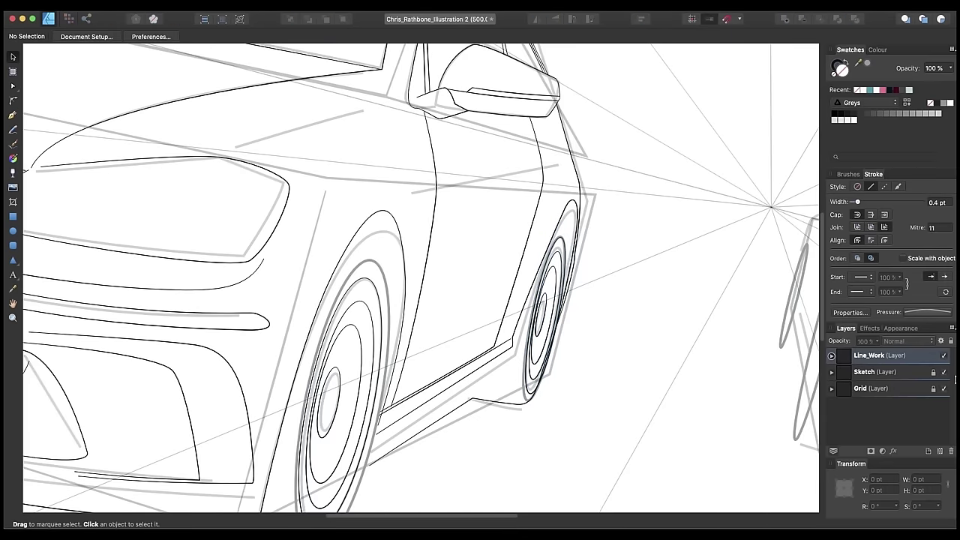
Hide the Sketch layer to isolate the car line work
click(944, 373)
scroll(421, 278, left, 5)
key(super+minus)
click(943, 373)
key(super+minus)
scroll(581, 349, right, 2)
Examine the line work of both cars up close and across the whole page
key(super+plus)
key(super+plus)
key(super+plus)
key(super+plus)
key(super+plus)
scroll(491, 334, right, 6)
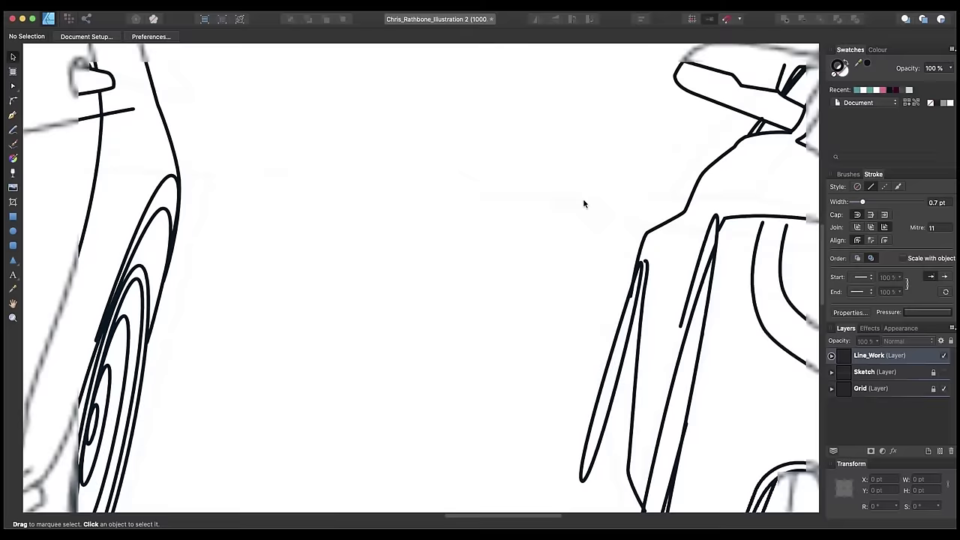
key(super+minus)
key(super+minus)
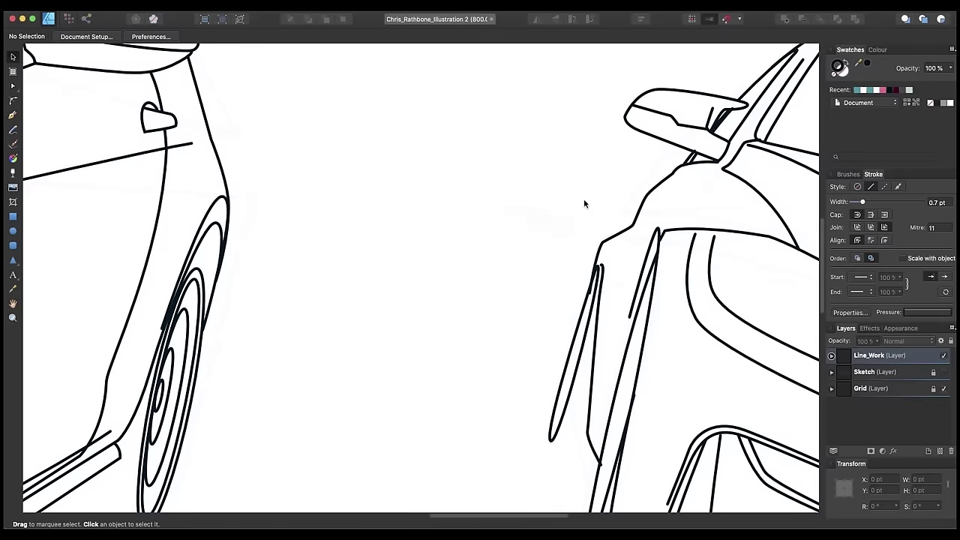
key(super+0)
scroll(581, 218, up, 2)
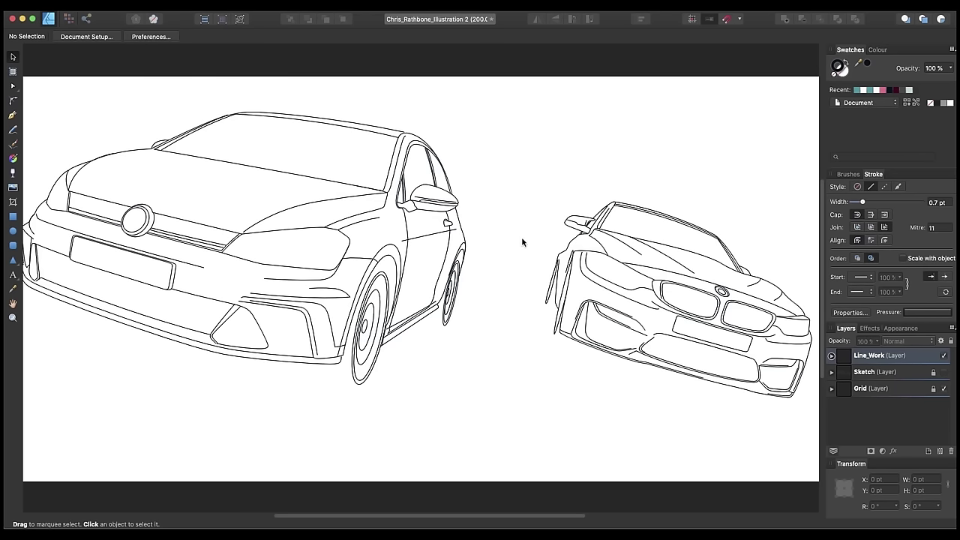
Select all the line work and look over the Inks brushes before returning to the stroke settings
key(super+a)
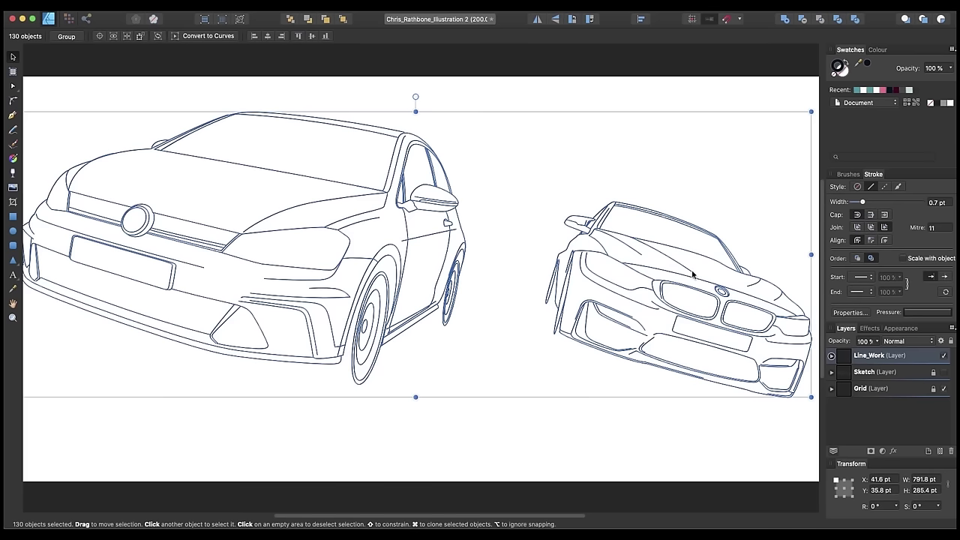
click(848, 174)
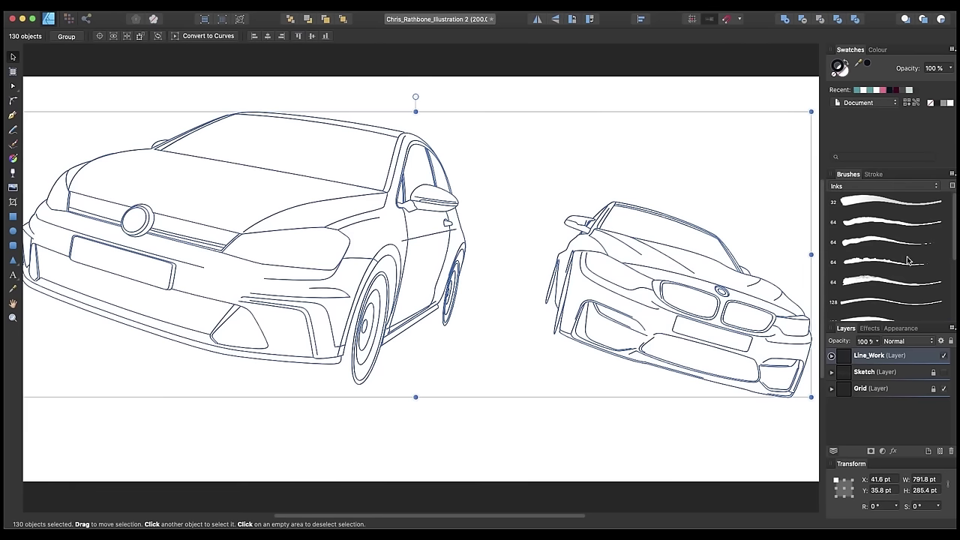
scroll(885, 210, down, 1)
scroll(885, 210, up, 1)
click(873, 174)
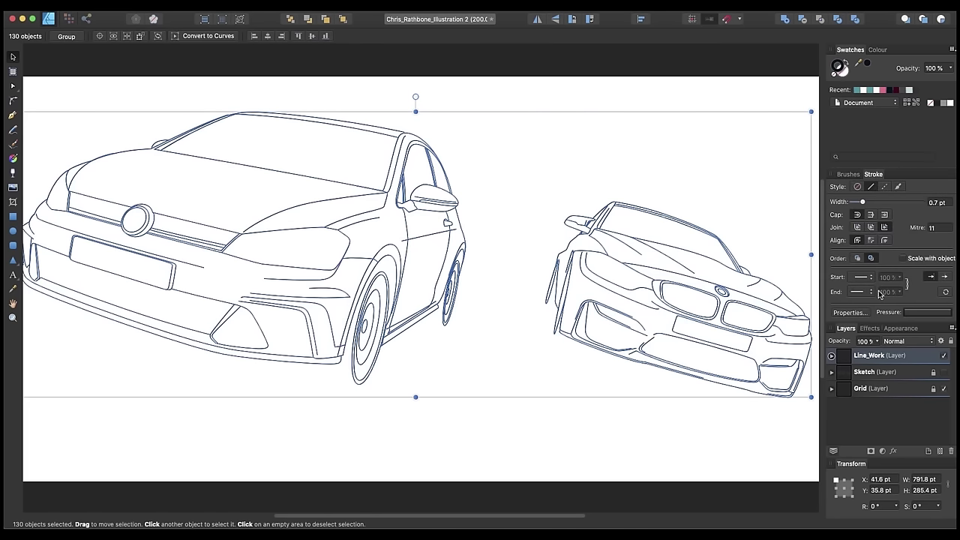
Shape the stroke pressure profile of all lines with full pressure in the middle and both ends at about half
click(927, 313)
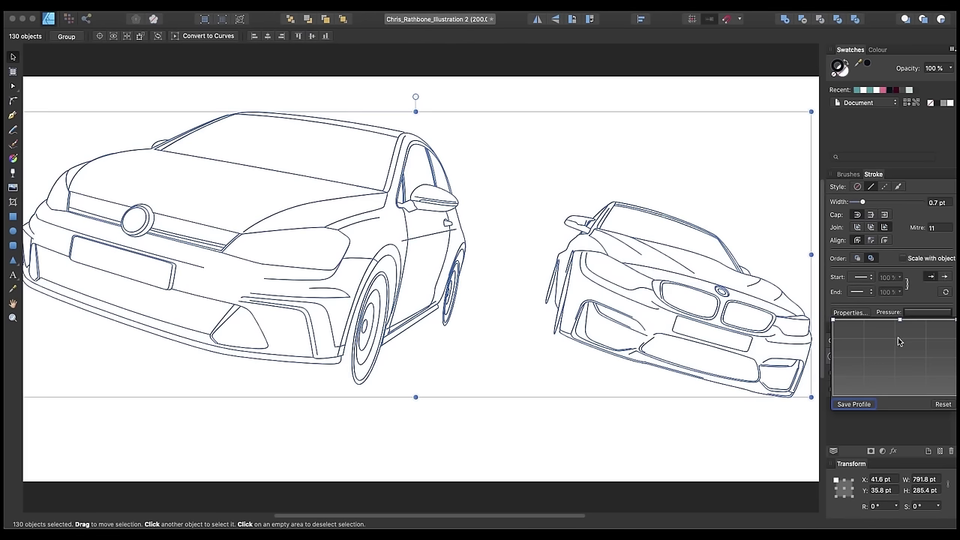
drag(900, 323, 899, 386)
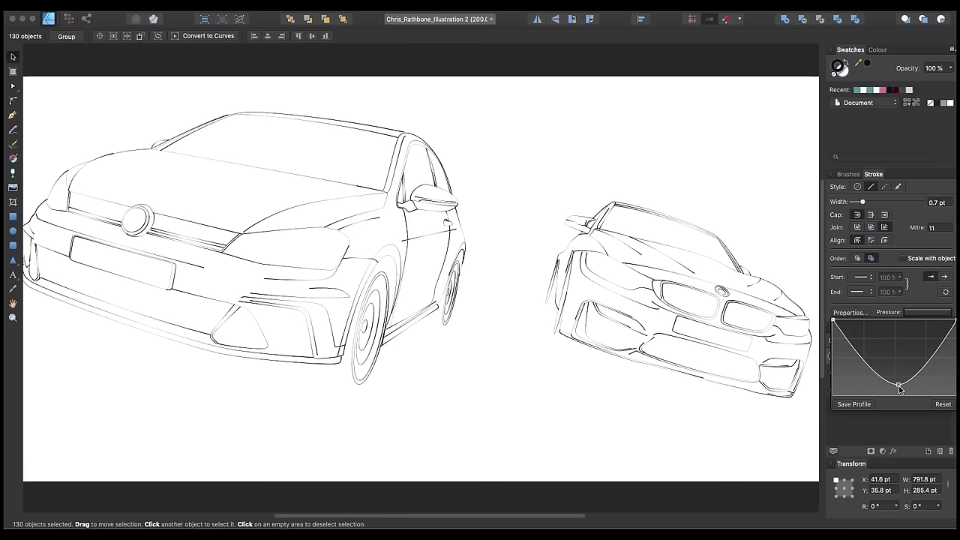
drag(899, 386, 900, 319)
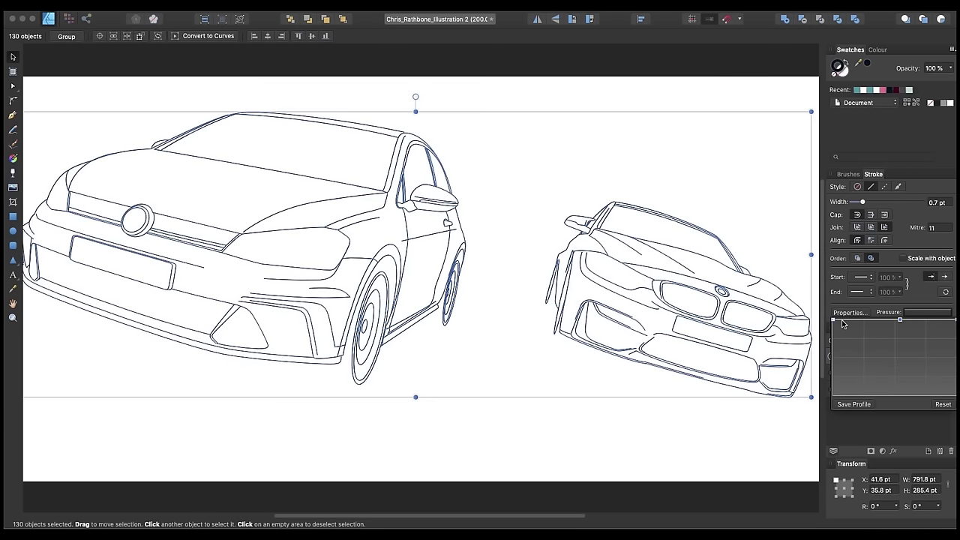
drag(832, 323, 831, 409)
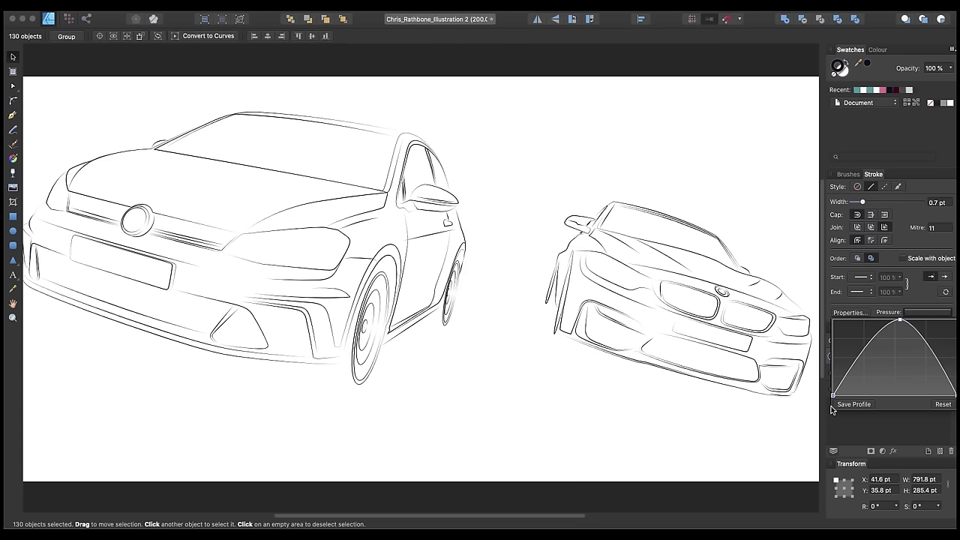
drag(833, 394, 835, 360)
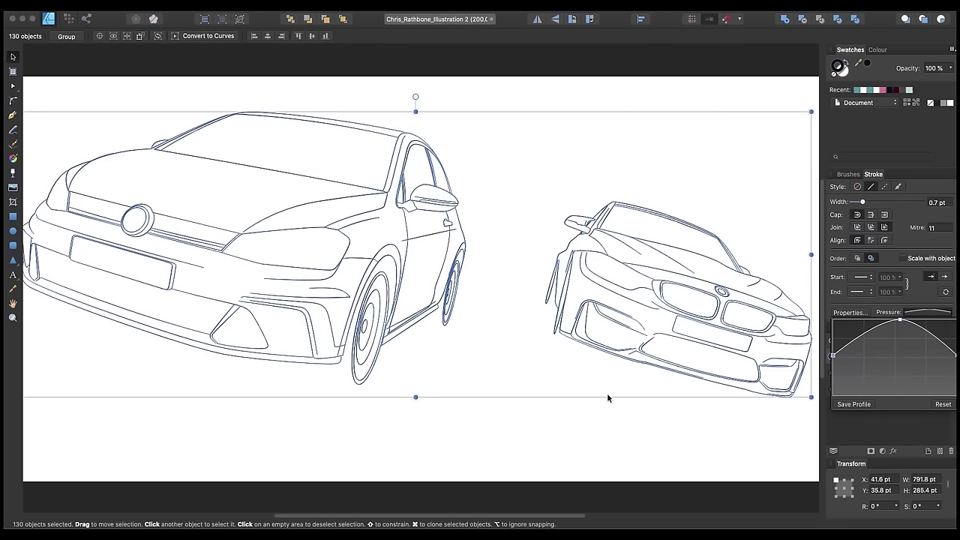
click(493, 272)
Examine the tapered lines around the hatchback's wheels, door and wing mirror, and in the full-page view
scroll(521, 266, up, 6)
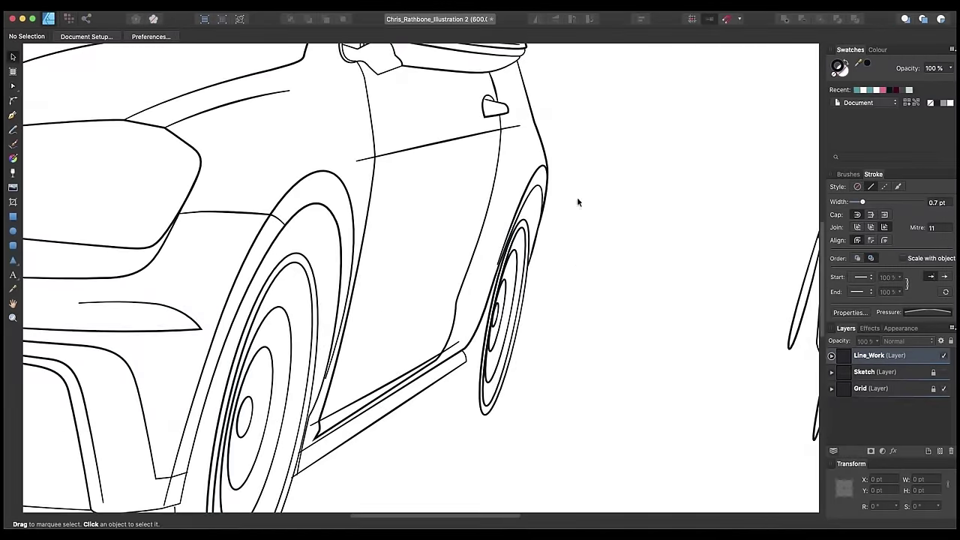
key(super+equal)
drag(494, 133, 528, 358)
click(524, 362)
click(657, 310)
key(super+equal)
key(super+equal)
key(super+equal)
drag(584, 373, 565, 251)
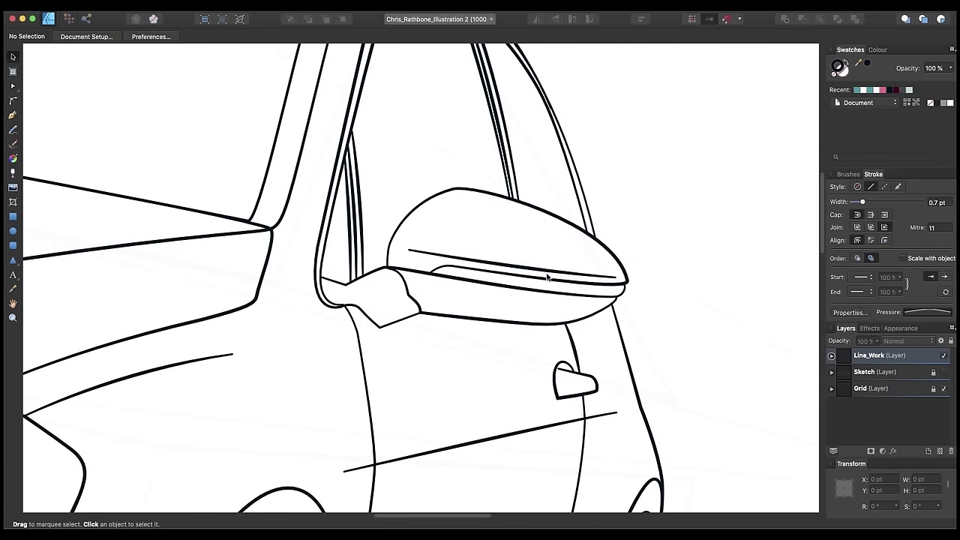
scroll(652, 288, down, 5)
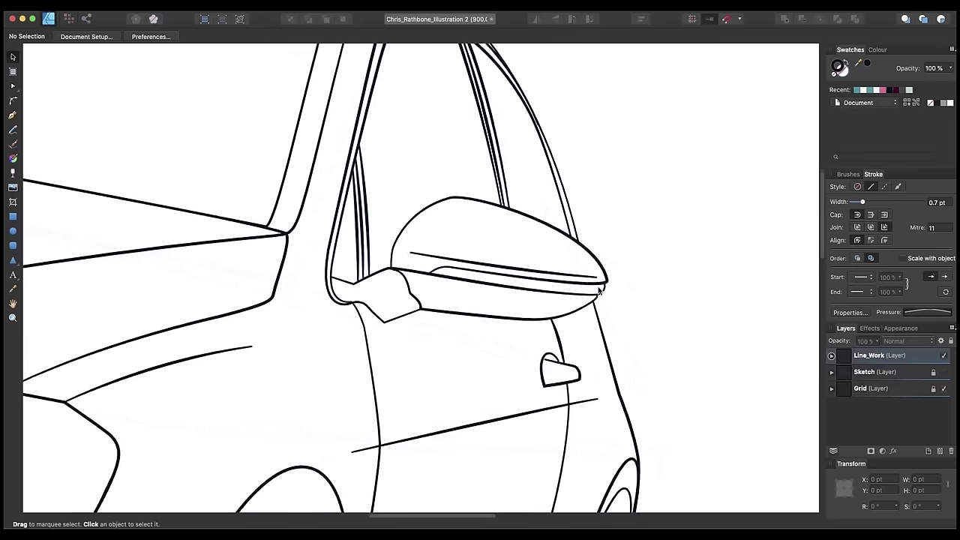
scroll(576, 287, down, 1)
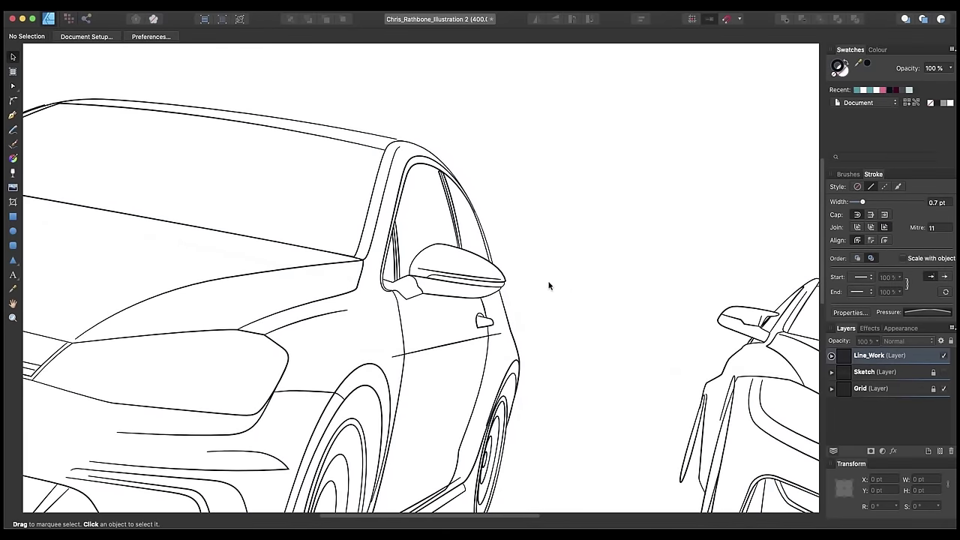
key(super+minus)
drag(484, 252, 626, 265)
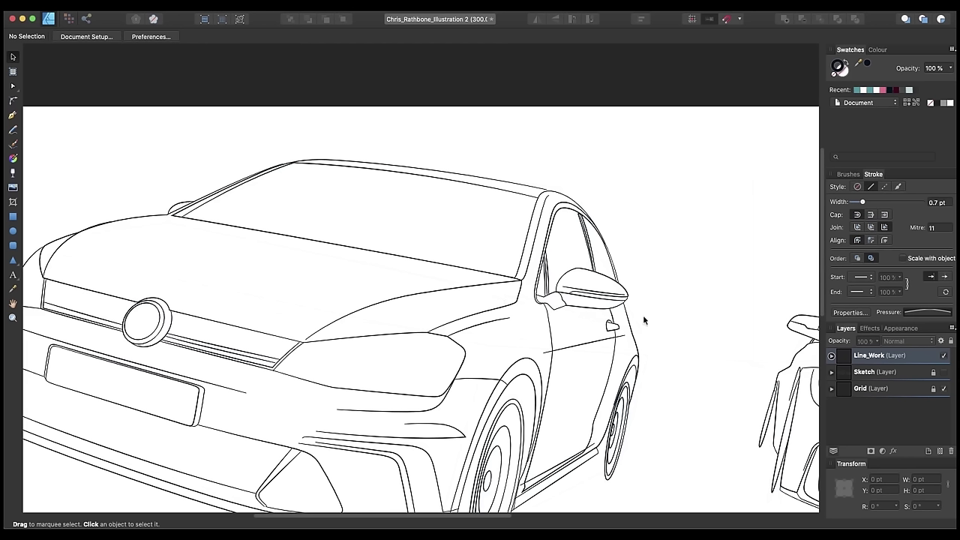
key(super+0)
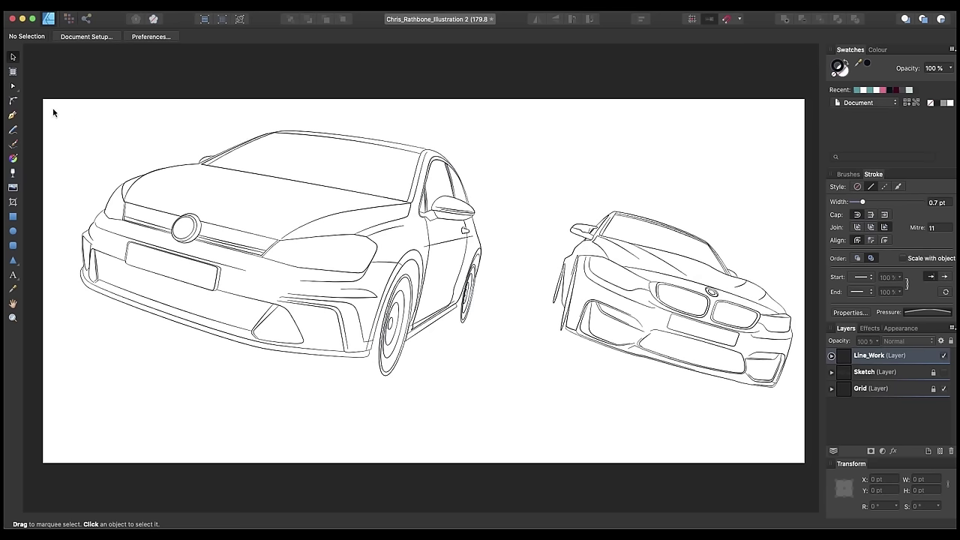
Apply the picked near-black colour to all line work and add it to the document palette as a global colour
scroll(148, 137, right, 1)
scroll(112, 124, left, 1)
key(super+a)
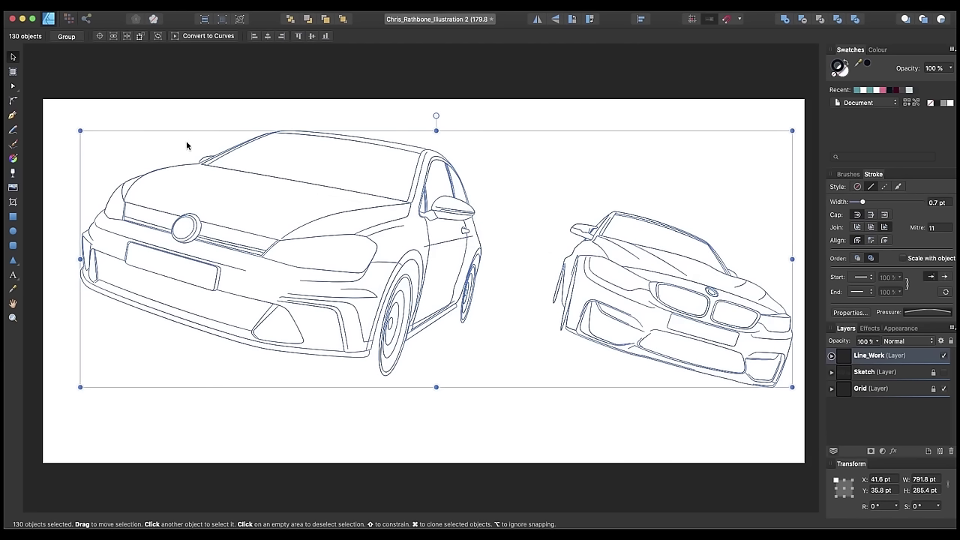
click(867, 67)
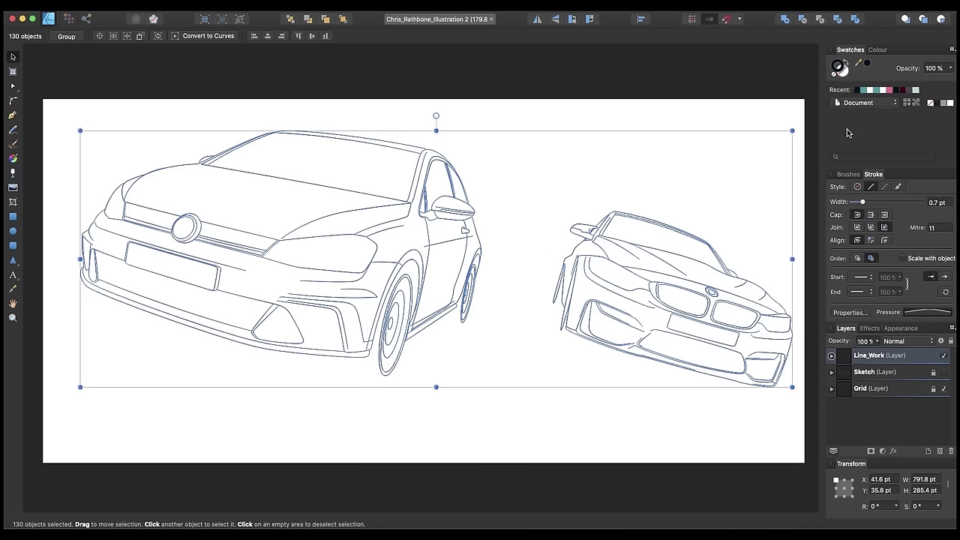
click(950, 49)
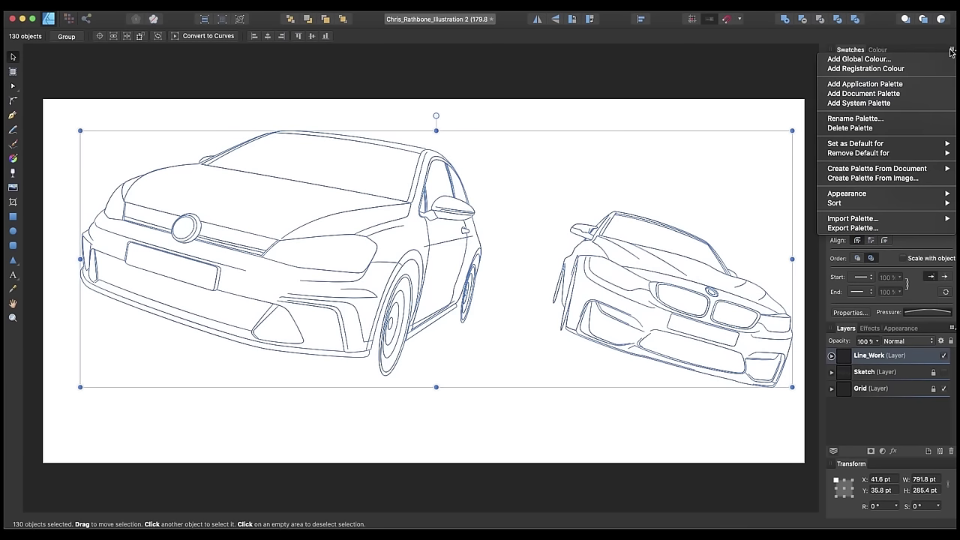
click(910, 60)
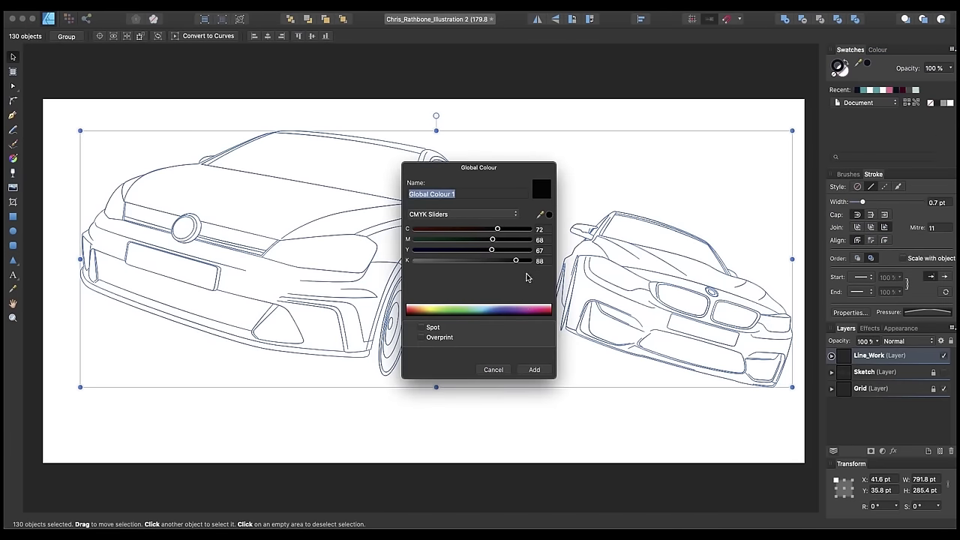
click(535, 370)
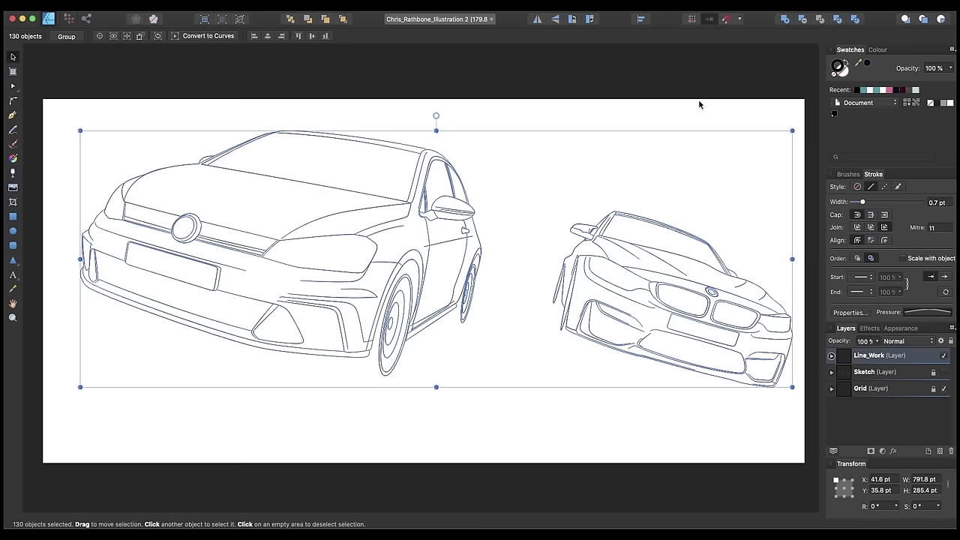
click(679, 113)
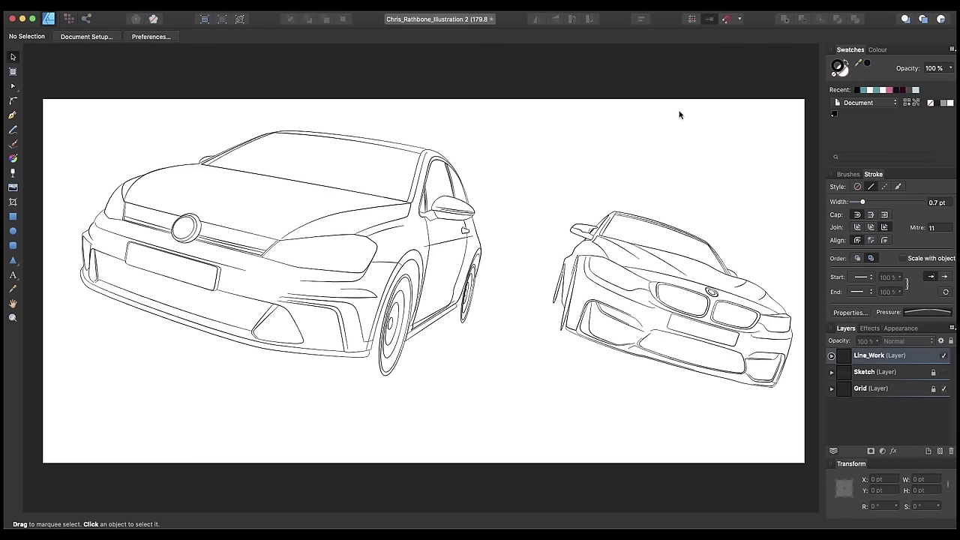
Try recolouring the line work by editing the global colour to CMYK 31, 0, 99, 0, and undo the change
double_click(835, 118)
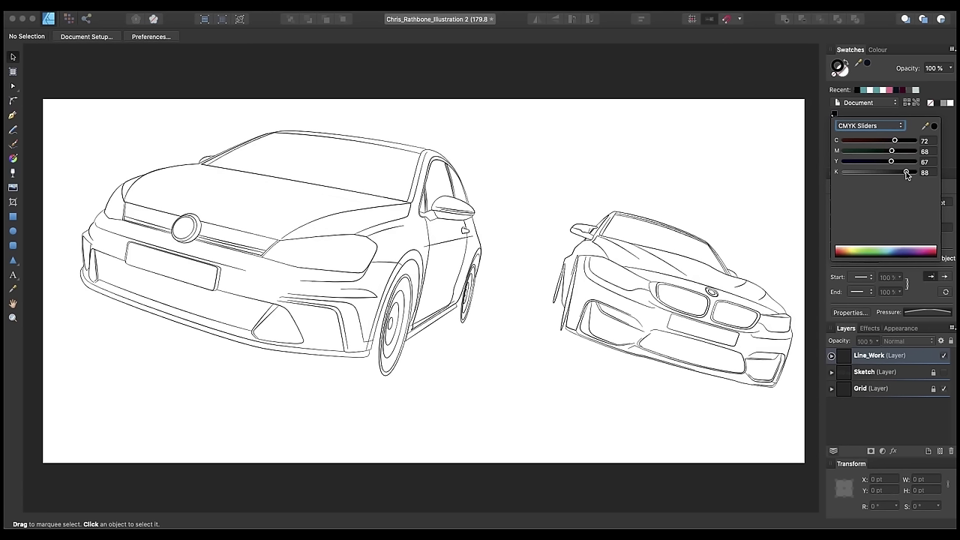
drag(906, 172, 840, 172)
drag(891, 151, 828, 154)
mouse_move(890, 161)
mouse_down()
mouse_move(825, 164)
mouse_move(916, 165)
mouse_move(803, 167)
mouse_move(913, 172)
mouse_up()
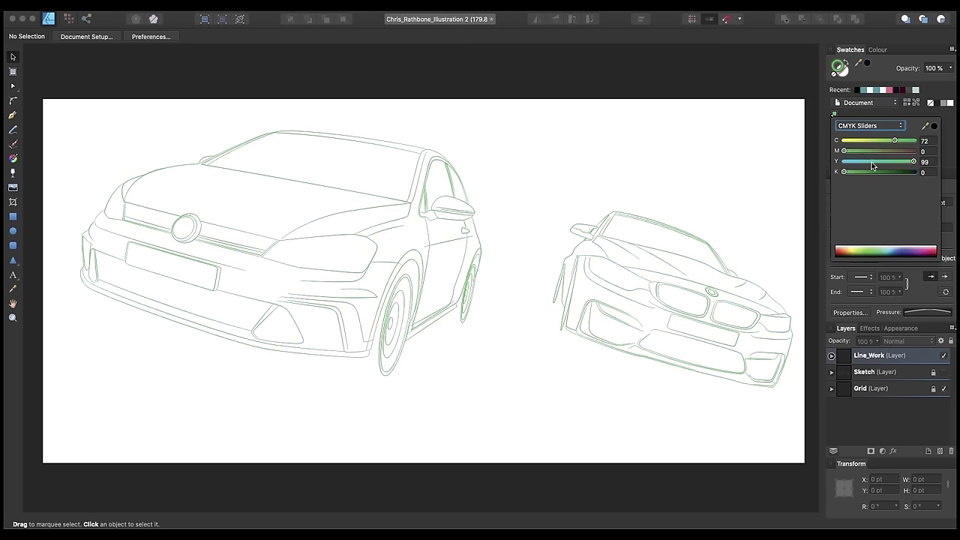
mouse_move(893, 142)
mouse_down()
mouse_move(845, 142)
mouse_move(881, 144)
mouse_move(862, 146)
mouse_up()
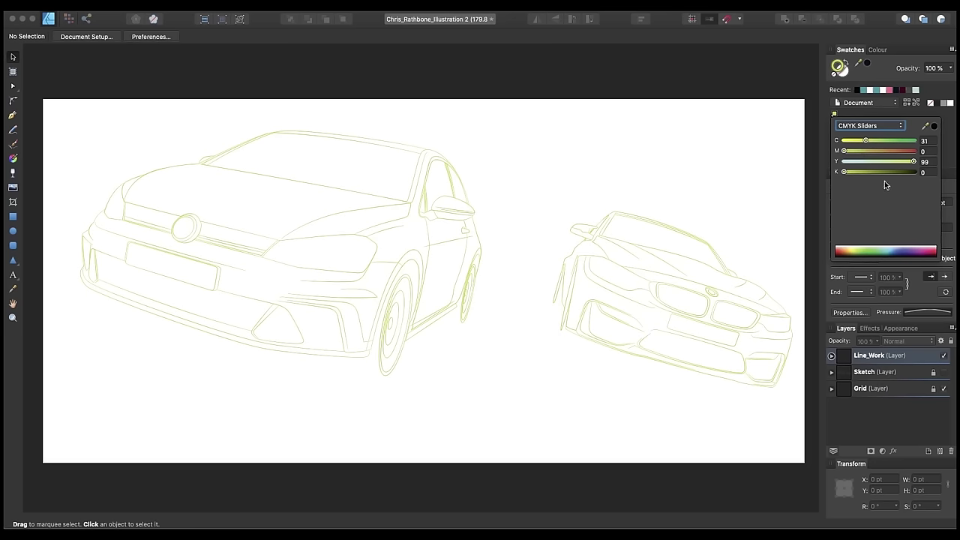
click(947, 165)
key(super+z)
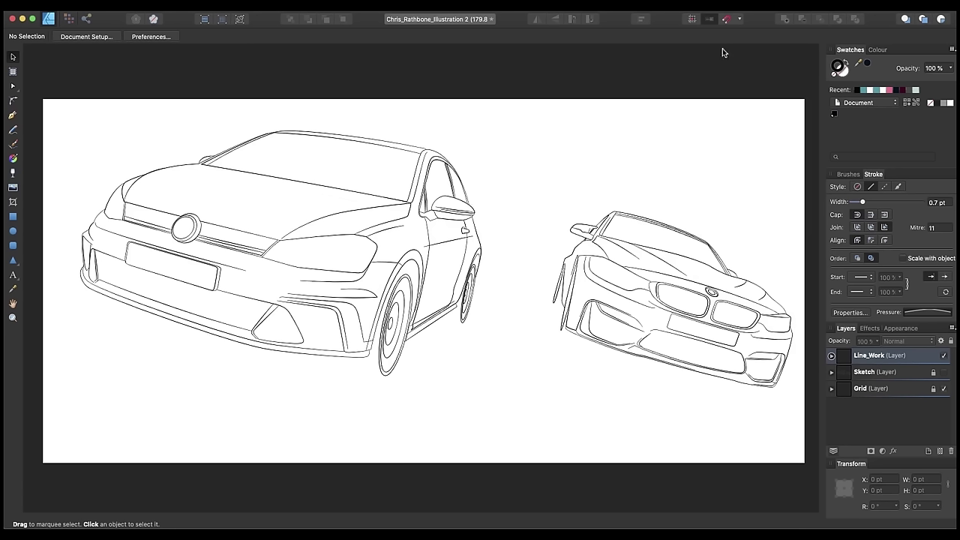
drag(663, 207, 504, 276)
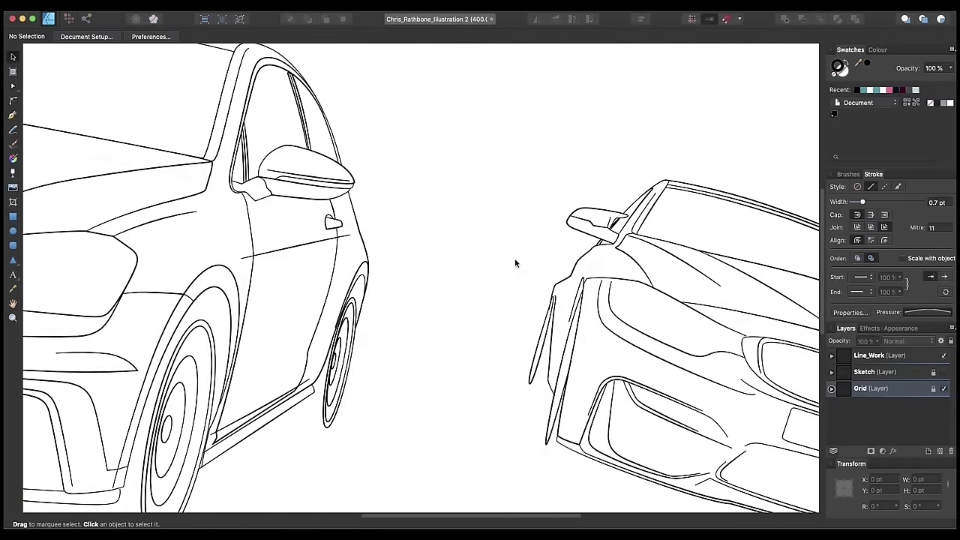
scroll(514, 263, down, 4)
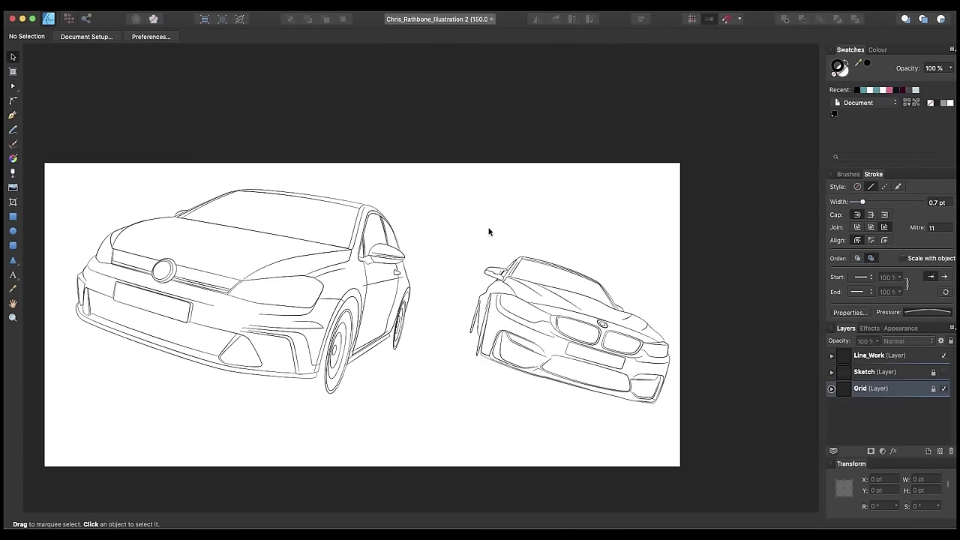
scroll(491, 232, up, 4)
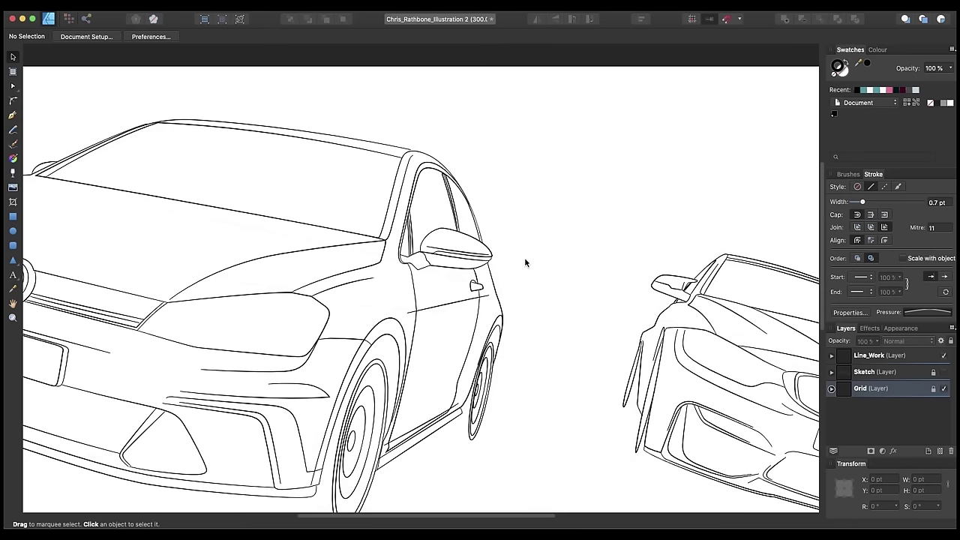
Select the hatchback's main contour curves along the bonnet, windscreen, roof and wing mirror for node editing
key(a)
scroll(383, 197, left, 5)
scroll(382, 197, up, 2)
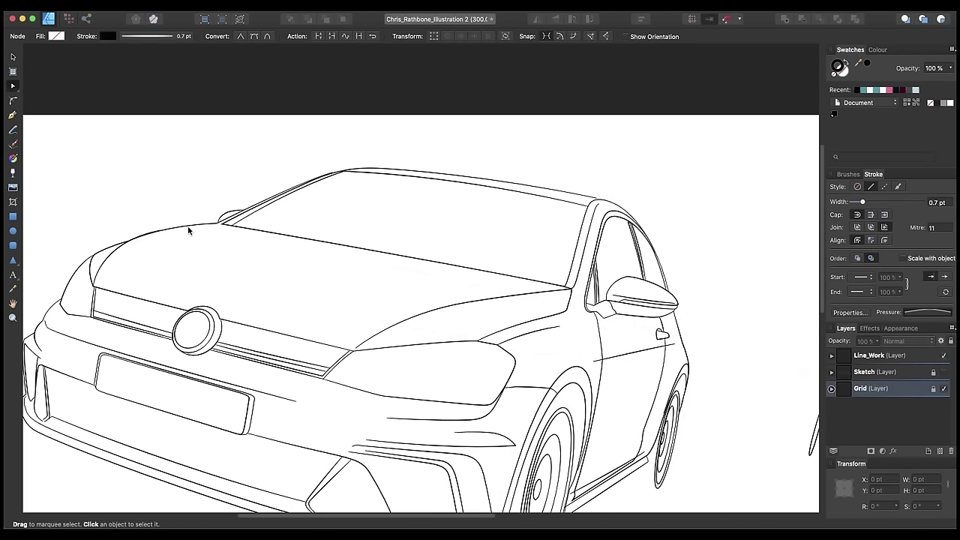
click(189, 230)
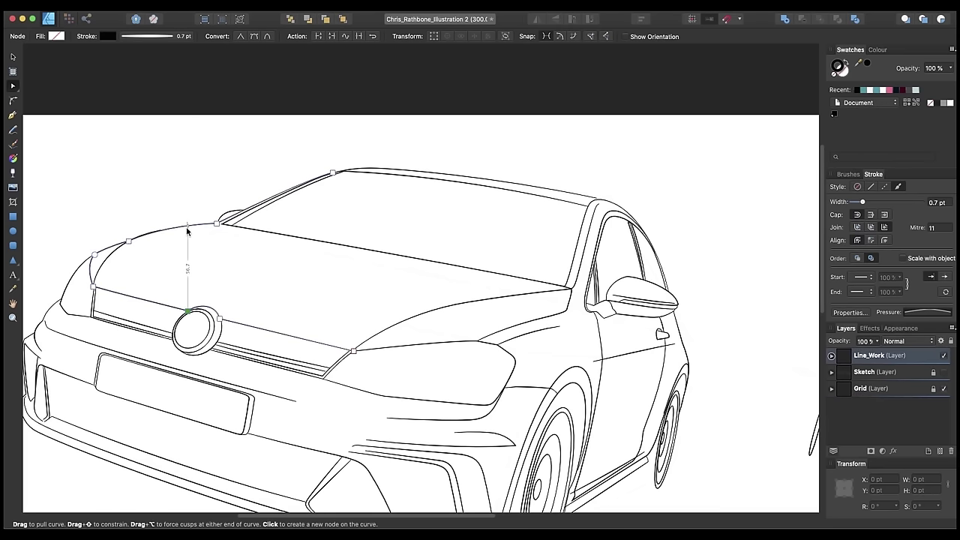
shift+click(432, 177)
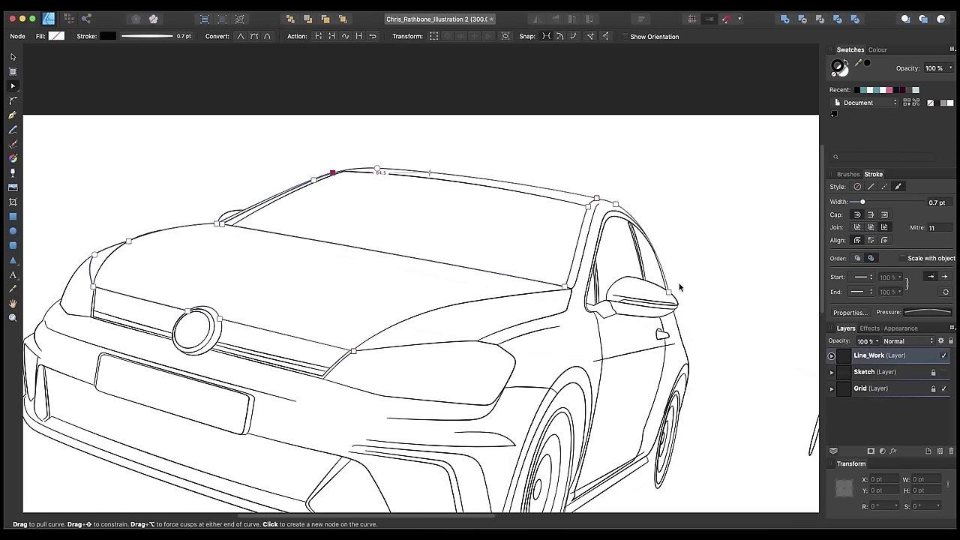
shift+click(636, 283)
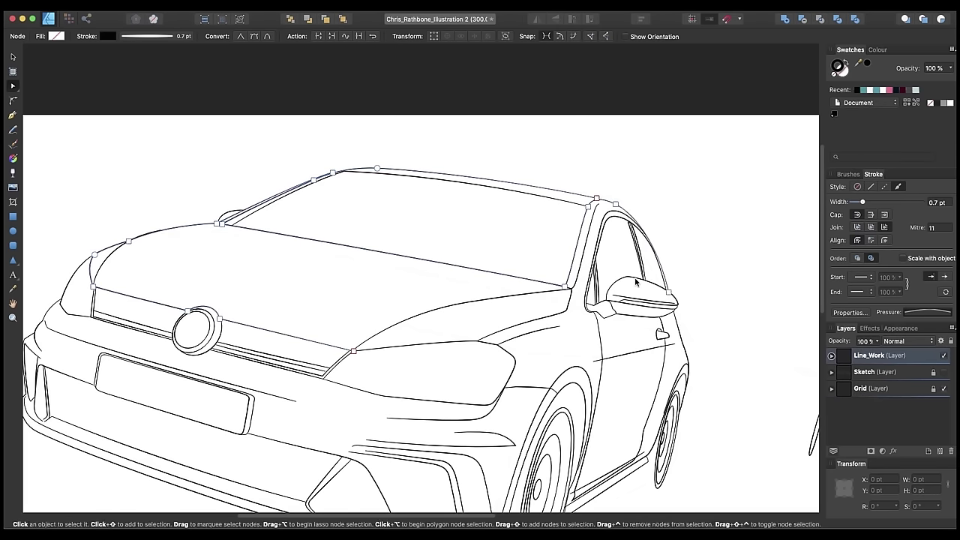
shift+click(684, 350)
drag(523, 392, 672, 332)
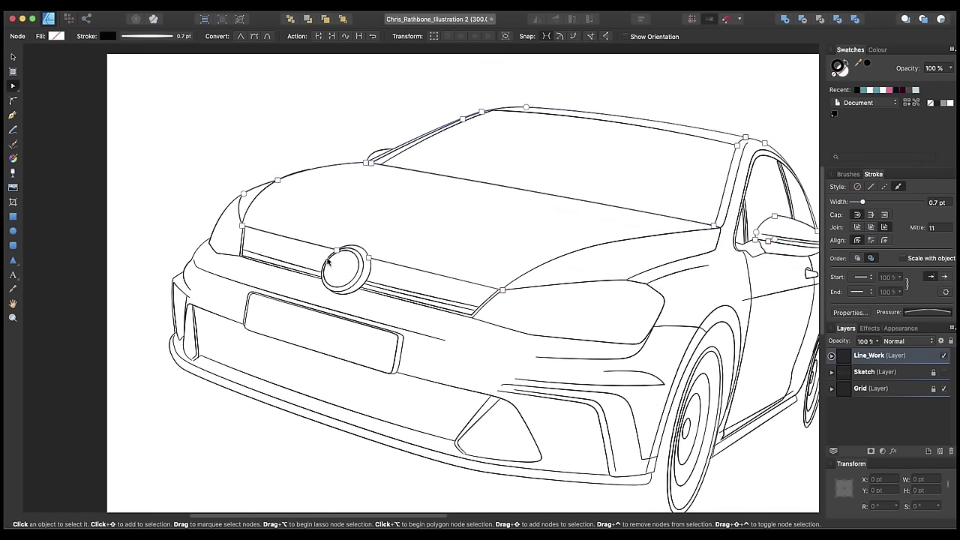
Add the hatchback's front-end outline, headlight and lower bumper intake curves to the selection
shift+click(196, 259)
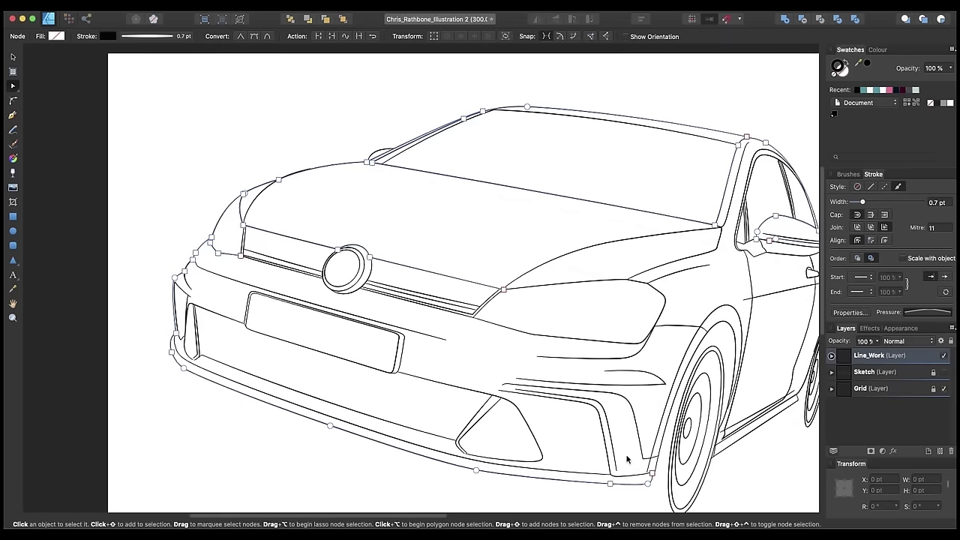
shift+click(523, 418)
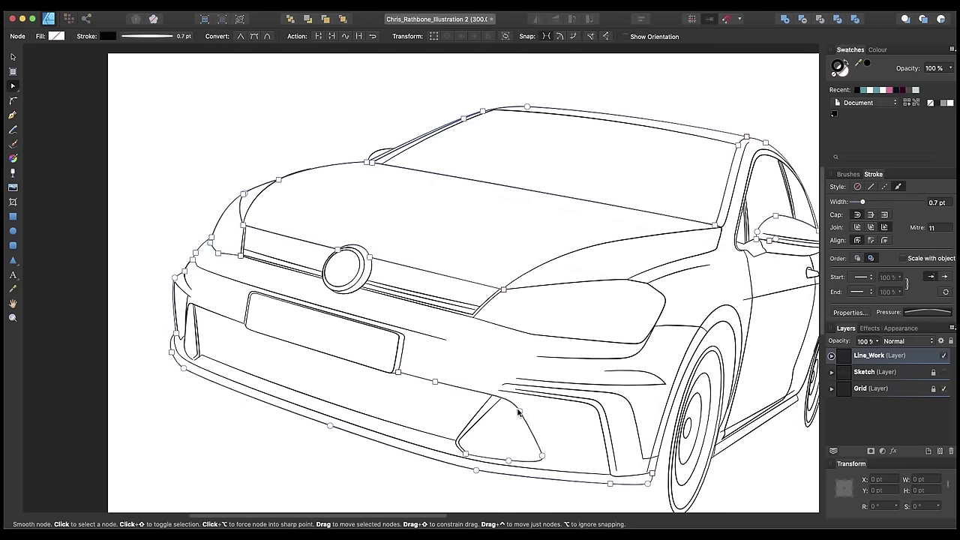
shift+click(228, 324)
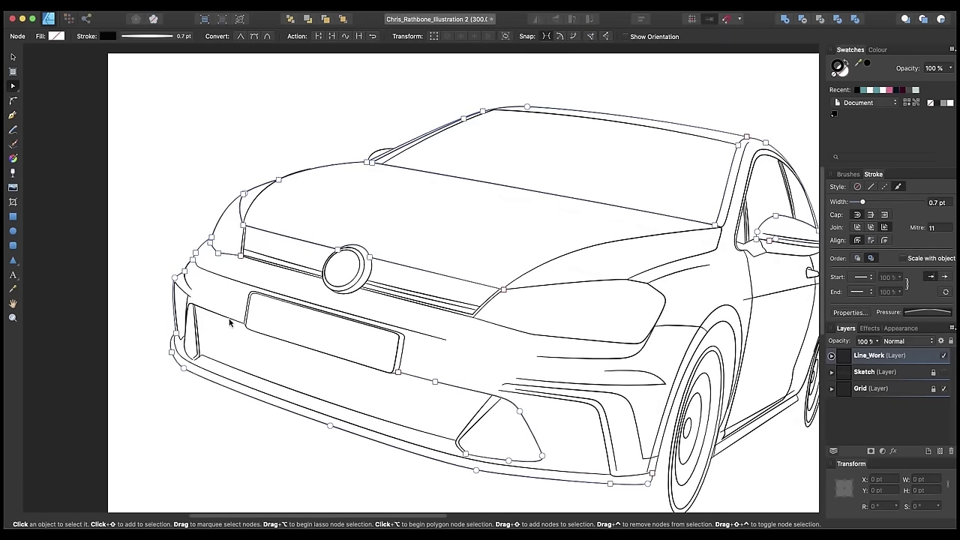
scroll(561, 290, right, 6)
scroll(561, 289, up, 2)
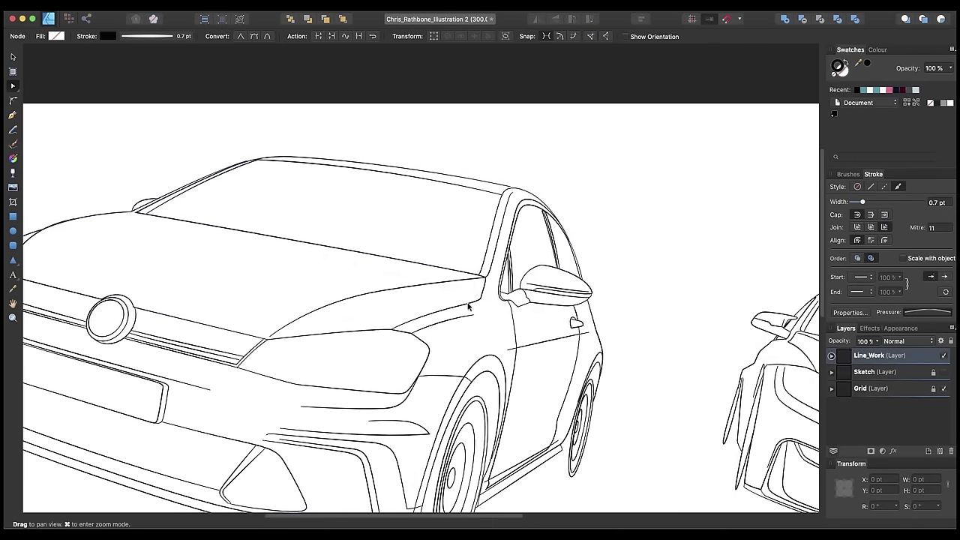
Add the second car's outer contour curves to the selection, covering its mirrors, windscreen, bonnet edge, side and lower bumper
scroll(670, 272, right, 8)
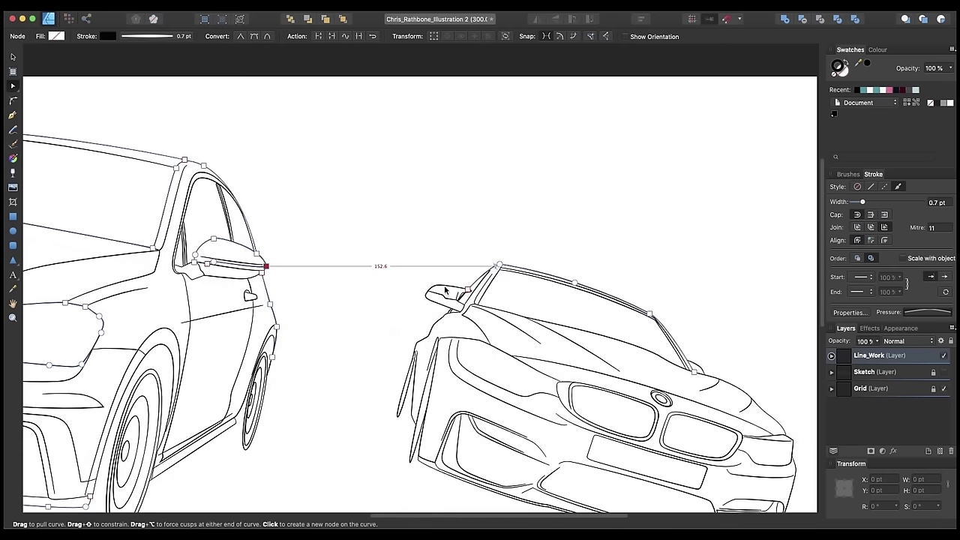
shift+click(435, 347)
shift+click(434, 331)
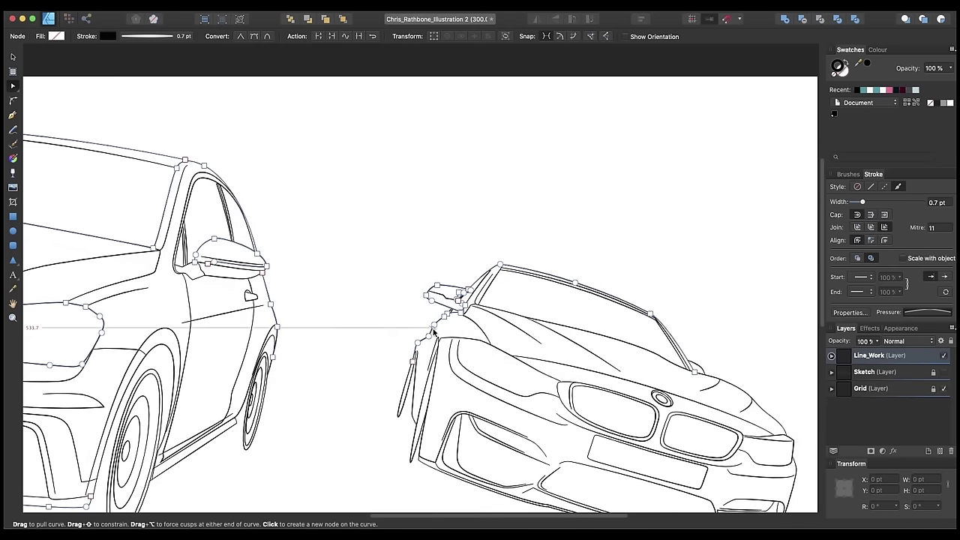
shift+click(733, 389)
scroll(733, 390, down, 3)
scroll(733, 389, right, 4)
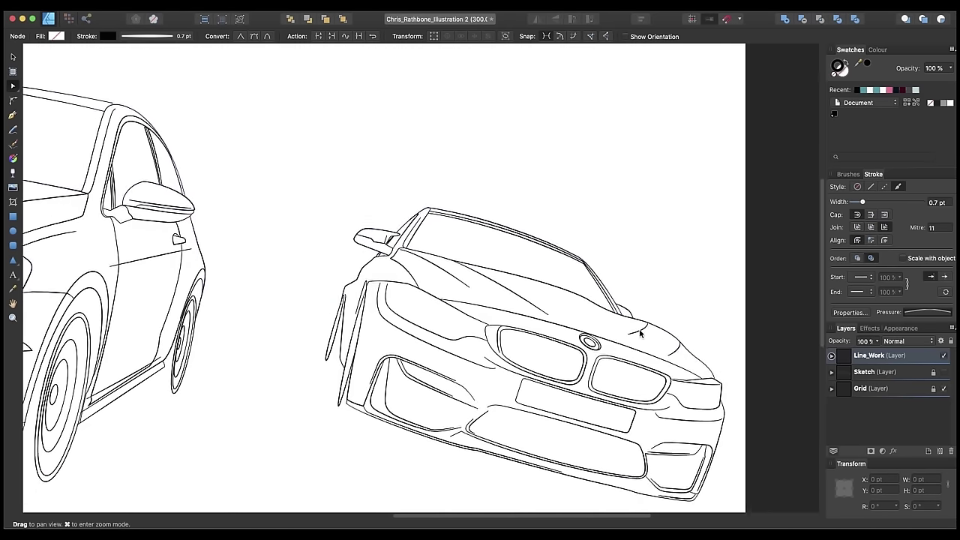
shift+click(646, 367)
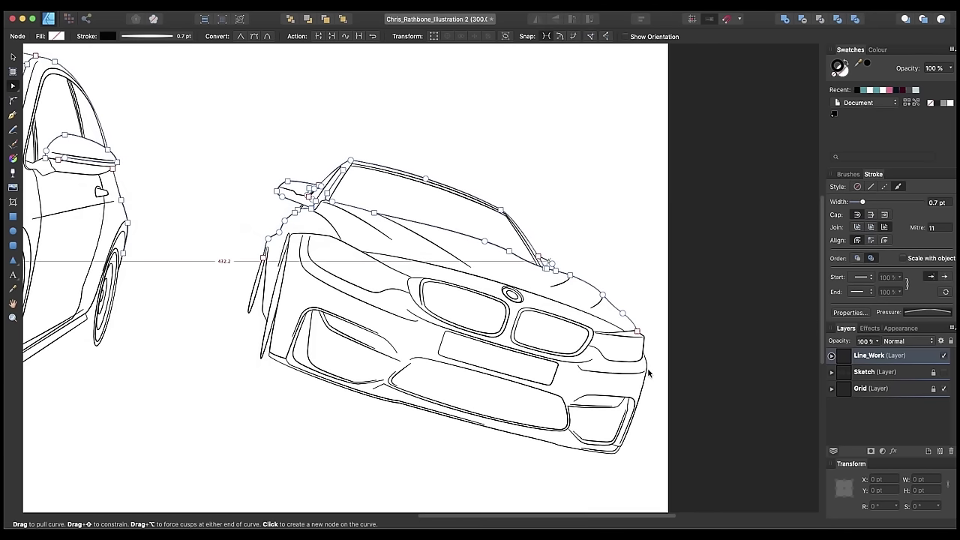
shift+click(558, 447)
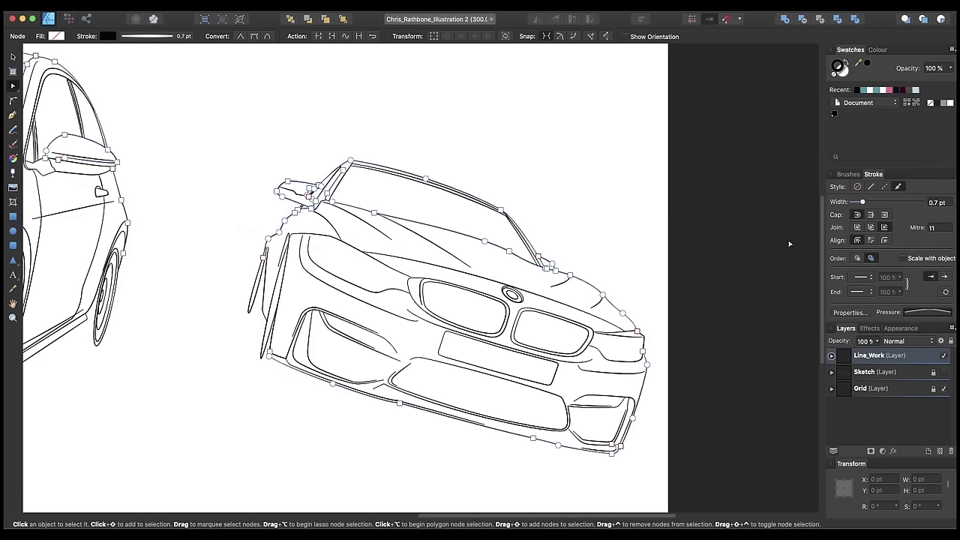
Set the stroke width of the selected contour curves on both cars to 1.2 pt and deselect them
click(939, 202)
text(1.2)
key(Return)
click(643, 203)
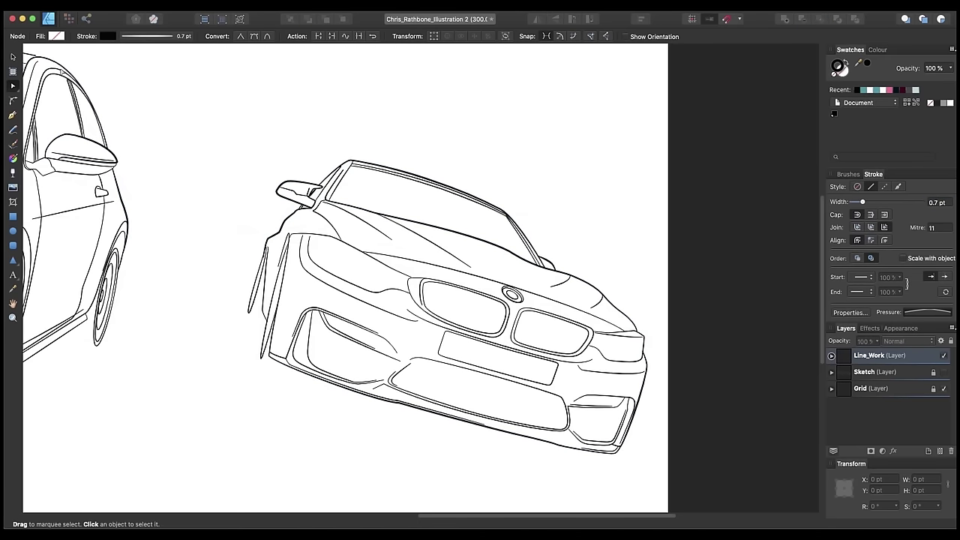
Examine the line weight of both cars' contours against their inner detail lines at several zoom levels
click(13, 58)
key(space)
drag(235, 112, 402, 128)
drag(337, 123, 501, 166)
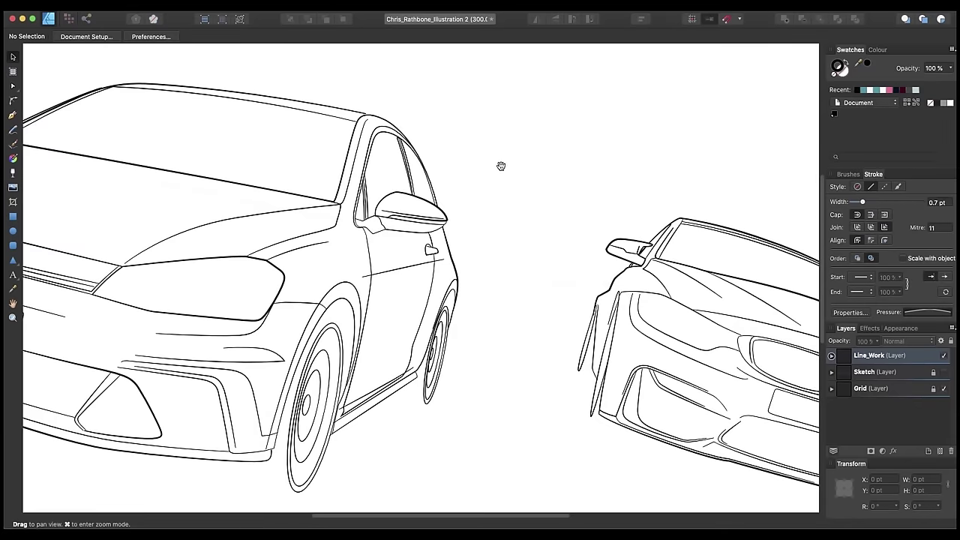
key(super+minus)
scroll(536, 303, left, 5)
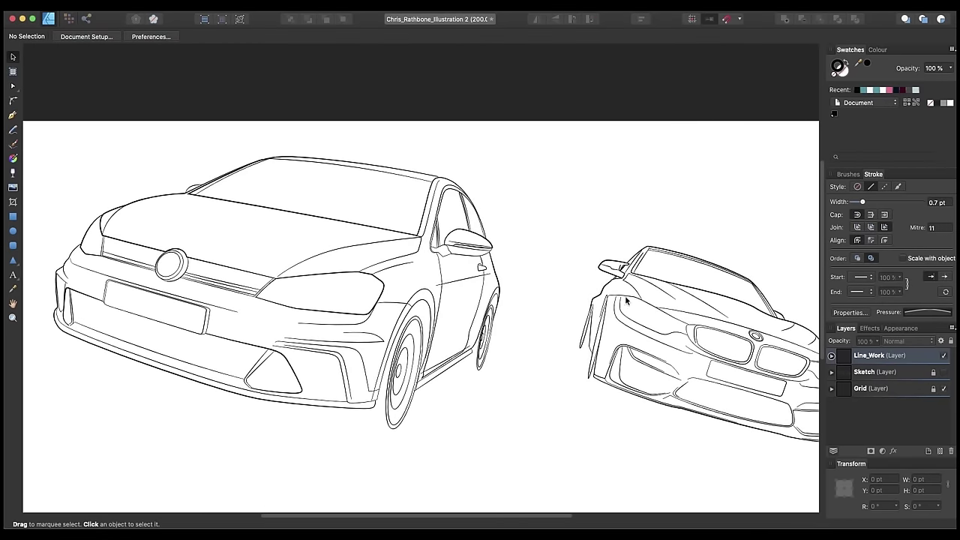
scroll(540, 349, right, 5)
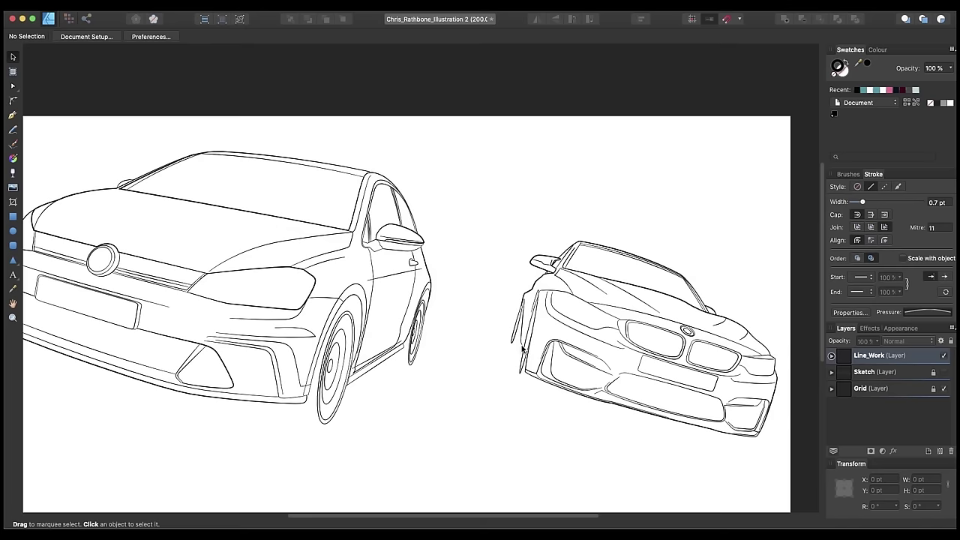
scroll(523, 349, left, 5)
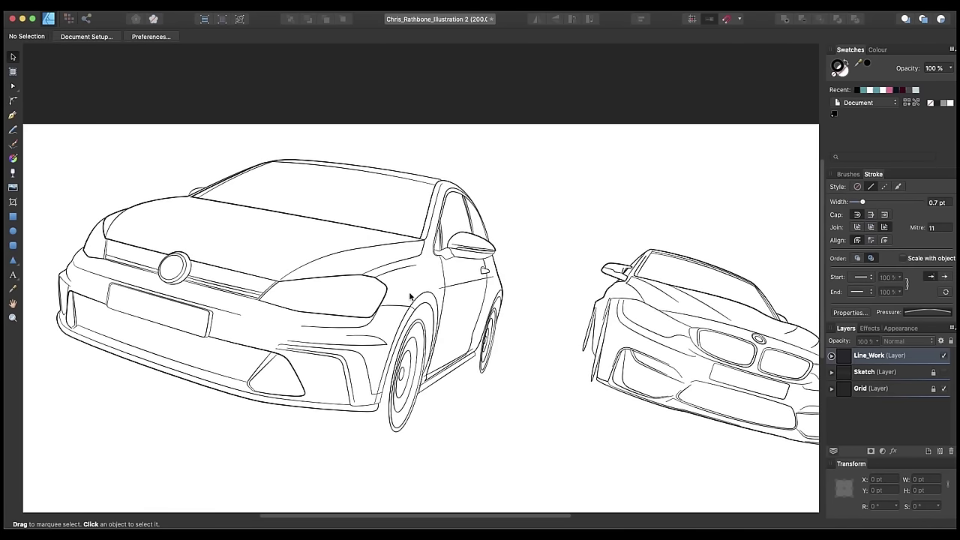
Select the hatchback's side window frame curve and the curve along the underside of its wing mirror
double_click(443, 203)
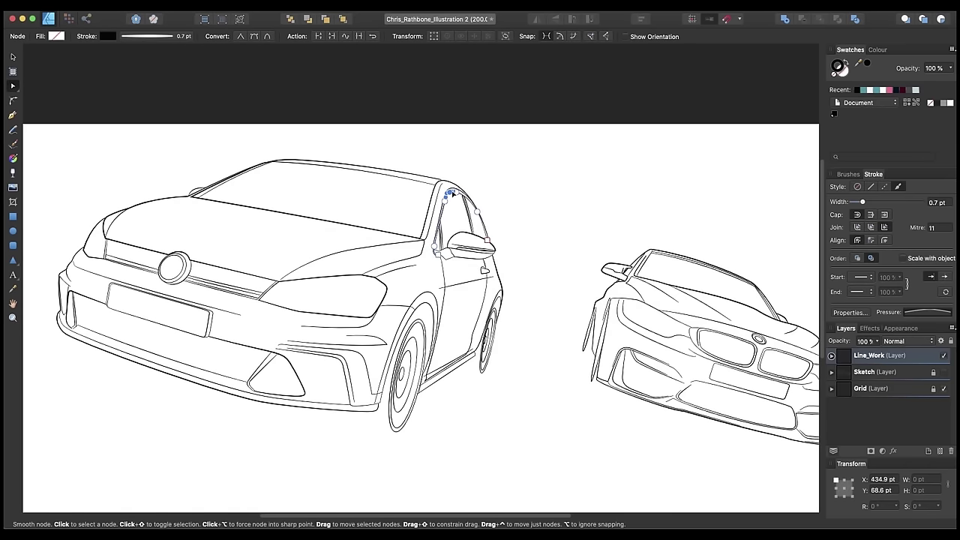
click(492, 196)
key(super+equal)
key(super+equal)
key(super+equal)
key(super+equal)
drag(475, 102, 452, 349)
click(491, 261)
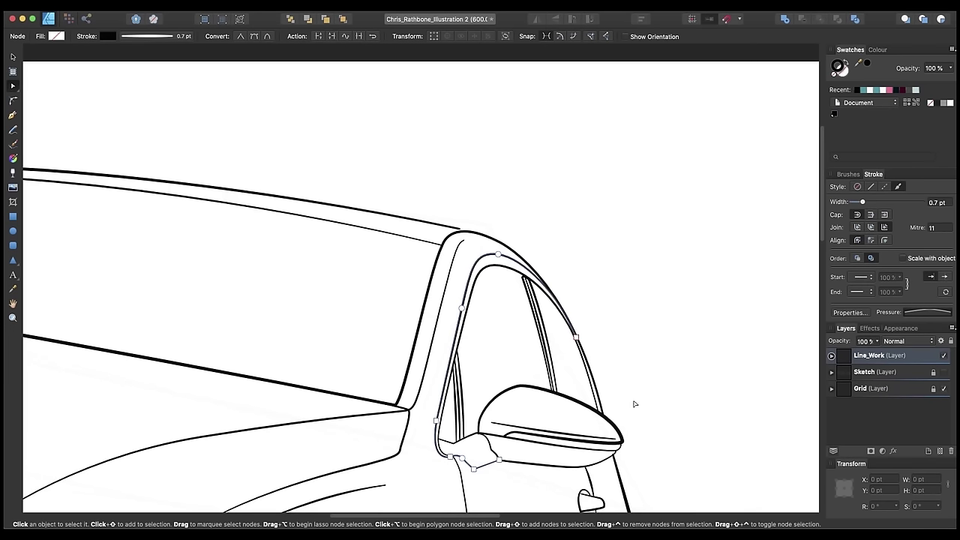
scroll(622, 402, down, 2)
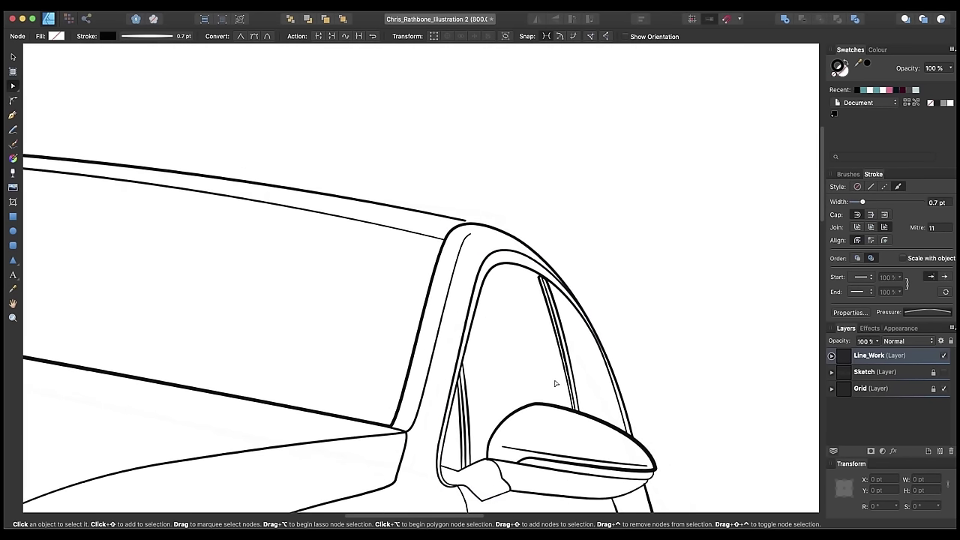
scroll(539, 384, down, 3)
key(space)
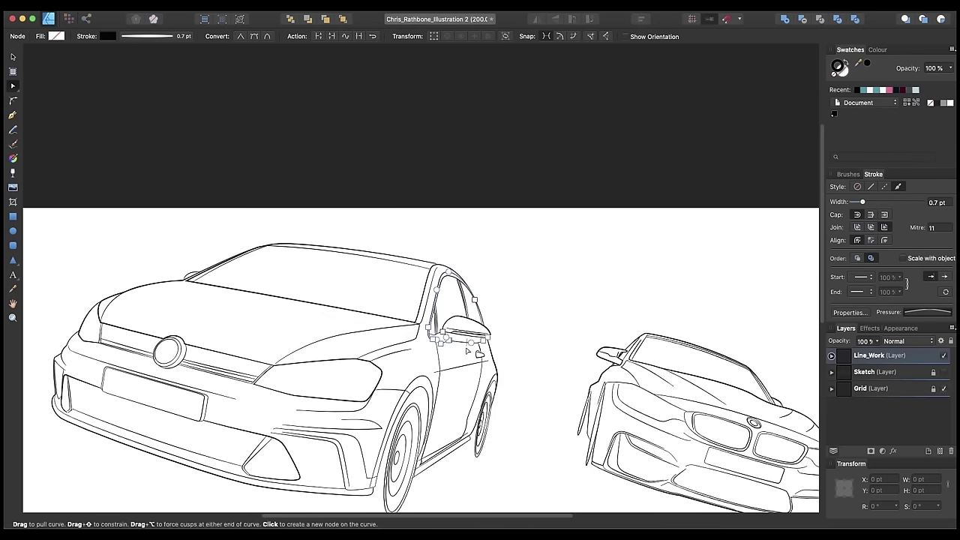
drag(439, 437, 512, 343)
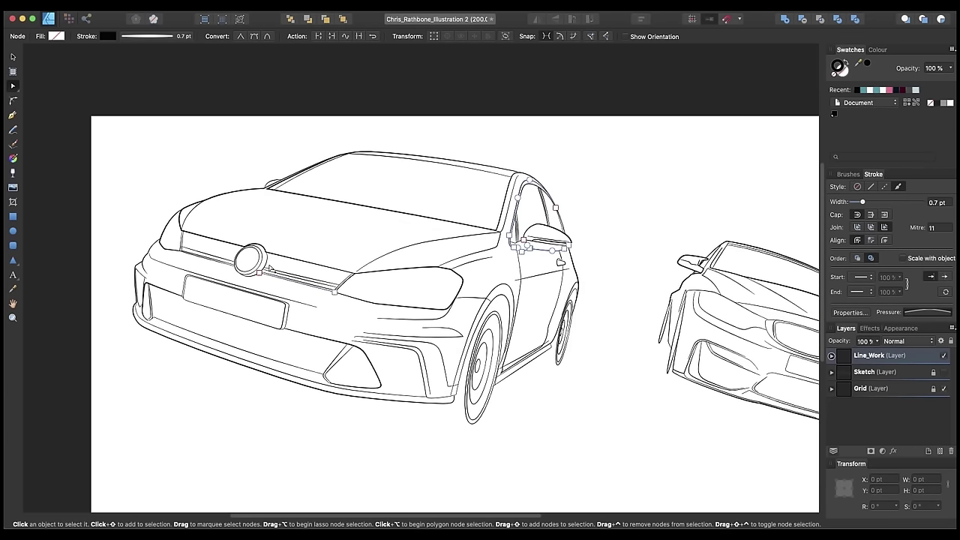
Add the hatchback's badge, grille and bumper vent curves and the second car's grille and lower intake curves to the selection
shift+click(267, 262)
scroll(411, 365, right, 5)
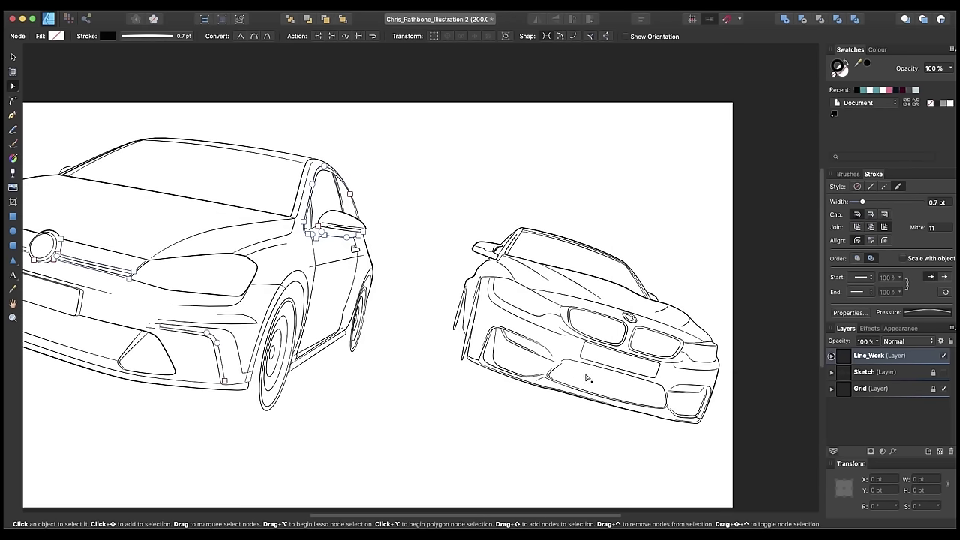
shift+click(622, 327)
shift+click(676, 343)
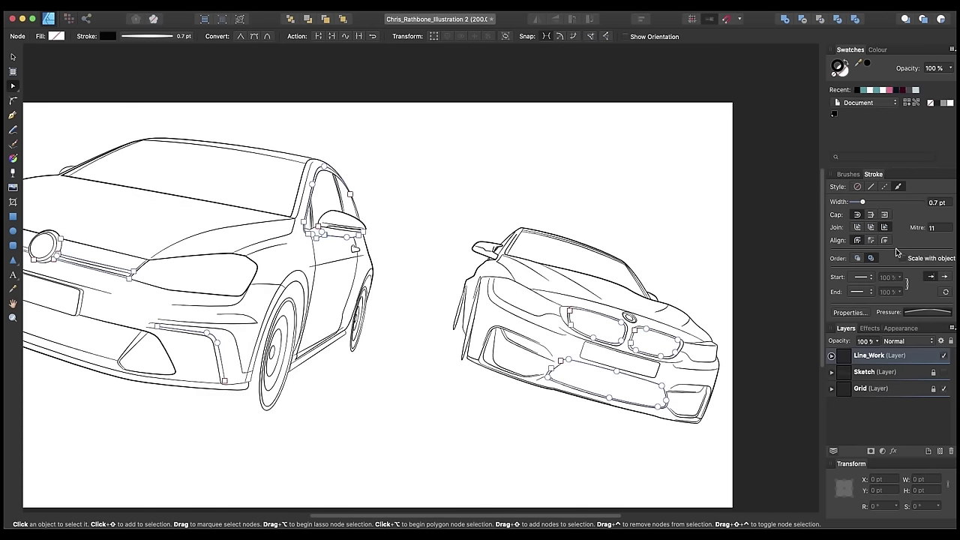
Set the stroke width of the selected window, grille and intake curves to 1.3 pt and deselect them
click(938, 202)
text(1.3)
key(Return)
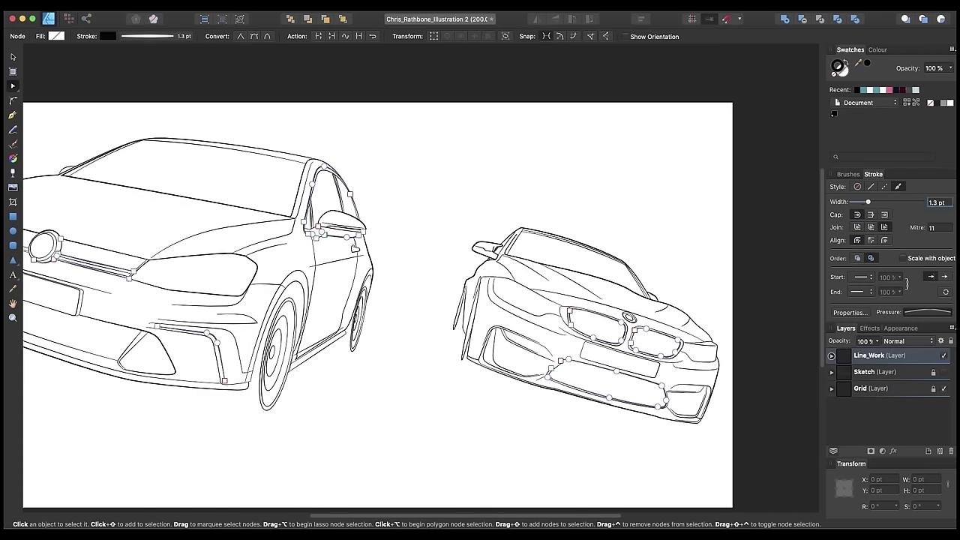
click(731, 233)
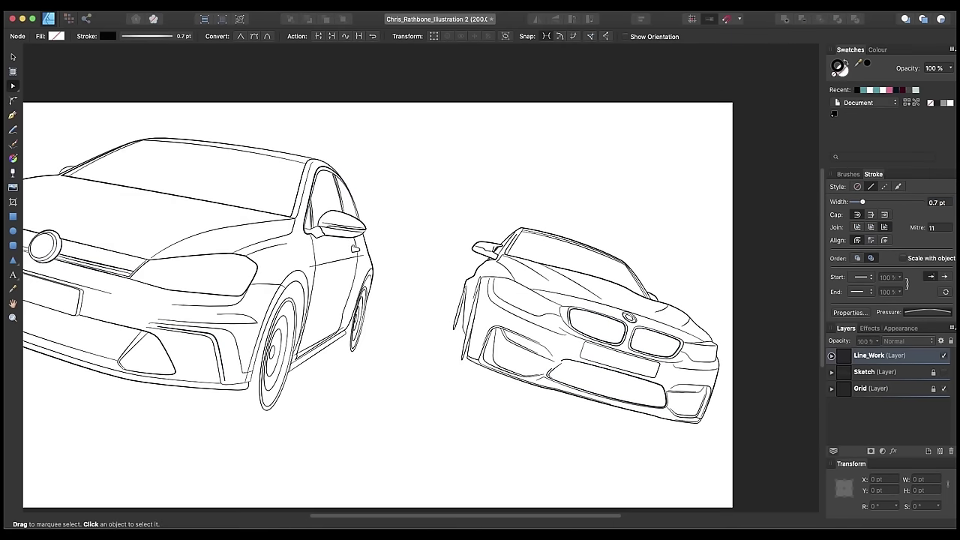
Examine the thickened window, mirror, headlight and bumper lines on the hatchback and the front of the second car
drag(440, 196, 475, 179)
key(v)
key(super+plus)
key(super+plus)
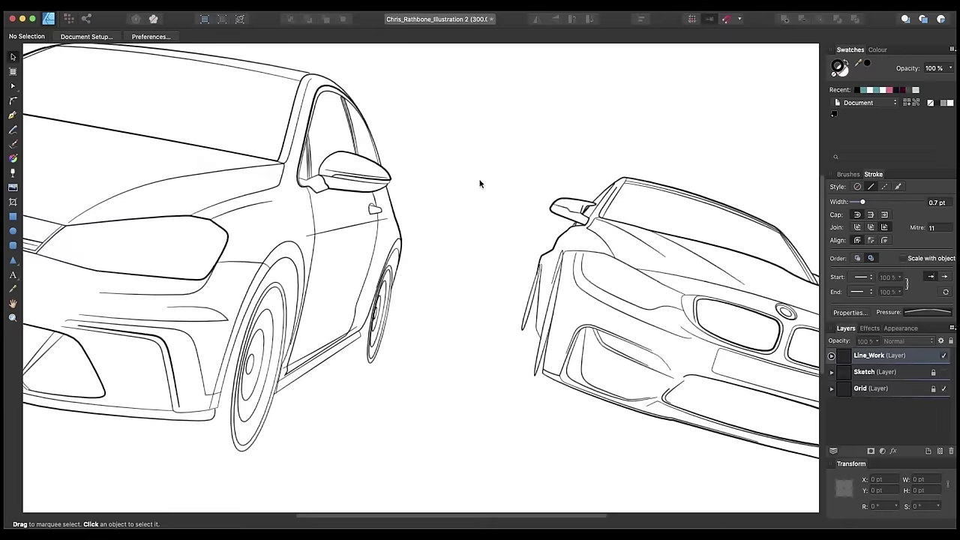
drag(430, 223, 521, 278)
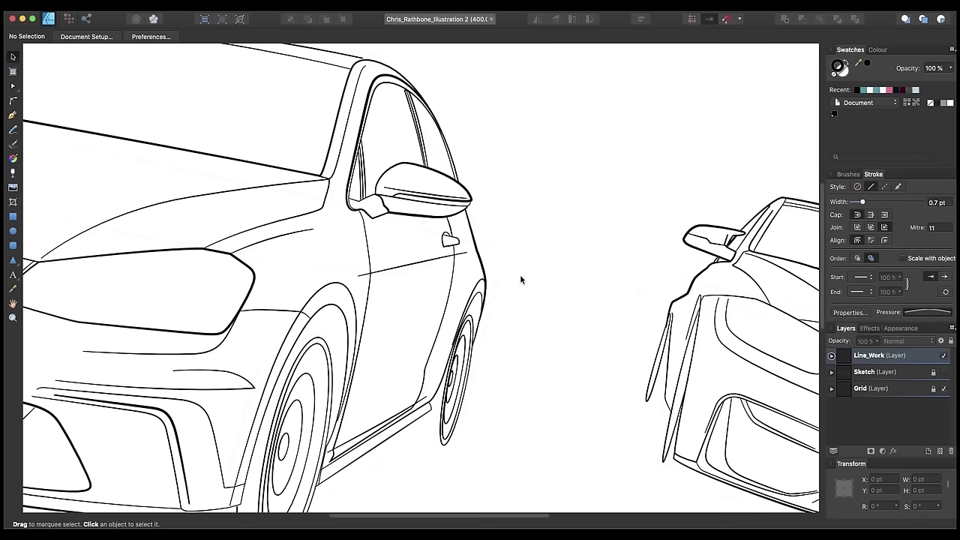
scroll(610, 353, left, 3)
scroll(611, 353, down, 1)
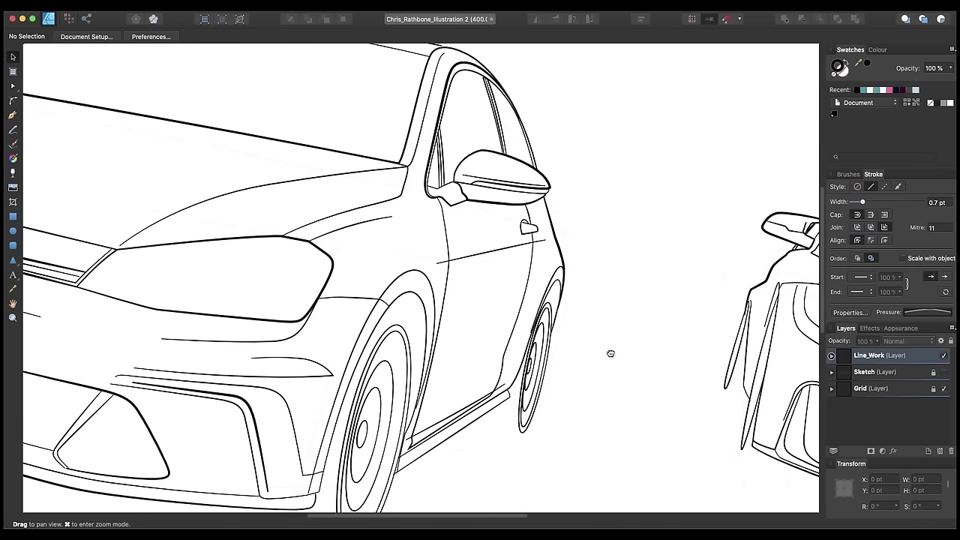
drag(610, 354, 573, 316)
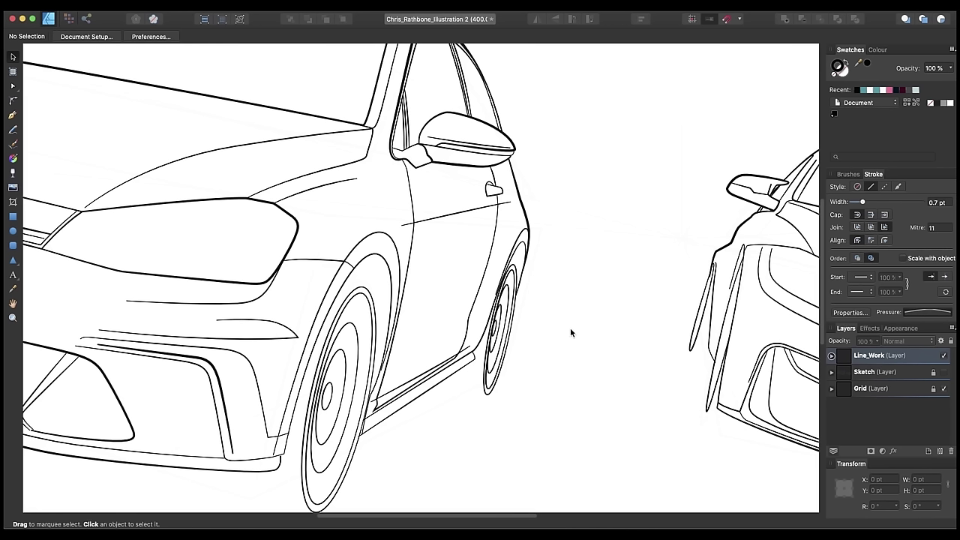
key(super+minus)
Lock the Line_Work layer and add a new layer named Inking above it
click(915, 356)
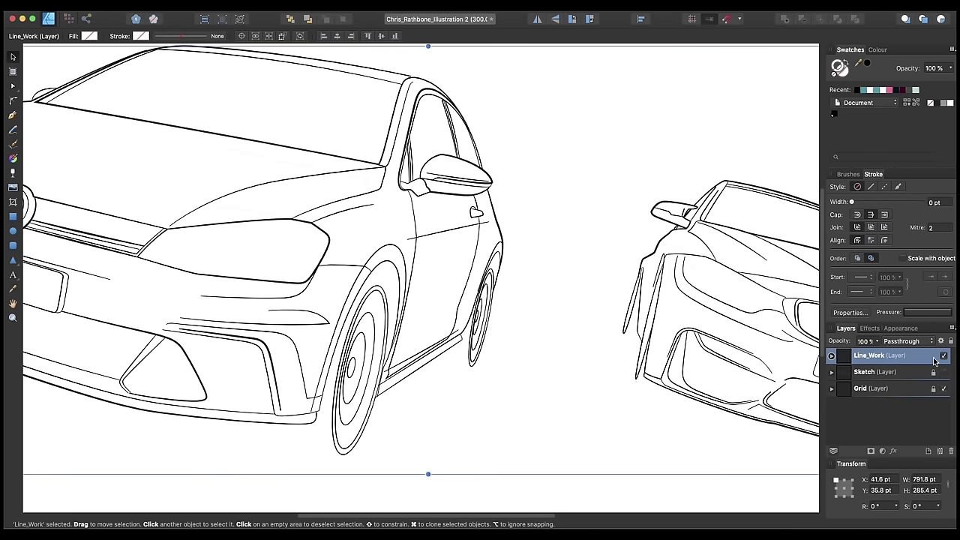
click(932, 356)
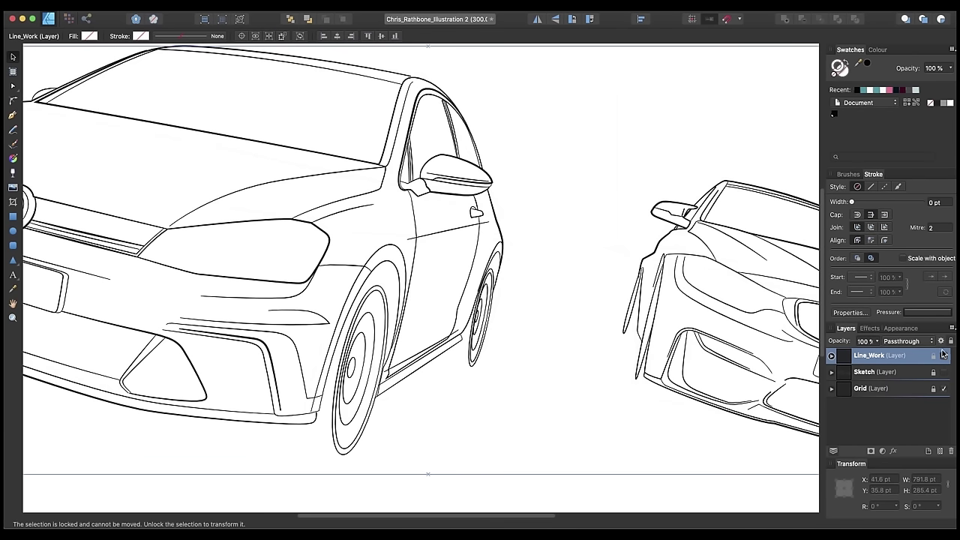
click(928, 452)
double_click(867, 357)
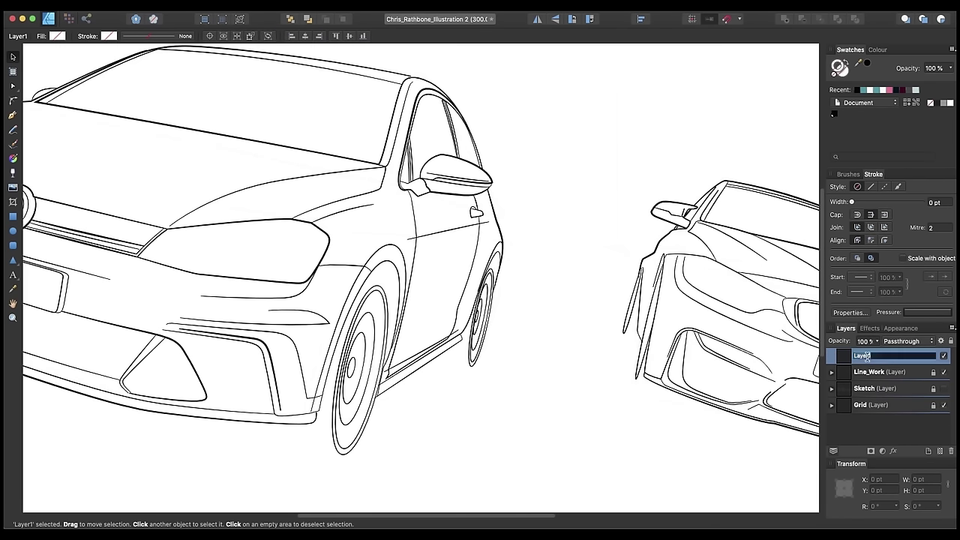
text(Inking)
click(476, 395)
Draw a closed Pen tool shape along the upper and outer edges of the hatchback's triangular bumper vent
drag(462, 389, 569, 367)
drag(396, 390, 477, 375)
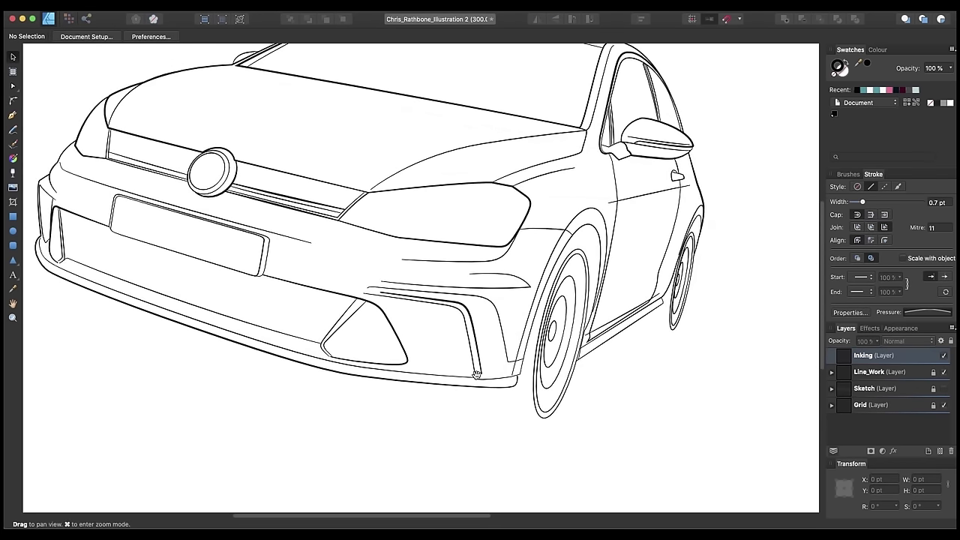
key(p)
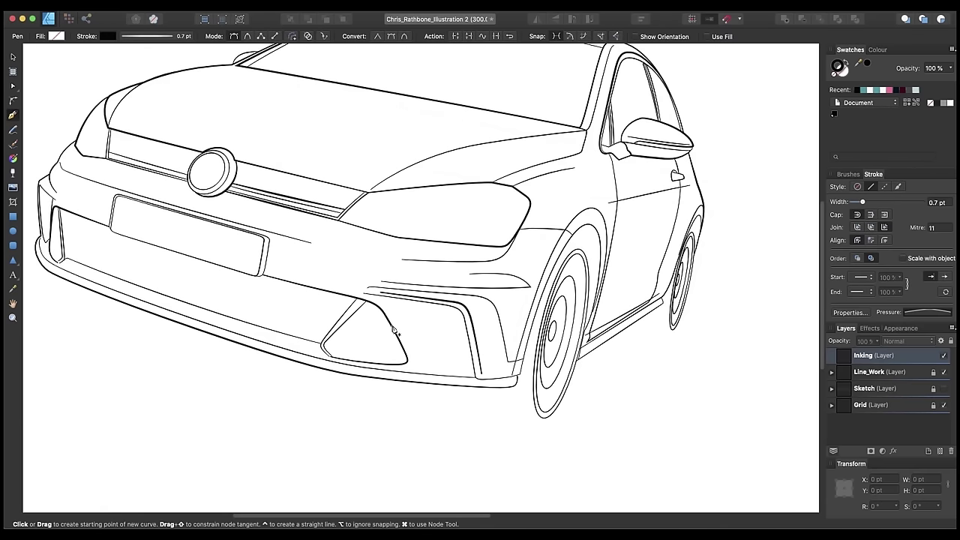
scroll(394, 330, up, 4)
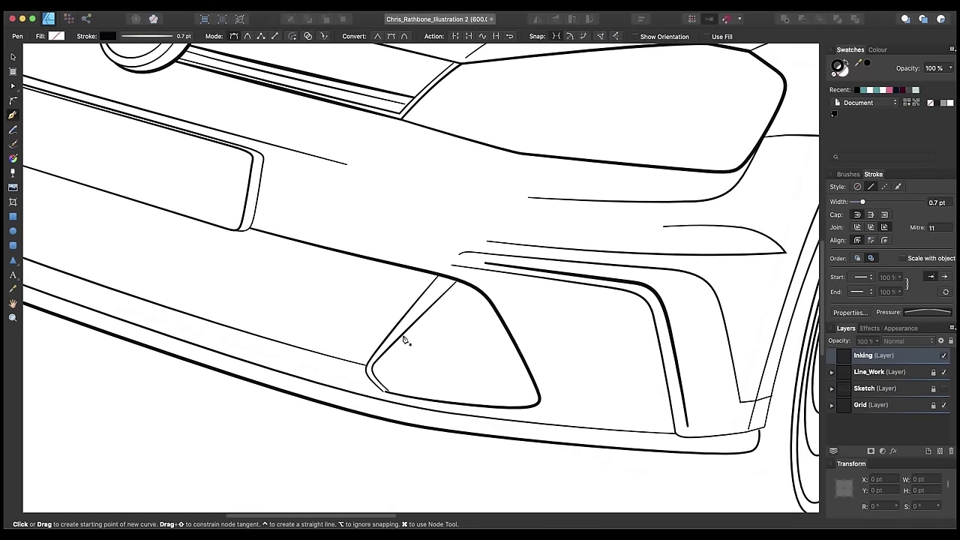
click(400, 339)
click(459, 281)
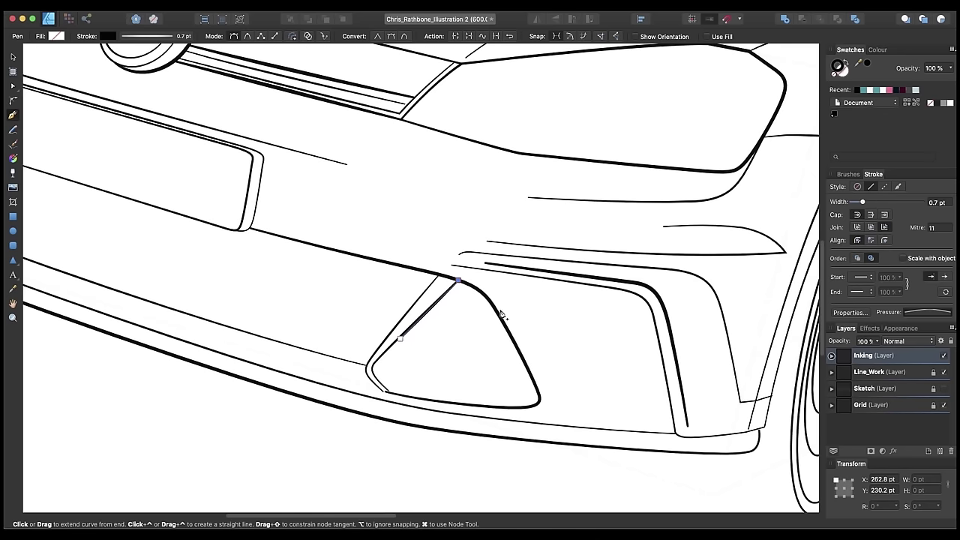
drag(493, 304, 506, 329)
click(542, 396)
drag(504, 409, 480, 384)
click(436, 323)
click(401, 338)
Give the triangular vent shape a solid black fill without stroke and fit its corner nodes to the vent outline
key(shift+x)
key(a)
drag(400, 339, 395, 342)
drag(459, 281, 455, 280)
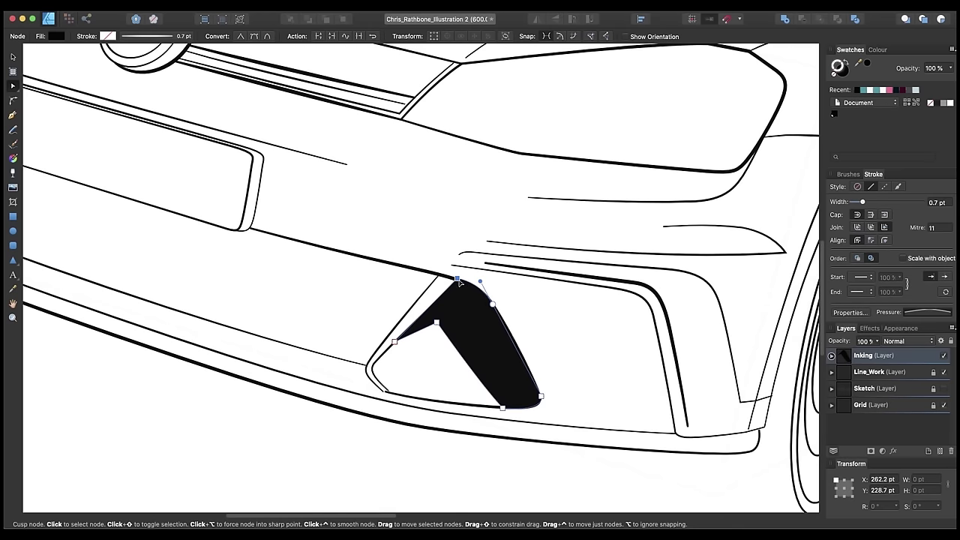
click(523, 303)
Draw a closed Pen tool shape along the inner edge of the hatchback's angular outer bumper vent
key(p)
click(470, 268)
drag(620, 289, 657, 333)
scroll(652, 375, down, 3)
scroll(653, 375, right, 1)
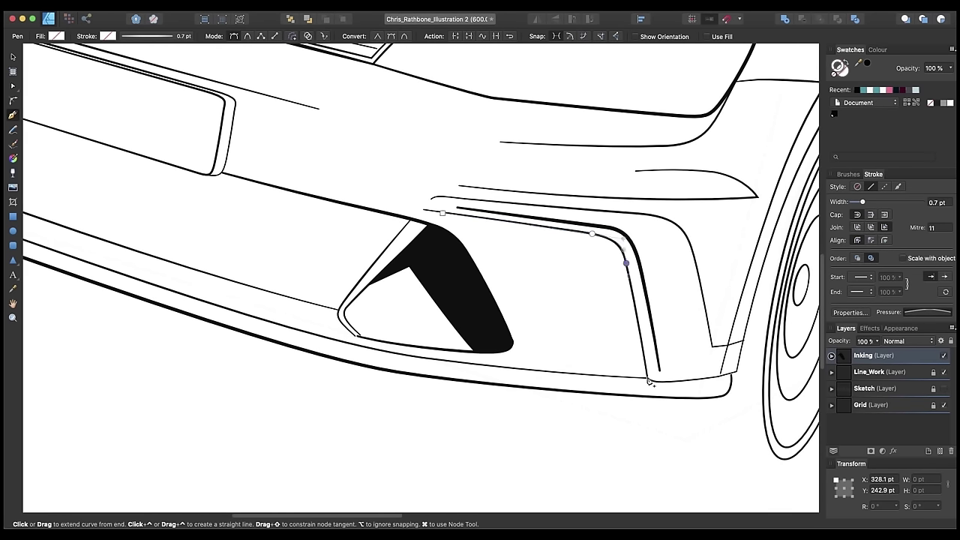
click(650, 378)
drag(574, 373, 625, 368)
drag(592, 263, 589, 253)
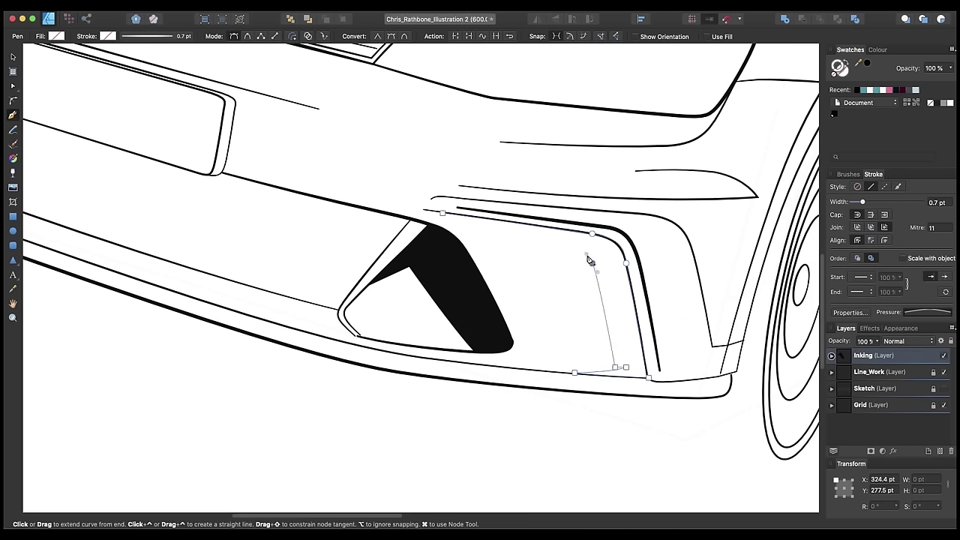
click(448, 214)
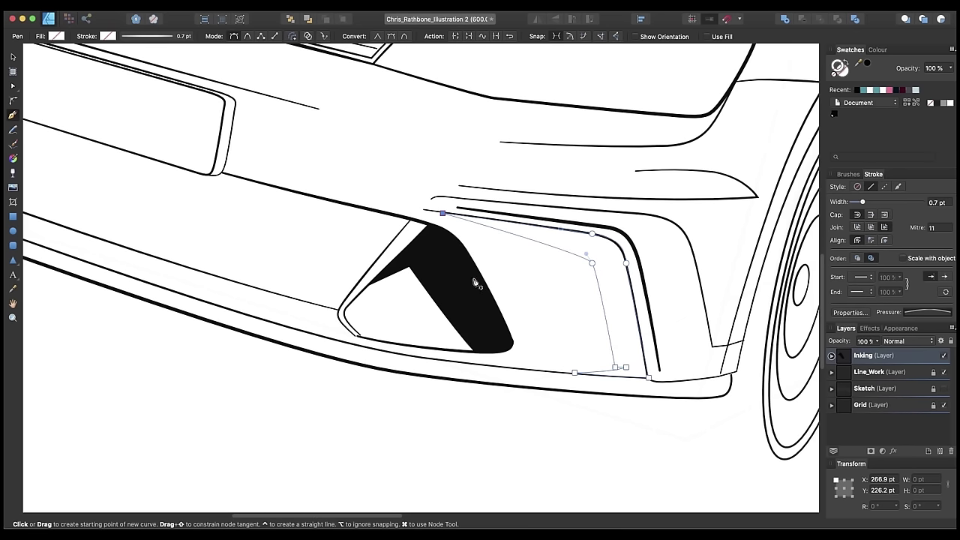
Fill the outer vent shape with the document's black swatch and align its pointed corner node with the line work
click(835, 115)
key(v)
click(722, 248)
key(a)
click(631, 283)
drag(443, 215, 440, 212)
click(719, 174)
Try to deepen the document's black swatch by raising its K value to 100
double_click(834, 116)
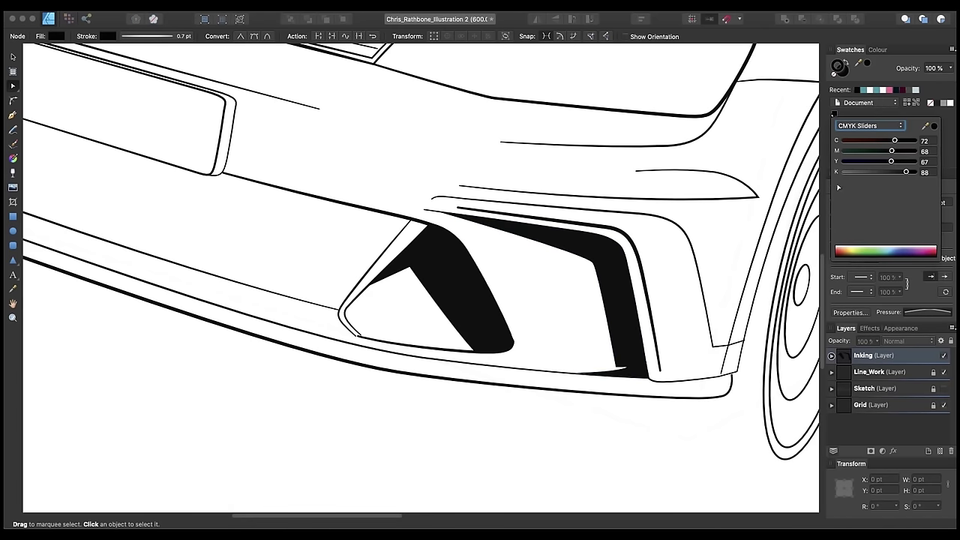
mouse_move(904, 172)
mouse_down()
mouse_move(821, 168)
mouse_move(950, 182)
mouse_up()
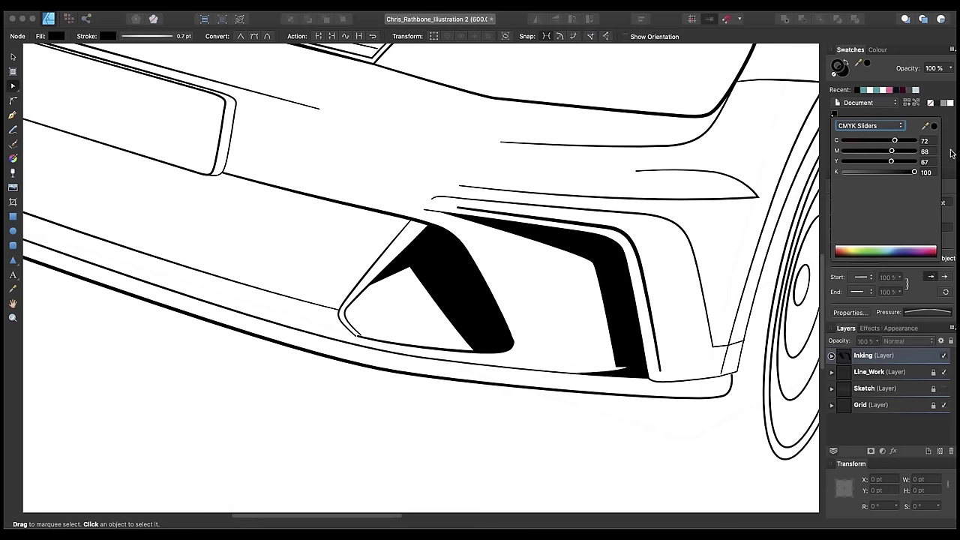
key(super+z)
click(599, 173)
Start a Pen tool outline for the ground shadow at the rear wheel arch and trace around the rear tyre
key(super+minus)
key(super+minus)
key(super+minus)
key(super+minus)
drag(528, 247, 504, 272)
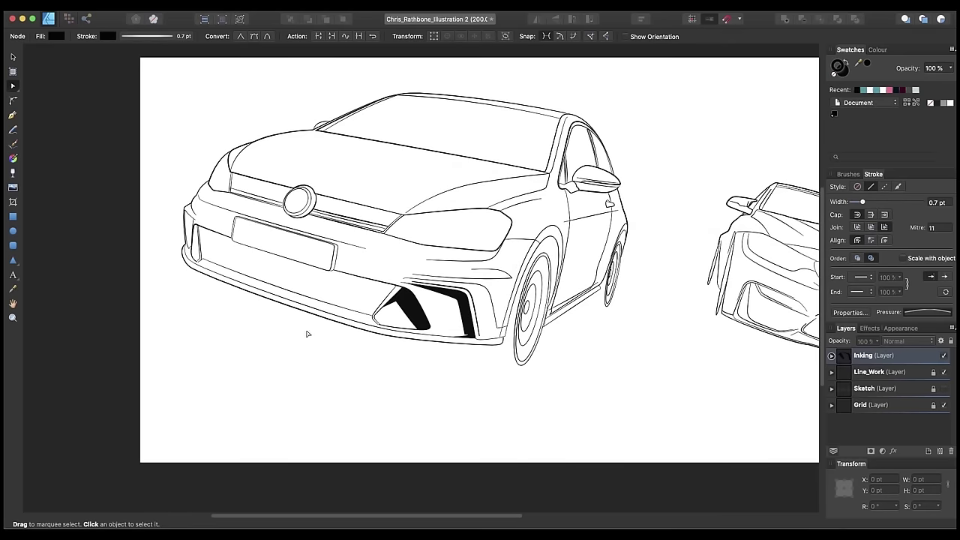
key(p)
scroll(590, 247, up, 8)
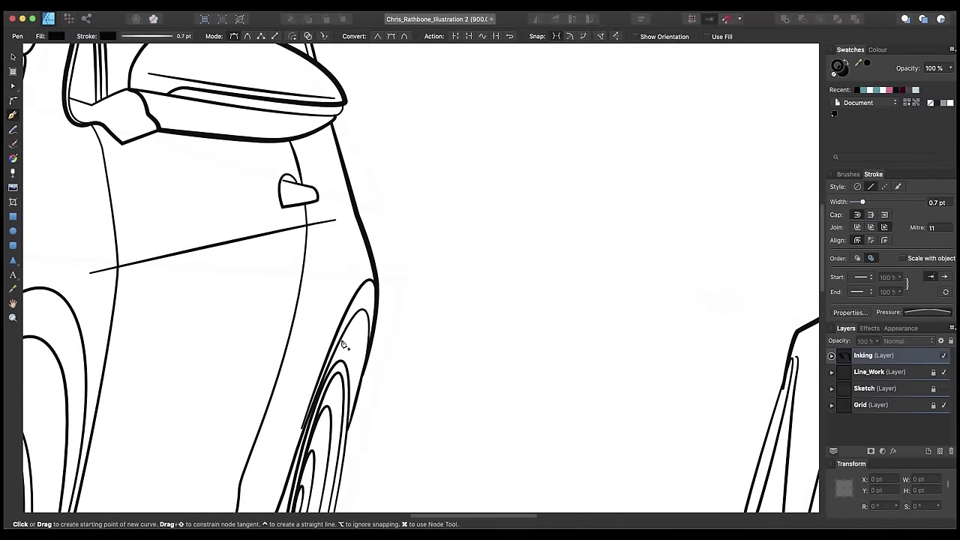
drag(373, 336, 369, 366)
key(space)
drag(350, 437, 405, 409)
key(space)
drag(408, 470, 493, 288)
drag(440, 344, 422, 351)
click(342, 344)
Extend the shadow outline under the hatchback's sill to the front tyre and around the base of that tyre
key(space)
drag(172, 469, 430, 355)
click(394, 383)
key(space)
drag(350, 465, 522, 282)
drag(491, 311, 455, 319)
click(350, 303)
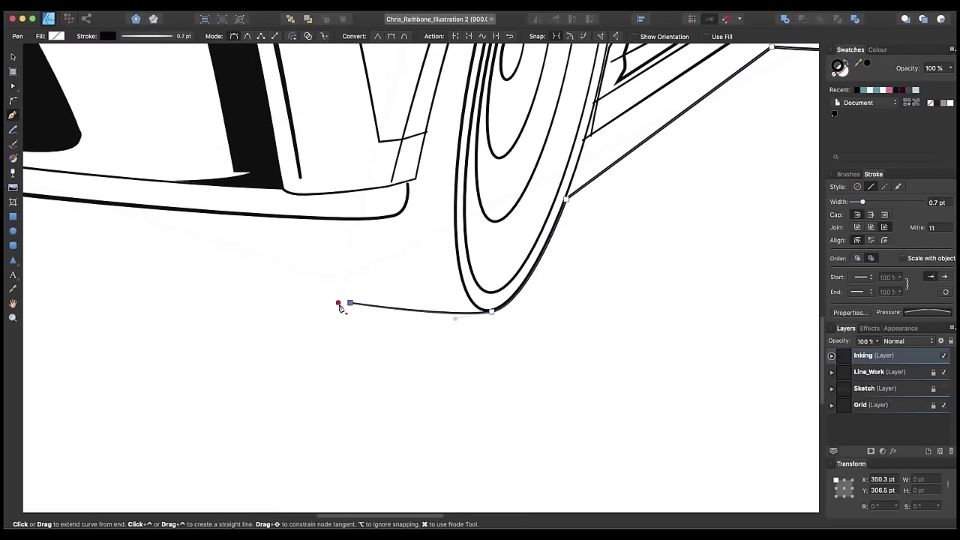
Continue the shadow outline across the ground beneath the hatchback's front bumper and back up to the bumper's far corner
key(space)
drag(150, 480, 493, 307)
scroll(492, 306, down, 6)
drag(431, 320, 344, 332)
key(space)
drag(177, 245, 264, 290)
drag(222, 316, 132, 279)
drag(140, 215, 155, 187)
drag(176, 186, 198, 188)
click(216, 165)
Trace the shadow outline along the lower edge of the hatchback's front bumper back towards the front wheel
scroll(310, 225, up, 4)
key(space)
drag(48, 96, 317, 296)
click(362, 309)
drag(372, 381, 389, 401)
key(space)
drag(529, 454, 300, 344)
drag(308, 348, 456, 402)
drag(735, 468, 249, 360)
drag(407, 413, 554, 438)
drag(704, 444, 474, 440)
drag(512, 437, 553, 438)
click(532, 410)
click(538, 406)
Curve the shadow outline around the inside of the front wheel arch and adjust the arch curve's handles
key(space)
drag(593, 225, 369, 331)
drag(395, 265, 507, 165)
drag(497, 312, 486, 402)
key(a)
click(395, 265)
drag(447, 172, 440, 173)
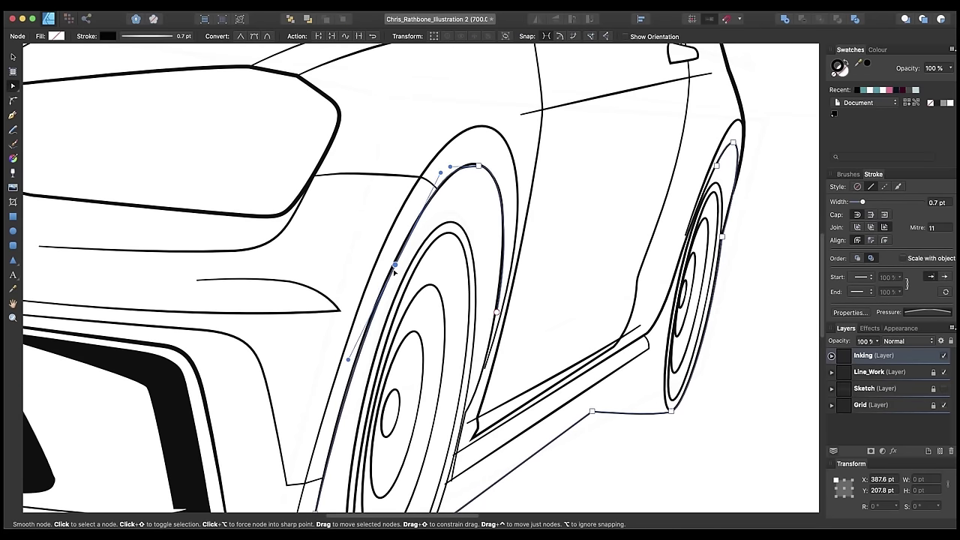
Trace the shadow outline along the hatchback's side sill to the rear wheel arch and close the shape
key(p)
scroll(679, 246, down, 5)
click(678, 240)
click(673, 227)
click(678, 222)
scroll(677, 231, up, 5)
drag(595, 282, 609, 240)
click(626, 207)
Swap the shadow shape's stroke and fill to make it solid black, and nudge its curve into place
key(shift+x)
key(a)
drag(555, 196, 558, 195)
Draw a Pen tool shape around the hatchback's lower grille, starting at the inner corner beside the triangular vent
drag(90, 450, 548, 282)
key(p)
drag(467, 300, 640, 402)
click(642, 300)
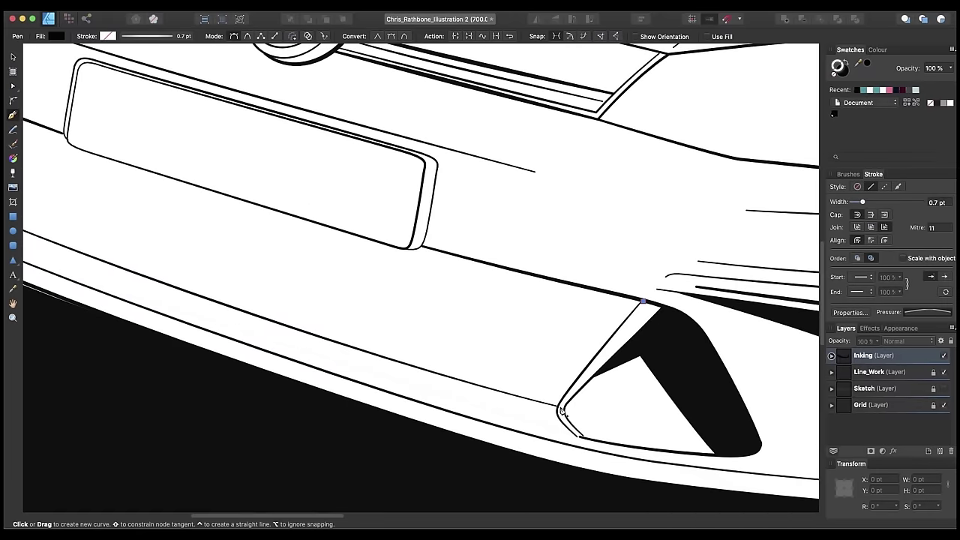
click(559, 406)
drag(243, 313, 541, 393)
click(257, 290)
drag(248, 172, 246, 140)
click(248, 171)
click(363, 215)
drag(379, 228, 391, 232)
drag(592, 300, 393, 270)
drag(434, 278, 499, 299)
click(523, 297)
click(742, 351)
Fill the lower grille shape with the document's black swatch
key(a)
click(834, 114)
key(v)
key(a)
click(414, 349)
Reposition the shadow shape's nodes along the hatchback's front bumper to follow the line work
drag(147, 351, 417, 341)
click(565, 399)
key(c)
key(a)
drag(753, 474, 462, 389)
drag(275, 314, 251, 302)
drag(396, 357, 407, 360)
drag(758, 460, 338, 387)
In outline view, unlock the Line_Work layer and select the outer curves of the hatchback's front and rear wheels
key(v)
drag(807, 180, 491, 260)
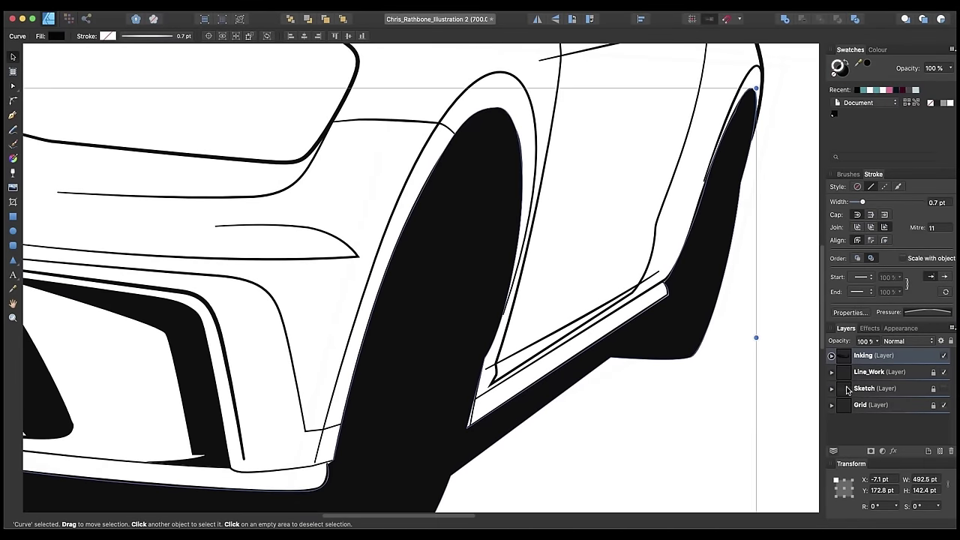
key(super+y)
click(933, 372)
click(468, 180)
shift+click(736, 140)
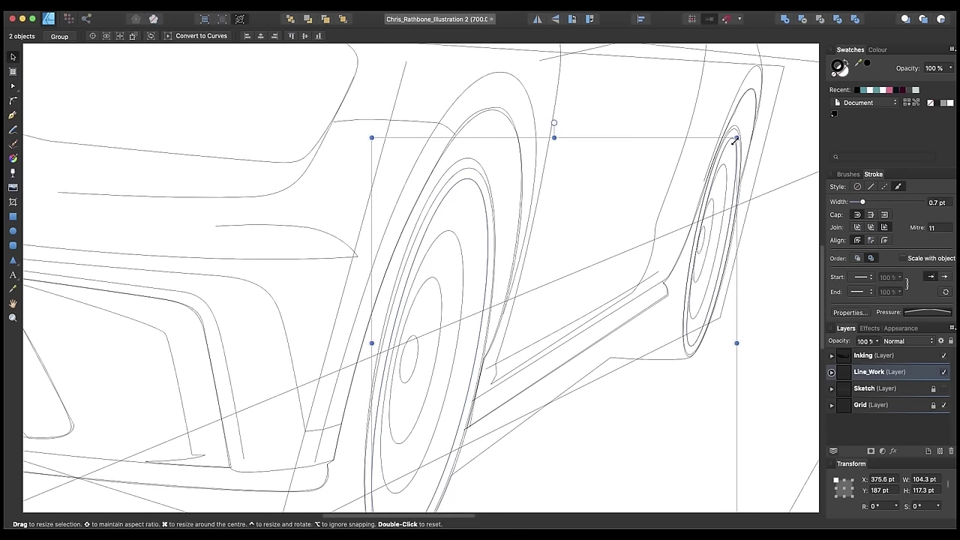
Return to the normal view, relock the Line_Work layer and make Inking the active layer
click(934, 375)
key(super+y)
click(925, 356)
click(933, 373)
click(951, 340)
click(915, 356)
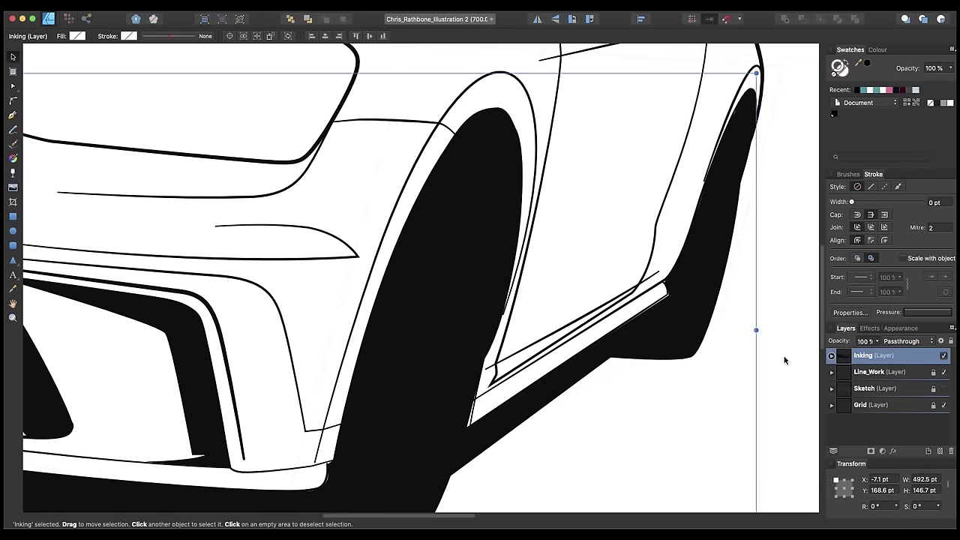
Paste the wheel curves into the Inking layer and cut them out of the black shadow shape with a Boolean operation
key(super+v)
shift+click(507, 251)
click(837, 19)
key(super+d)
Examine the inked grilles, vents, wheel arches and ground shadows on both cars
key(super+minus)
key(super+minus)
key(super+minus)
key(super+minus)
drag(478, 209, 621, 357)
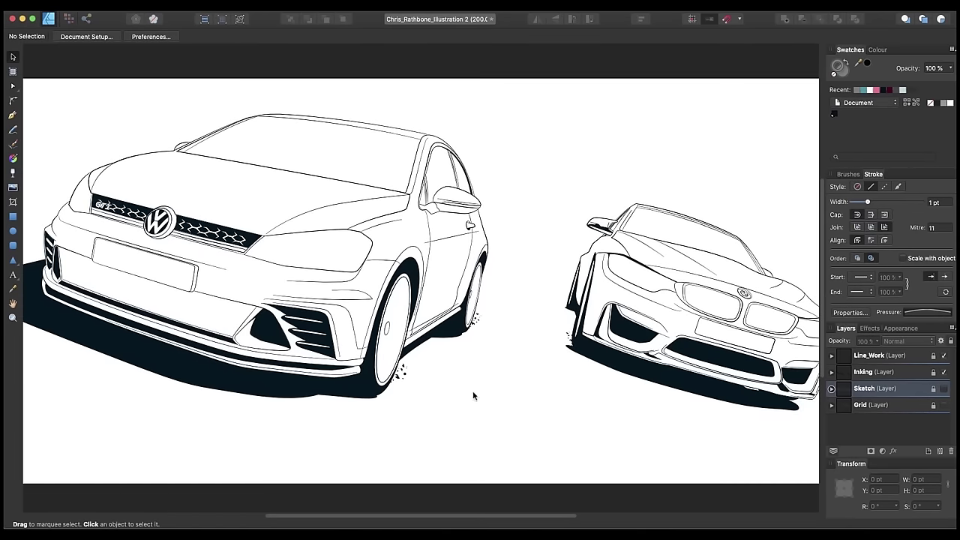
drag(449, 401, 469, 397)
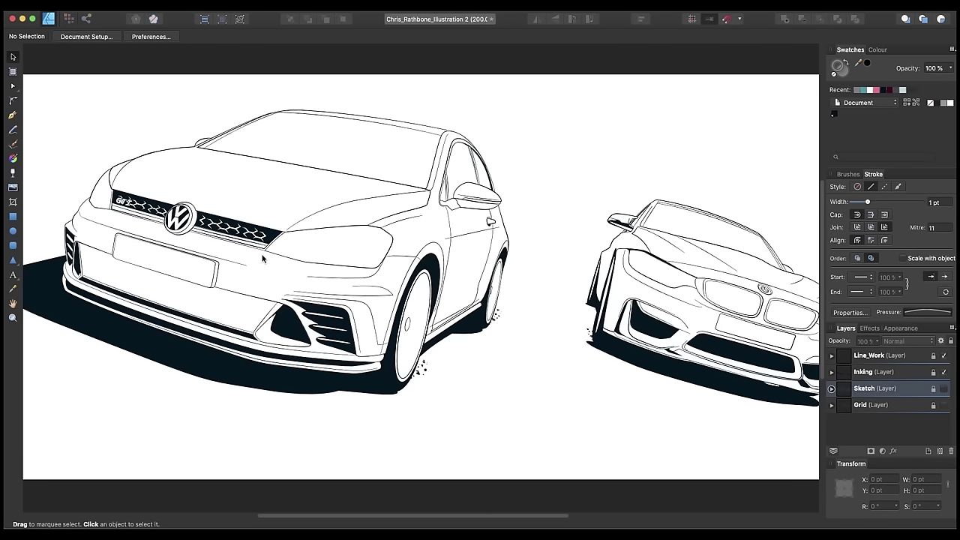
scroll(503, 302, right, 3)
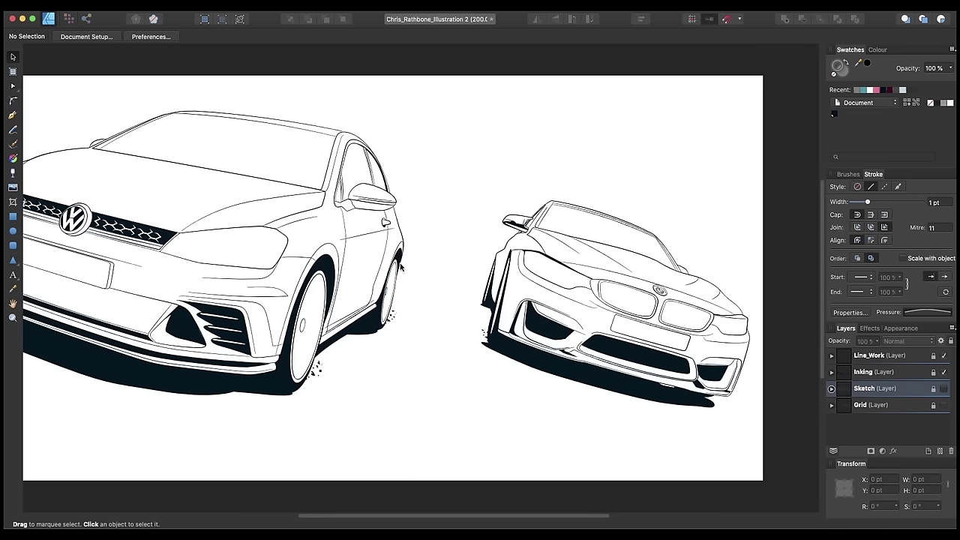
scroll(400, 266, up, 5)
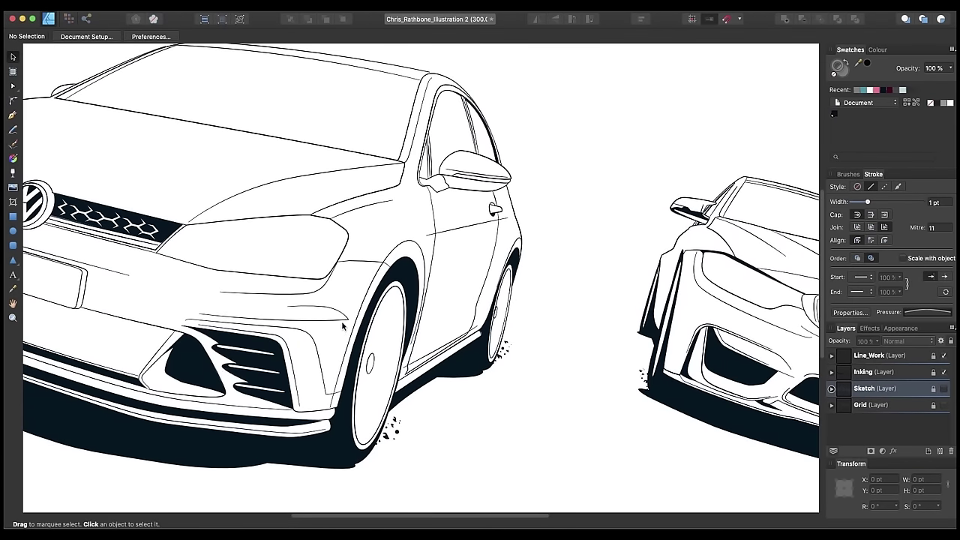
scroll(441, 403, left, 2)
scroll(440, 404, down, 1)
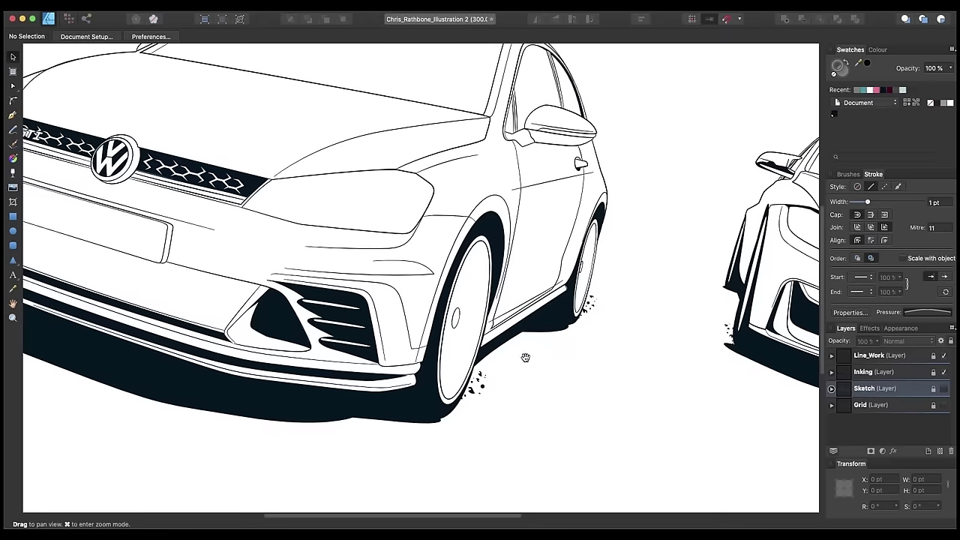
Add a new layer directly above the Sketch layer and name it Colour
scroll(467, 401, up, 2)
scroll(467, 401, right, 3)
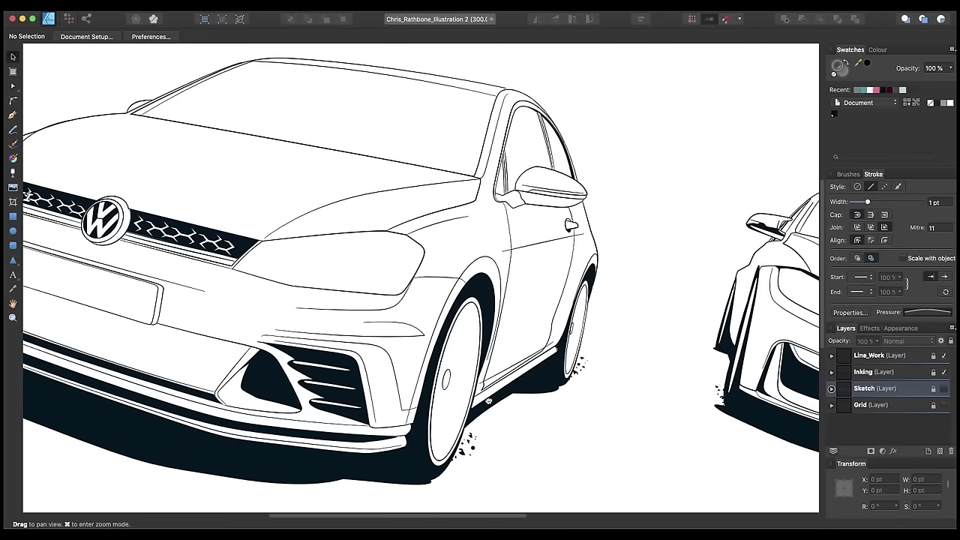
click(892, 392)
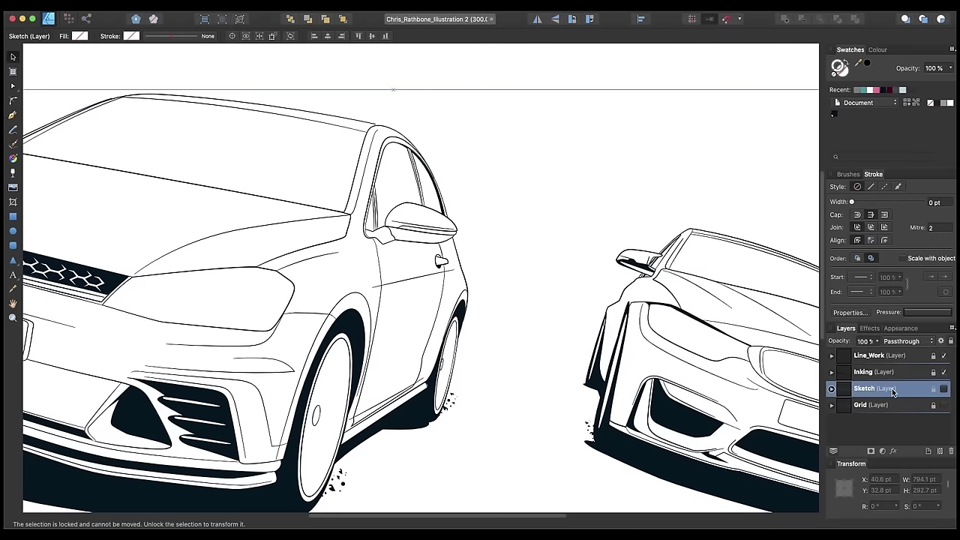
click(929, 450)
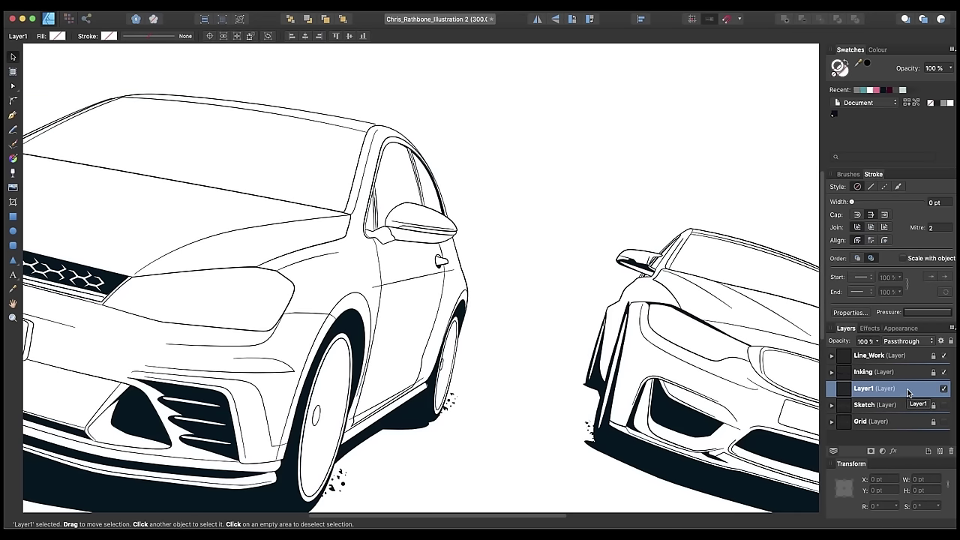
double_click(865, 389)
text(C)
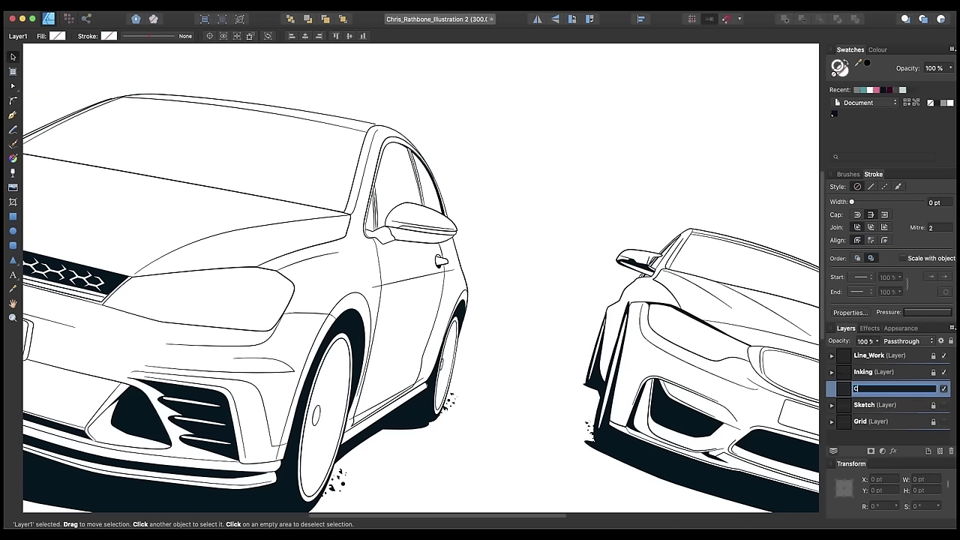
text(olour)
key(Return)
click(901, 395)
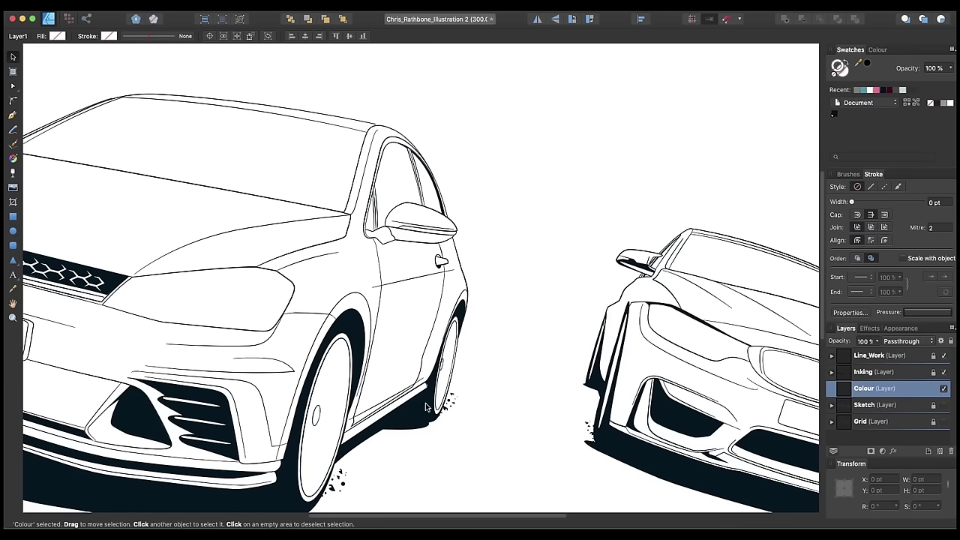
Set the stroke to the document's black swatch and add a global grey with C 0, M 0, Y 0, K 63
click(834, 114)
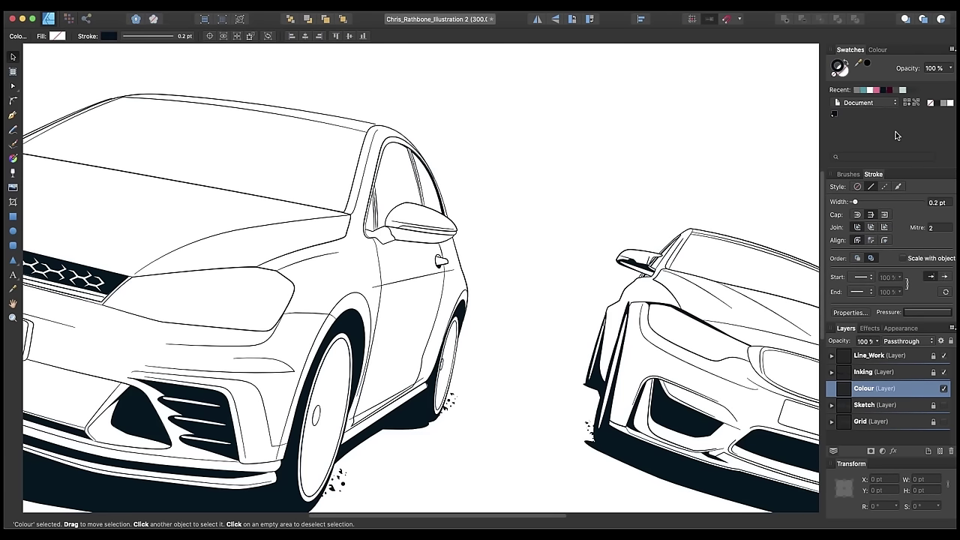
click(952, 49)
drag(497, 229, 415, 239)
drag(493, 251, 415, 249)
click(487, 260)
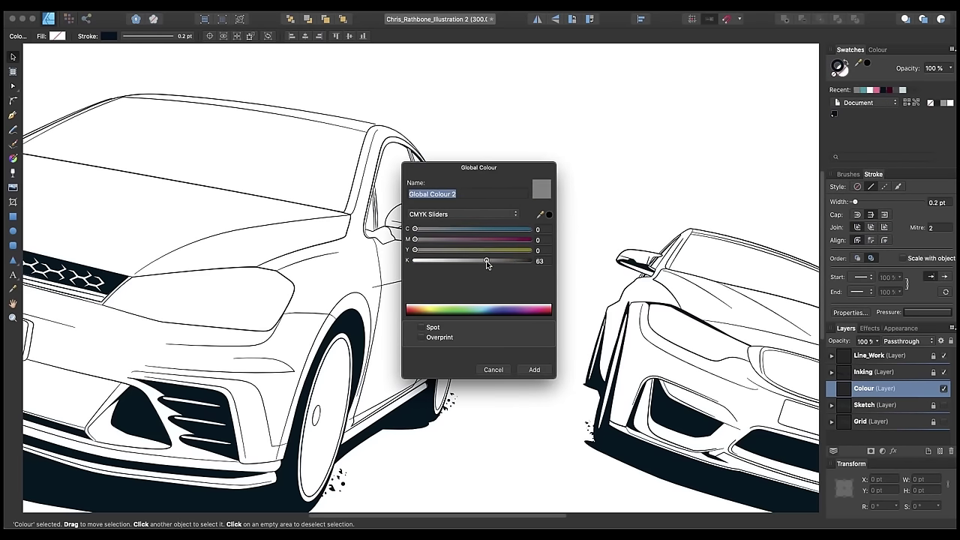
click(534, 370)
With the Pen tool, trace the hatchback's outer edge from below the door mirror down to the rear wheel
key(p)
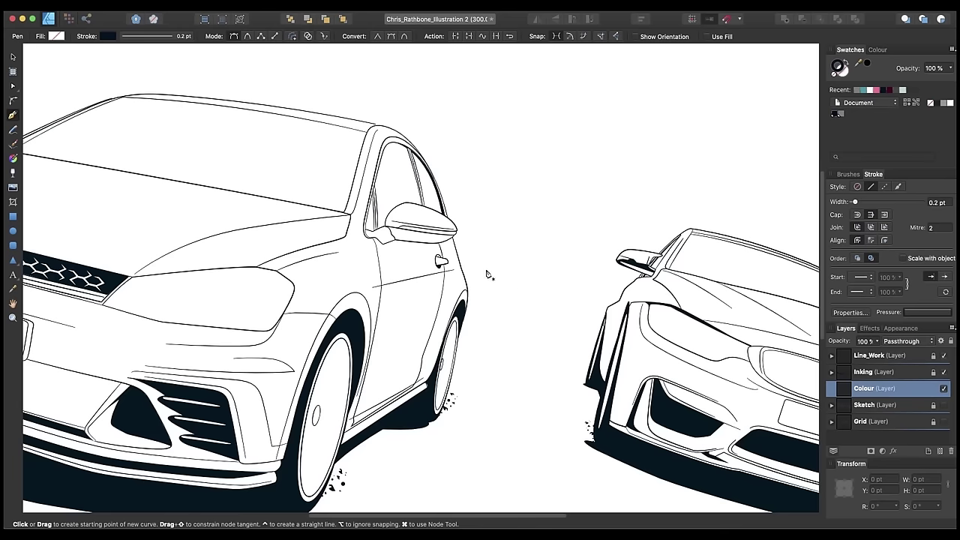
scroll(486, 274, up, 6)
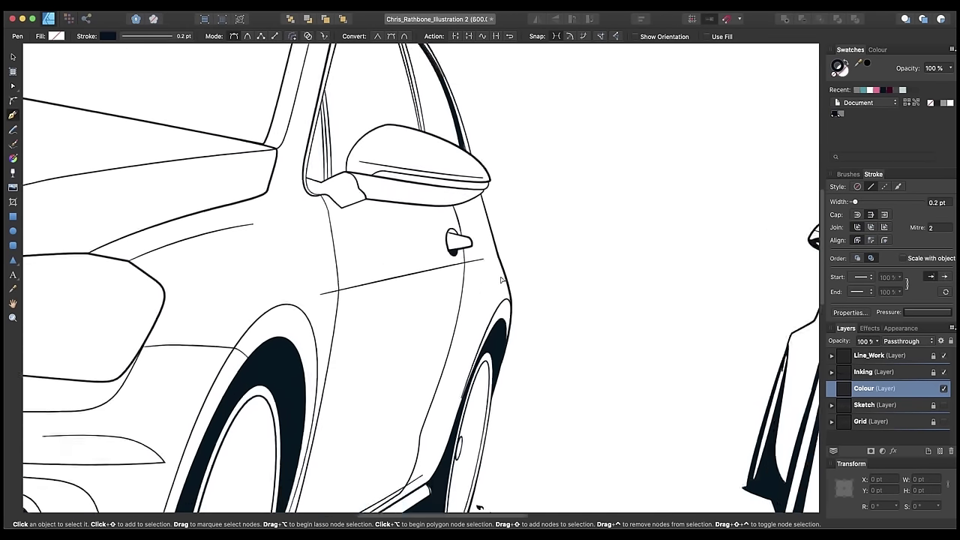
click(480, 239)
click(516, 371)
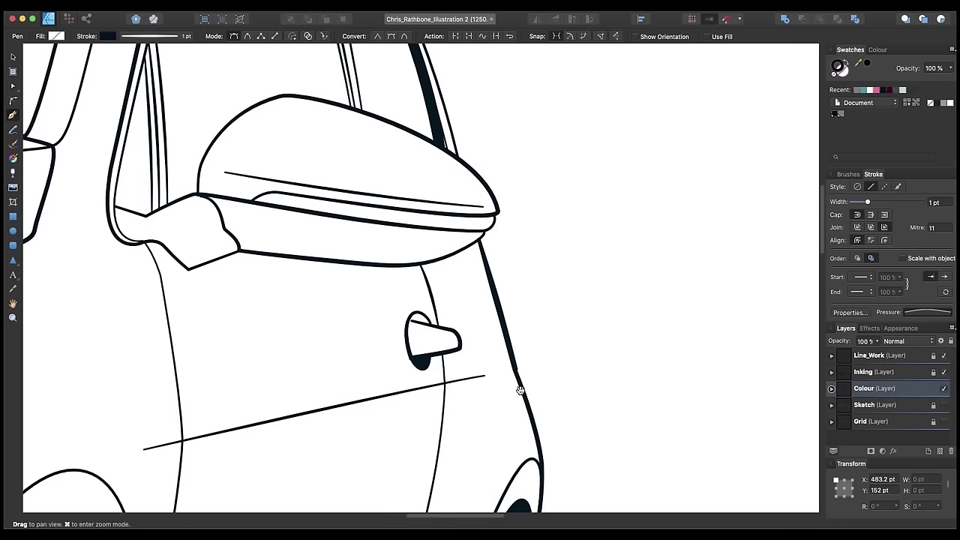
scroll(553, 347, down, 5)
click(540, 348)
scroll(542, 385, down, 6)
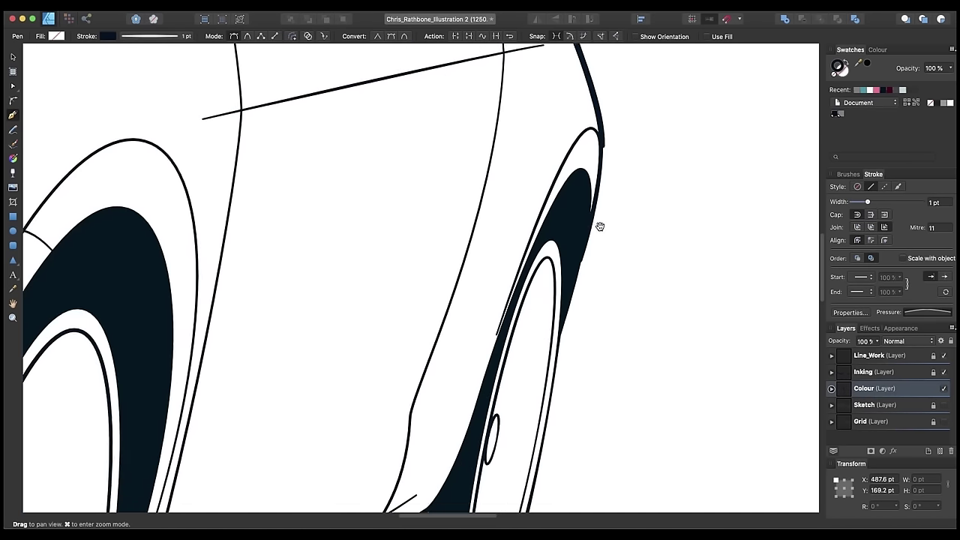
drag(562, 334, 547, 368)
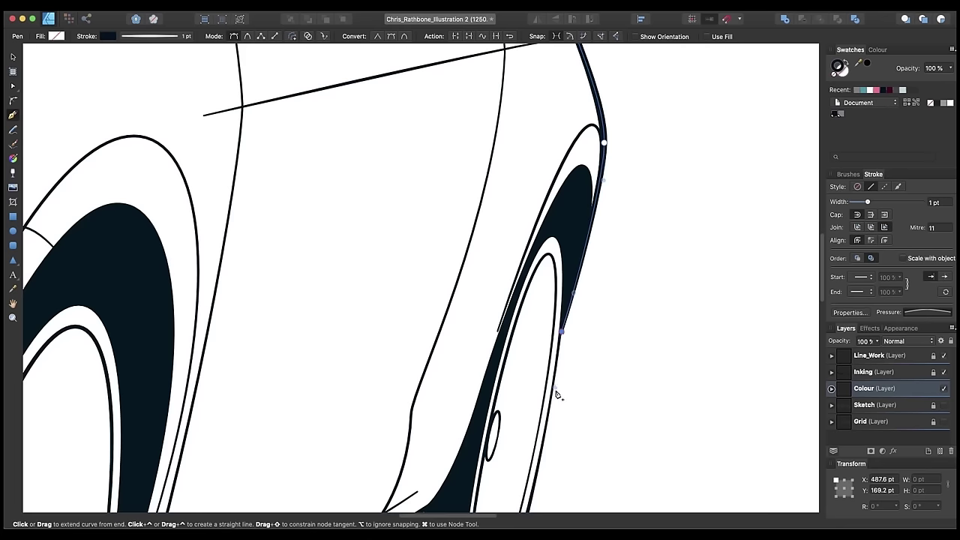
Extend the curve around the bottom of the rear wheel, along the sill and down the front wheel's outer edge
key(space)
drag(565, 436, 613, 200)
click(515, 418)
drag(473, 440, 472, 441)
click(314, 430)
key(space)
drag(320, 414, 668, 165)
drag(458, 328, 575, 148)
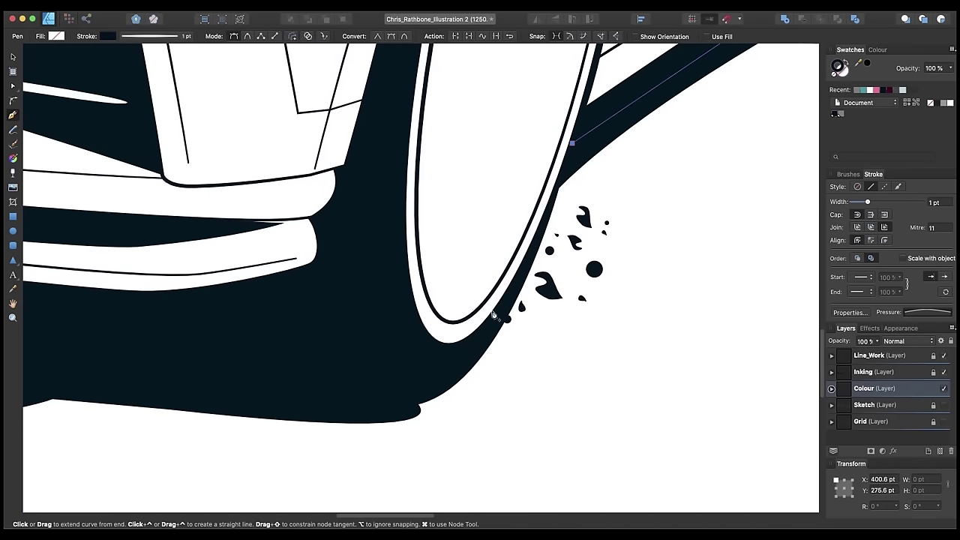
click(478, 343)
Extend the curve beneath the front wheel and bumper through the ground shadow to the bumper's far corner
key(space)
drag(297, 381, 605, 372)
drag(360, 346, 257, 334)
key(super+minus)
key(super+minus)
key(space)
drag(196, 114, 461, 229)
drag(196, 350, 383, 404)
scroll(383, 405, left, 15)
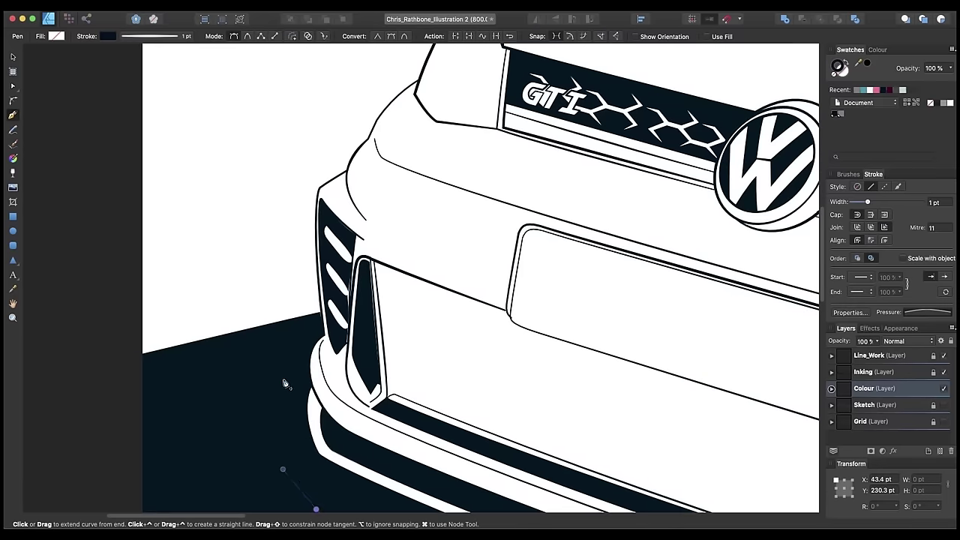
Continue the curve up the bumper's far side, past the side vent, to the lower corner of the far headlight
drag(282, 376, 297, 336)
click(322, 319)
key(space)
drag(313, 263, 307, 311)
drag(315, 235, 330, 233)
click(339, 219)
key(space)
mouse_move(355, 194)
mouse_down()
mouse_move(322, 263)
mouse_move(342, 240)
mouse_move(332, 225)
mouse_move(391, 190)
mouse_up()
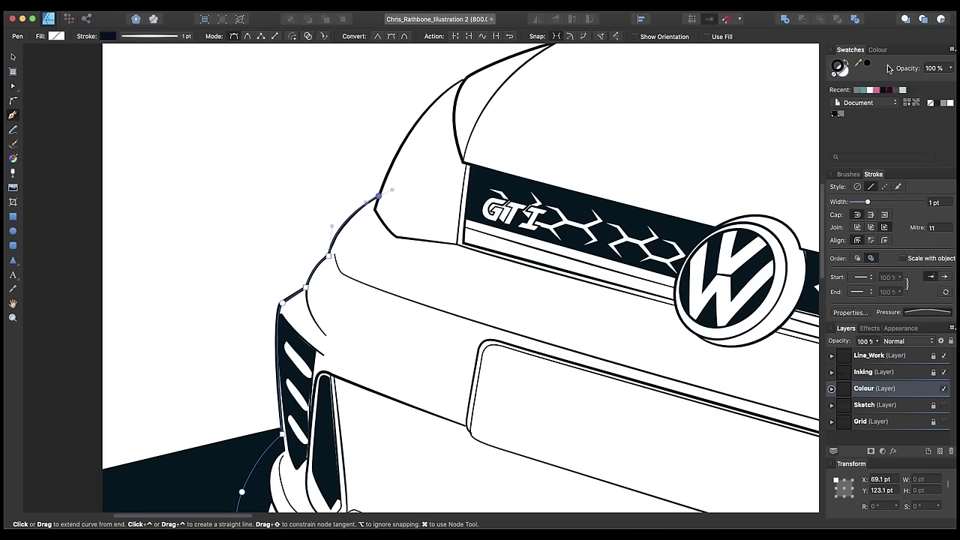
Fill the traced body shape with the global grey, leave it without a stroke and deselect it
click(840, 114)
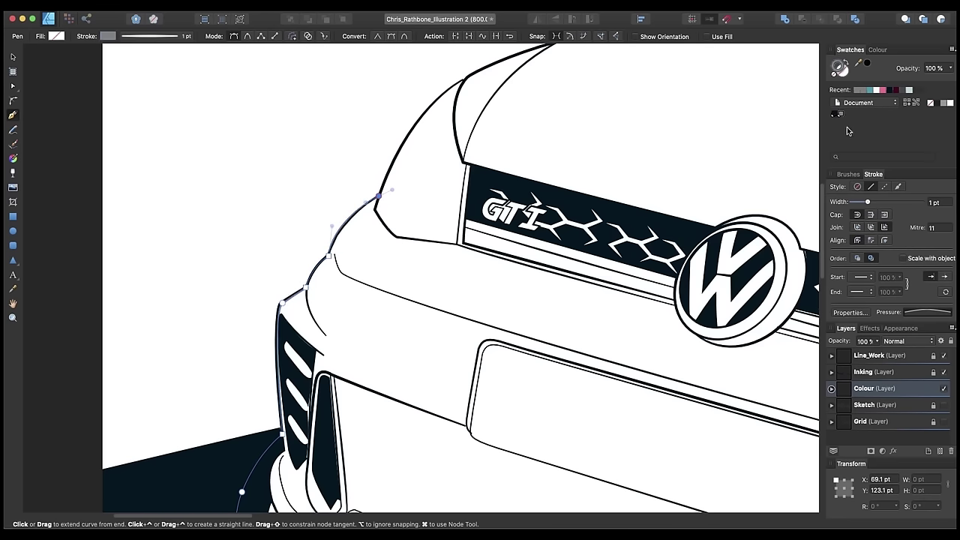
key(shift+x)
key(v)
click(332, 197)
drag(772, 283, 210, 291)
key(super+minus)
key(super+minus)
key(super+minus)
drag(664, 293, 414, 253)
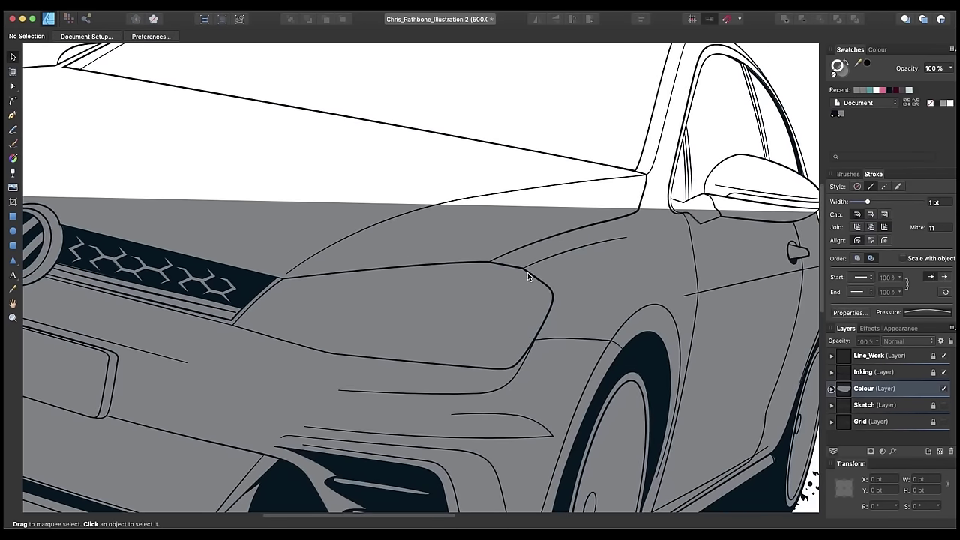
scroll(527, 272, down, 3)
Try moving the Colour layer above Line_Work in the layer order and undo the move
drag(908, 387, 902, 355)
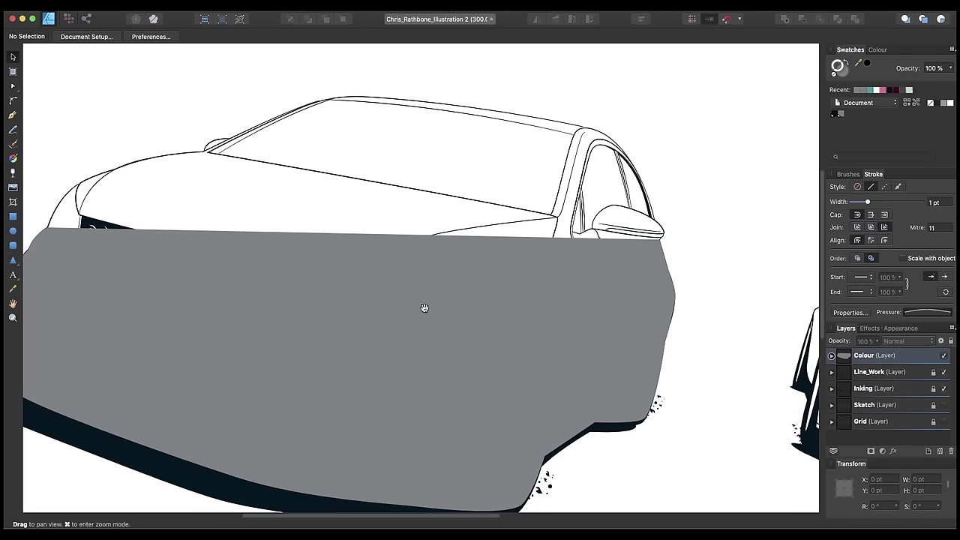
scroll(424, 306, left, 3)
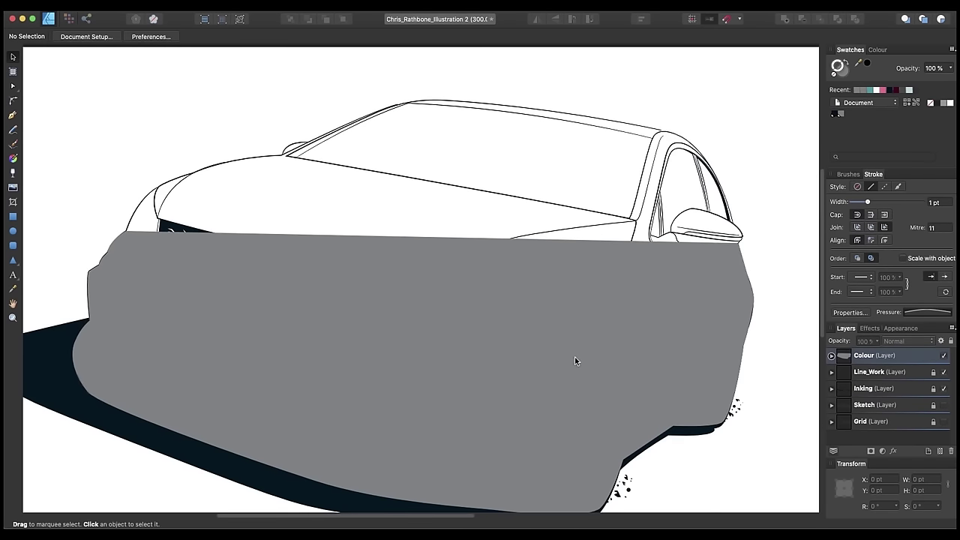
key(super+z)
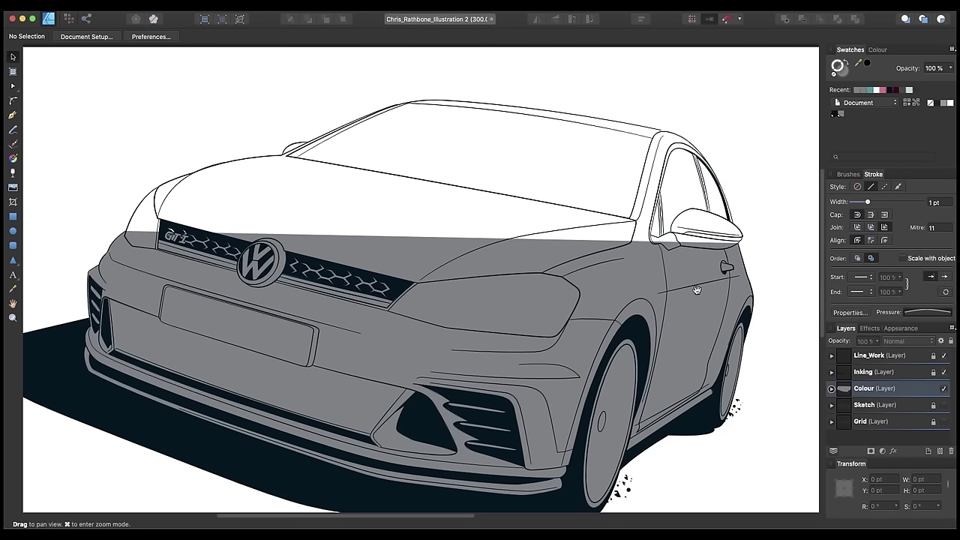
Examine the grey base shapes beneath both cars' line work and across the whole illustration
scroll(675, 300, right, 3)
click(632, 285)
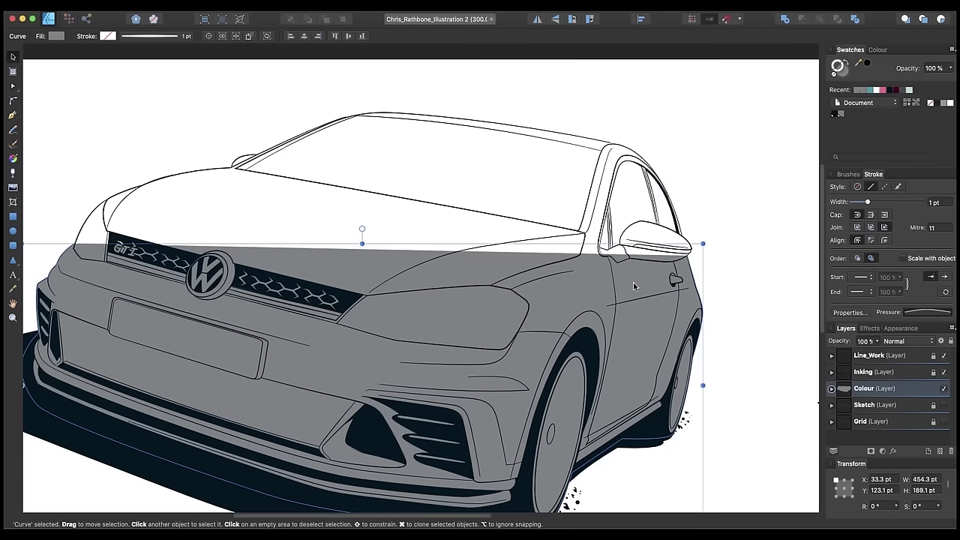
scroll(633, 282, down, 2)
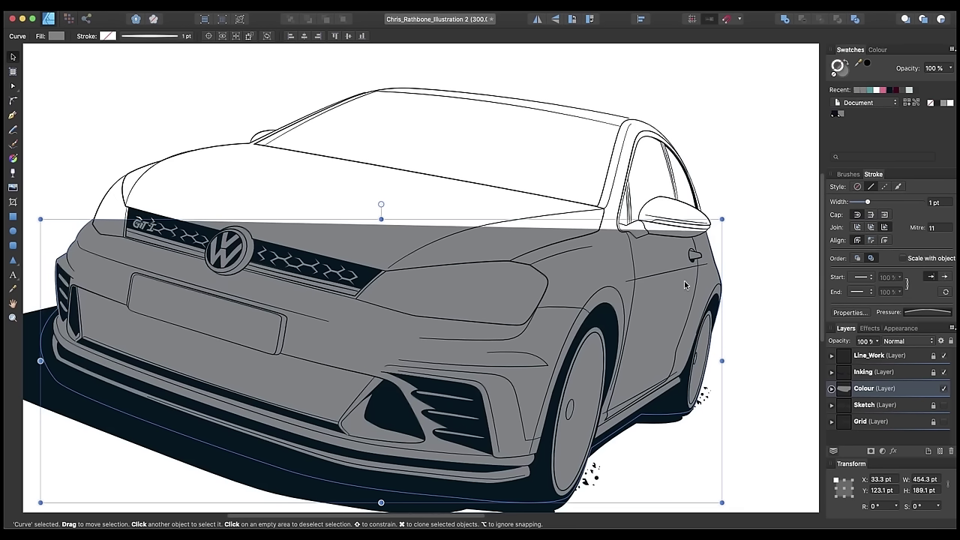
scroll(537, 222, right, 3)
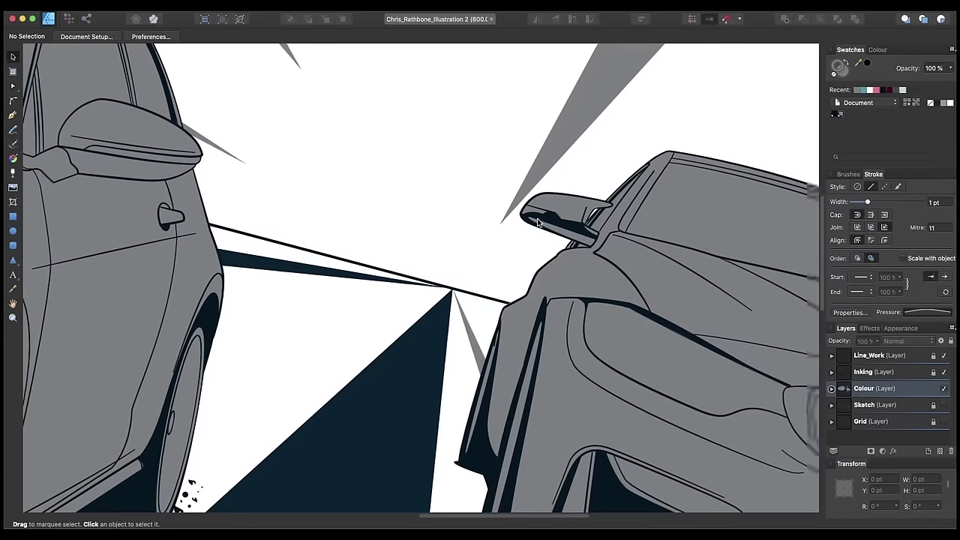
key(super+0)
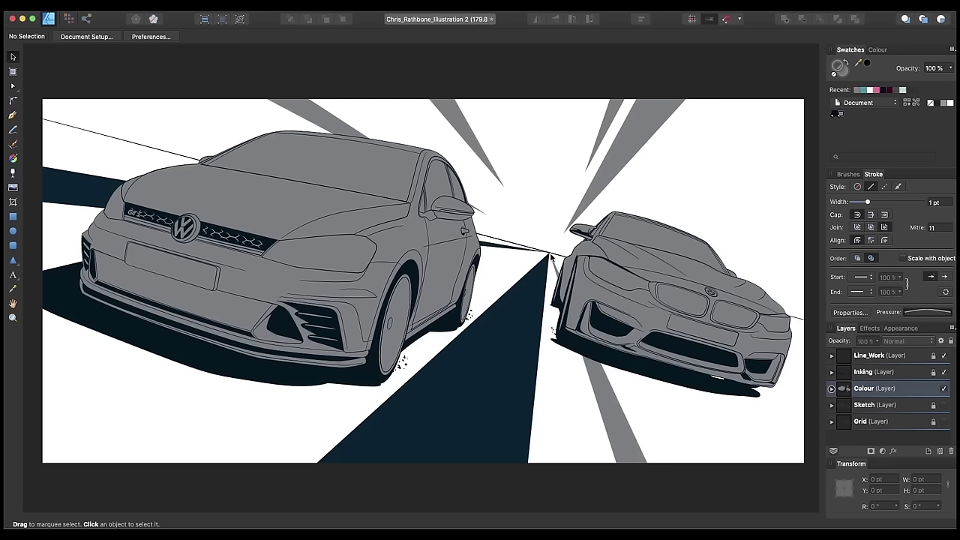
click(943, 421)
click(943, 422)
Lock the Colour layer and add a new layer named Shadows directly above it
click(930, 393)
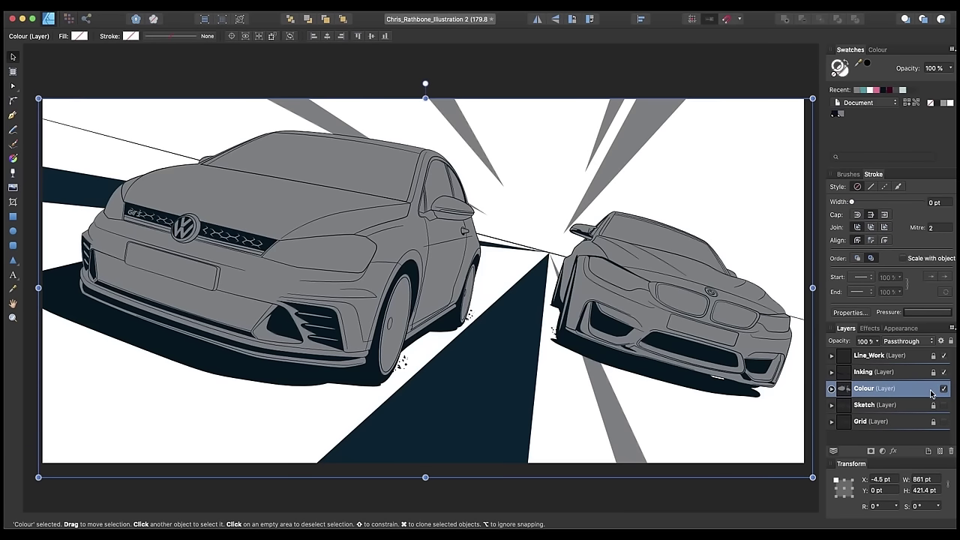
click(950, 342)
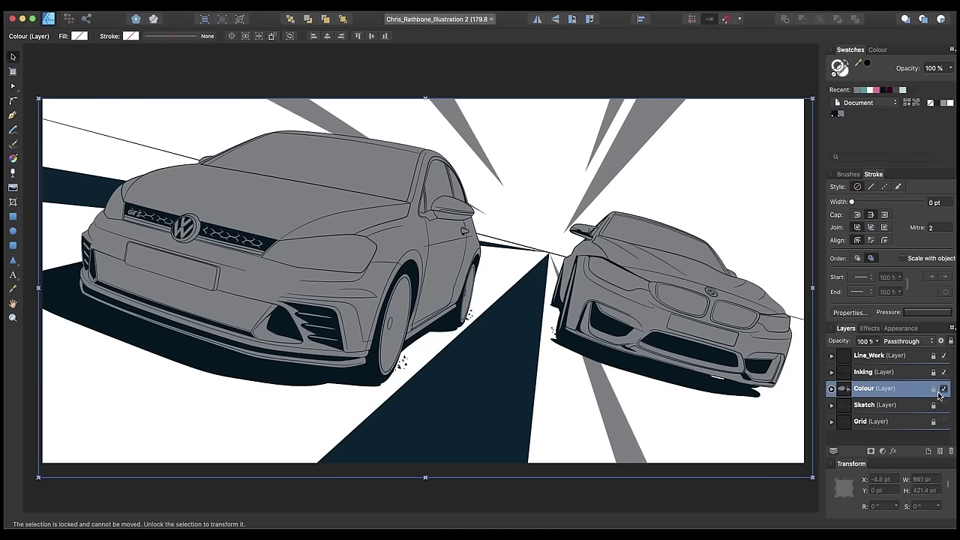
click(928, 452)
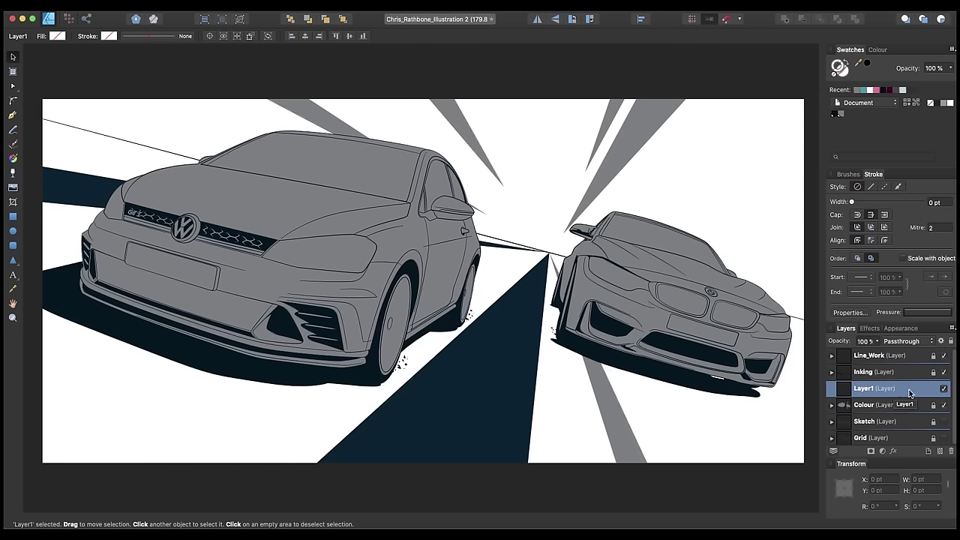
double_click(867, 390)
text(Sha)
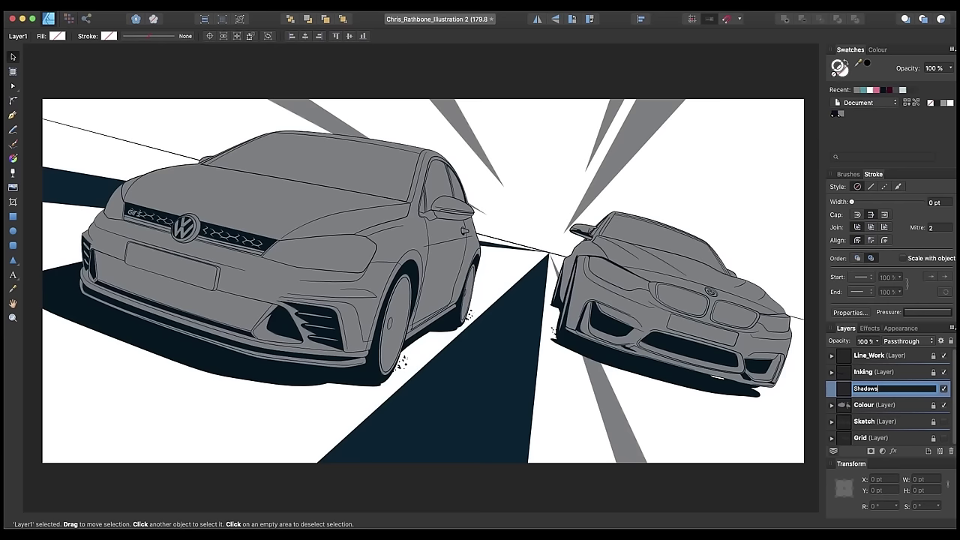
text(dows)
key(Return)
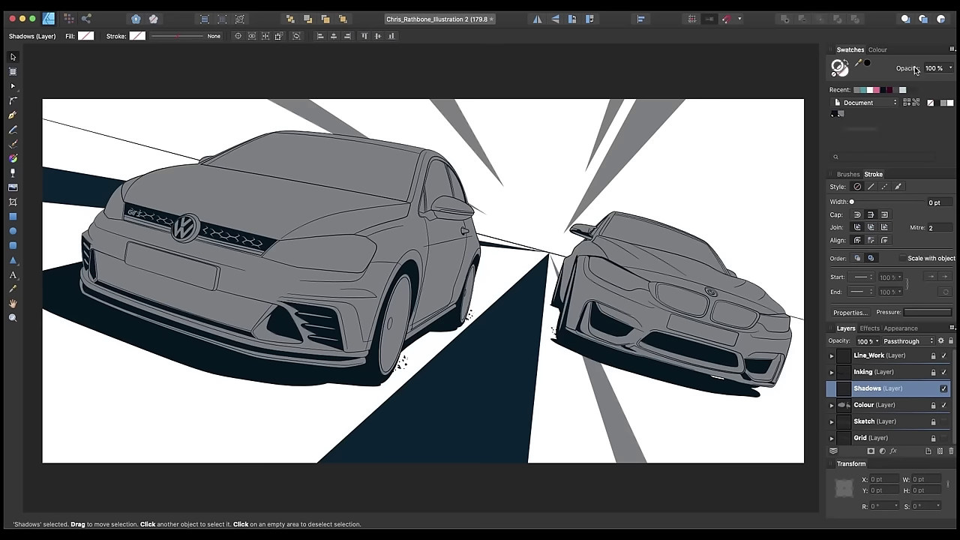
Add a darker global grey to the document palette with C 0, M 0, Y 0, K 83
click(952, 49)
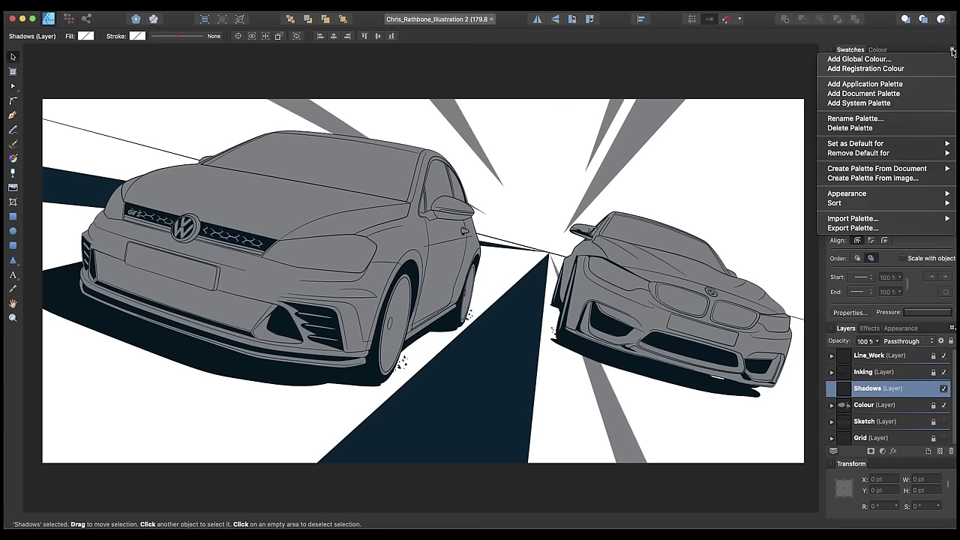
click(891, 60)
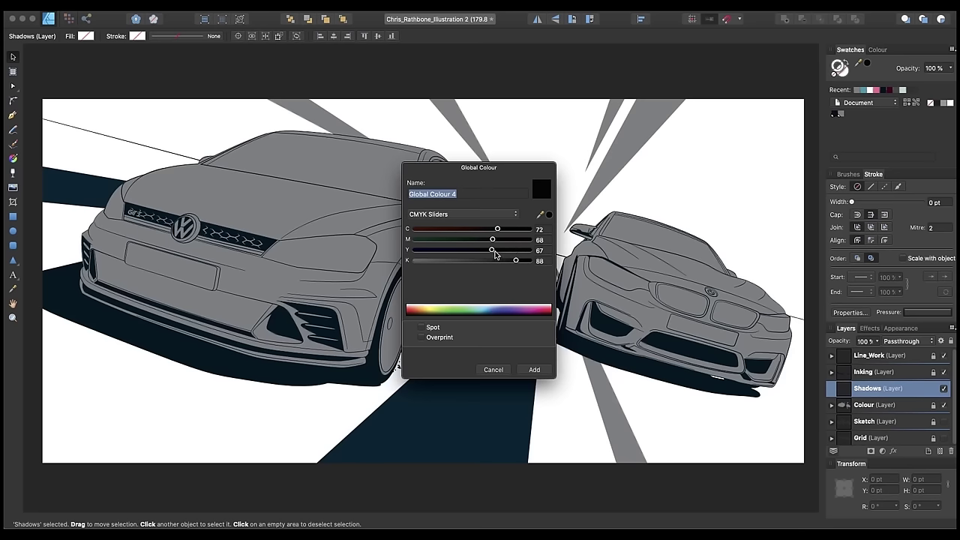
drag(420, 250, 400, 243)
drag(493, 239, 359, 230)
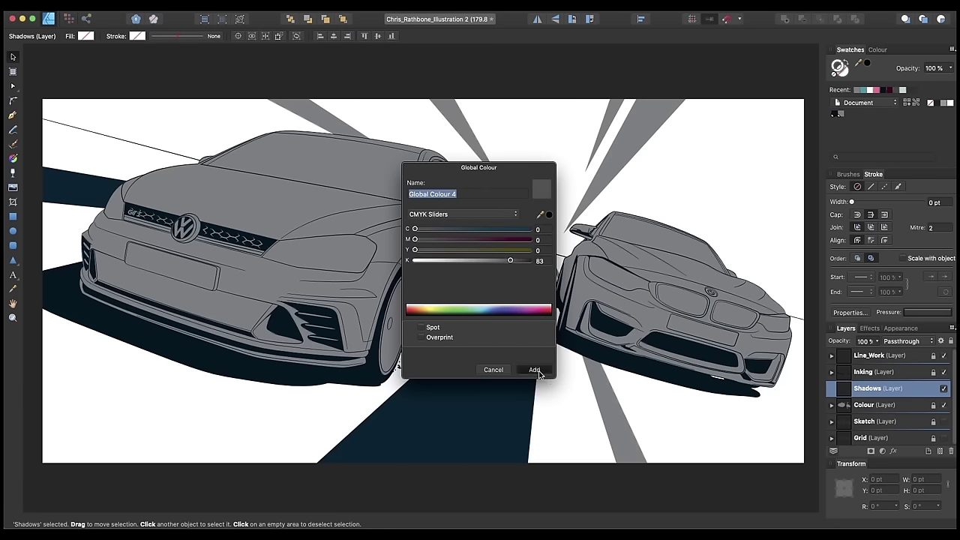
click(533, 369)
Examine the VW's bonnet, grille, wing mirror and door areas to plan where shading is needed
click(707, 179)
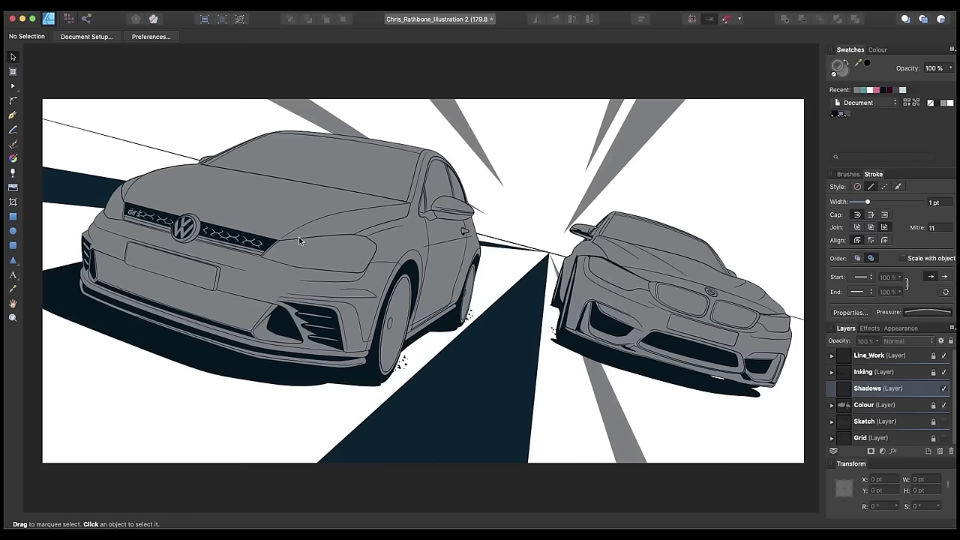
key(p)
scroll(292, 206, up, 5)
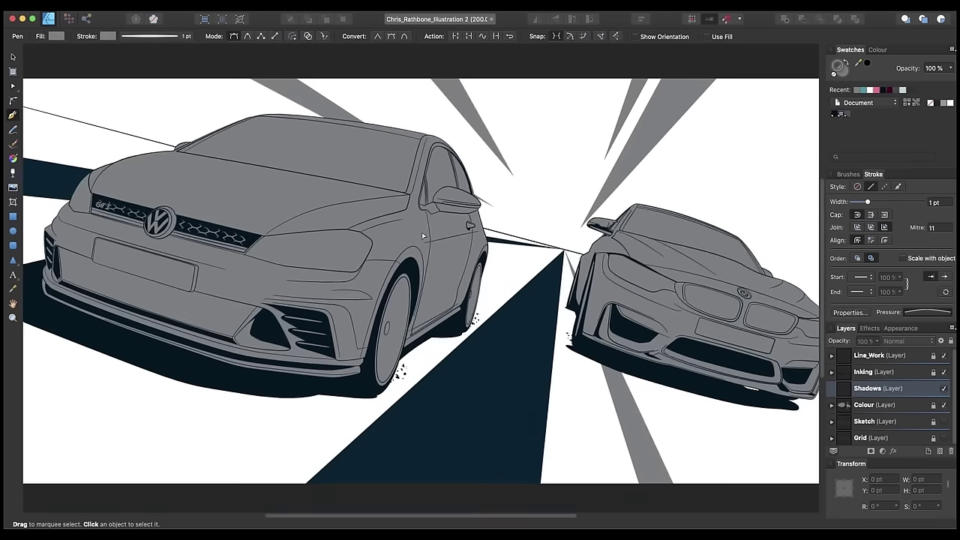
drag(210, 134, 713, 373)
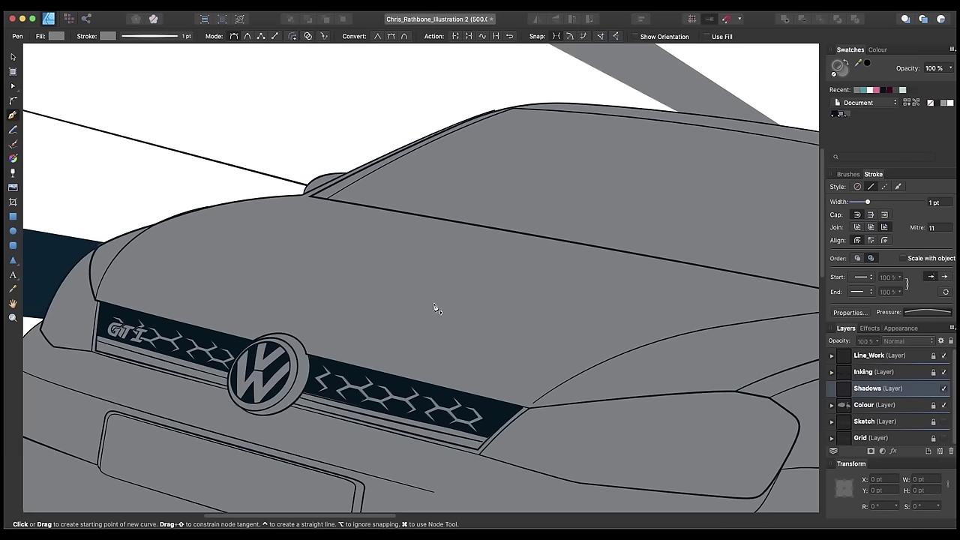
scroll(338, 297, left, 5)
scroll(338, 298, up, 1)
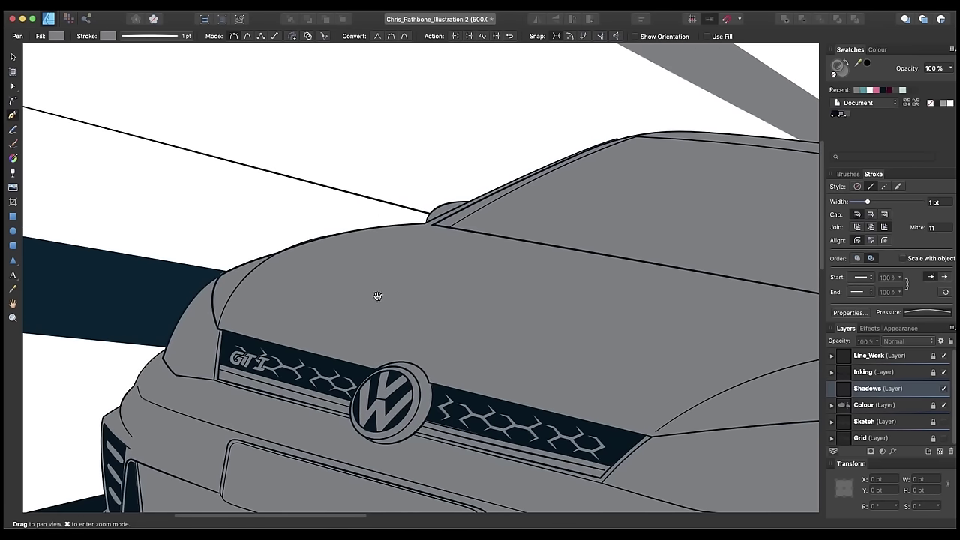
scroll(574, 343, right, 15)
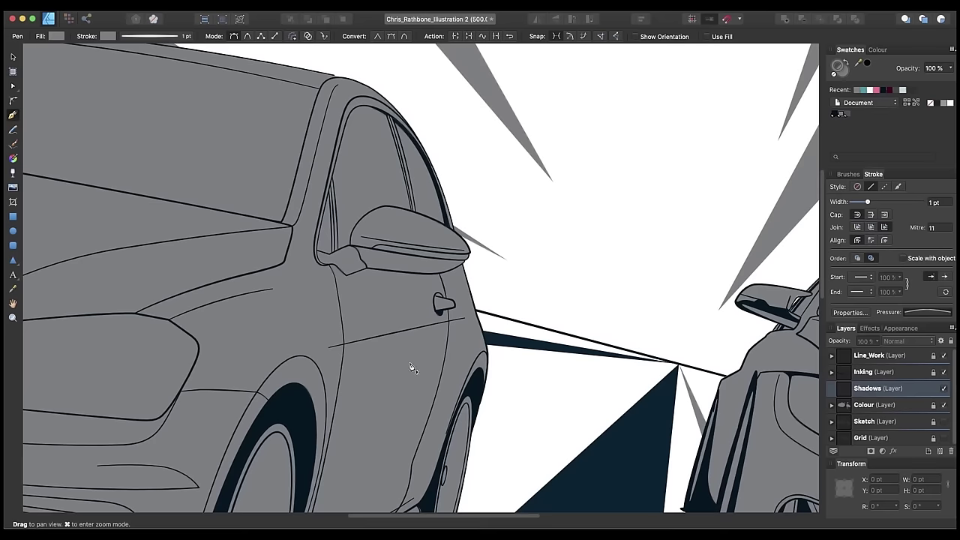
key(super+plus)
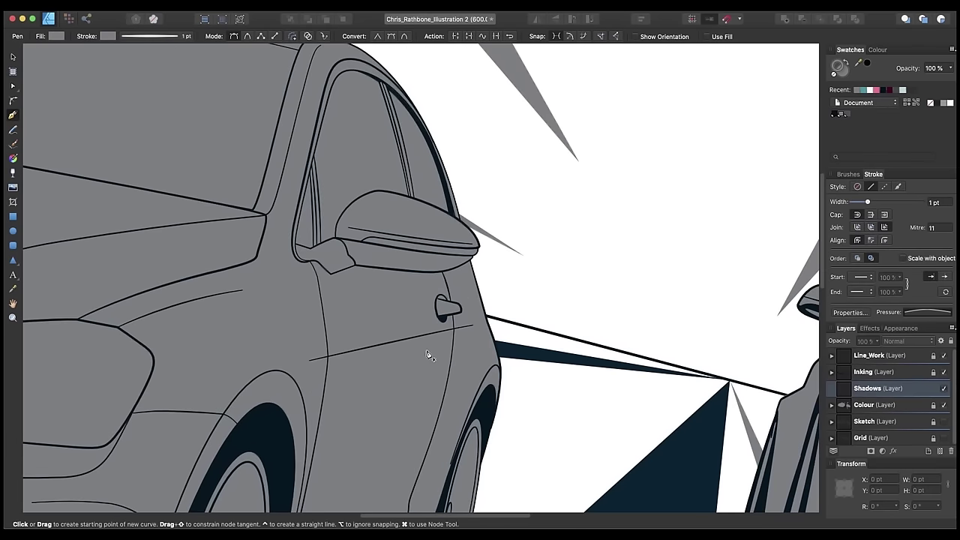
key(super+0)
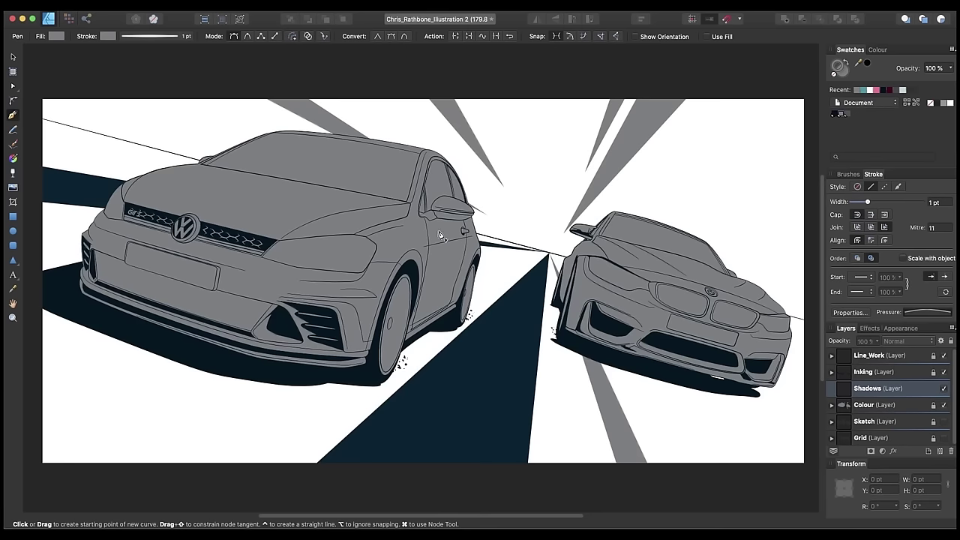
Outline a Pen tool shadow on the VW's door below the wing mirror and colour it with the darker grey
scroll(436, 239, up, 10)
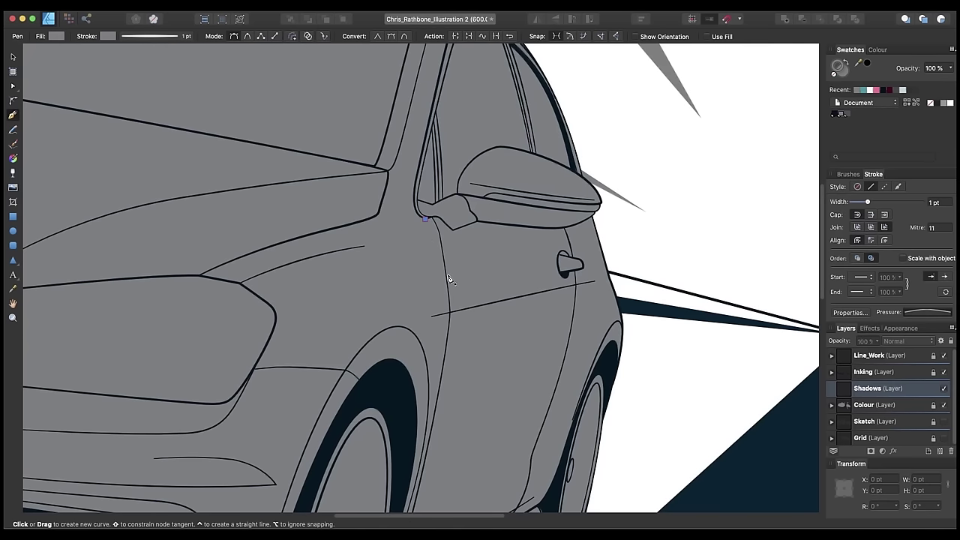
click(424, 219)
click(437, 303)
click(469, 302)
click(467, 246)
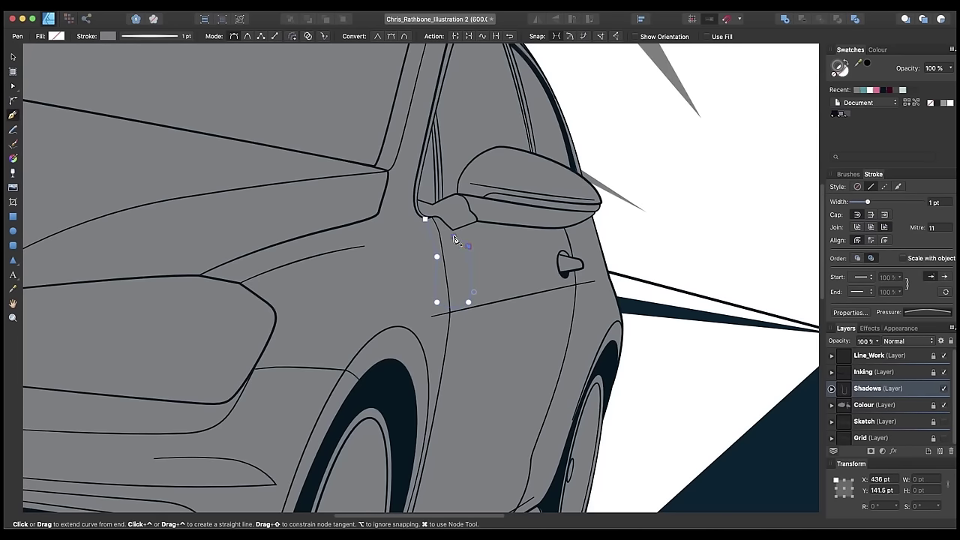
key(super+equal)
key(super+equal)
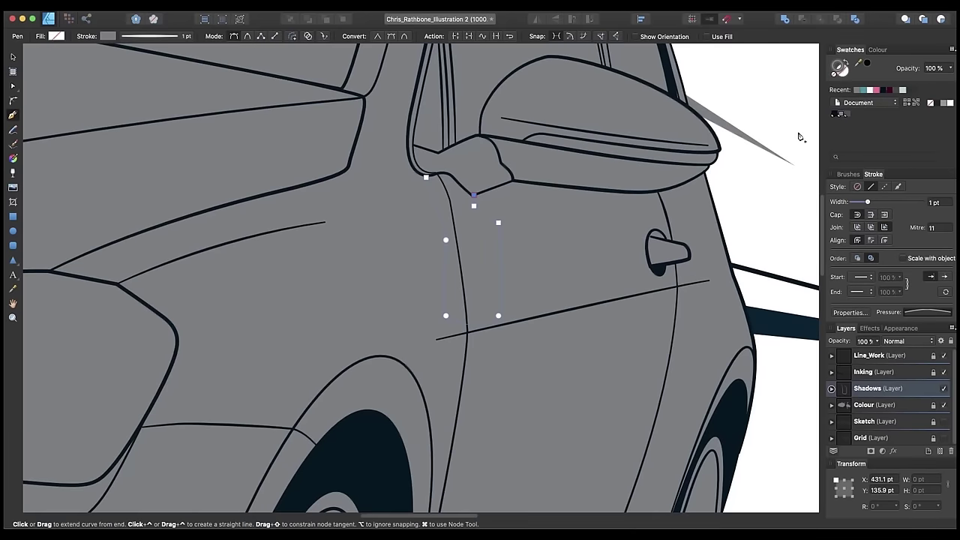
click(847, 114)
Extend the shadow outline along the underside of the wing mirror and across its bracket, closing it at the window corner
drag(502, 173, 486, 263)
click(497, 267)
drag(603, 285, 642, 286)
key(super+z)
key(super+z)
drag(693, 256, 576, 270)
drag(504, 257, 429, 257)
click(482, 228)
click(470, 229)
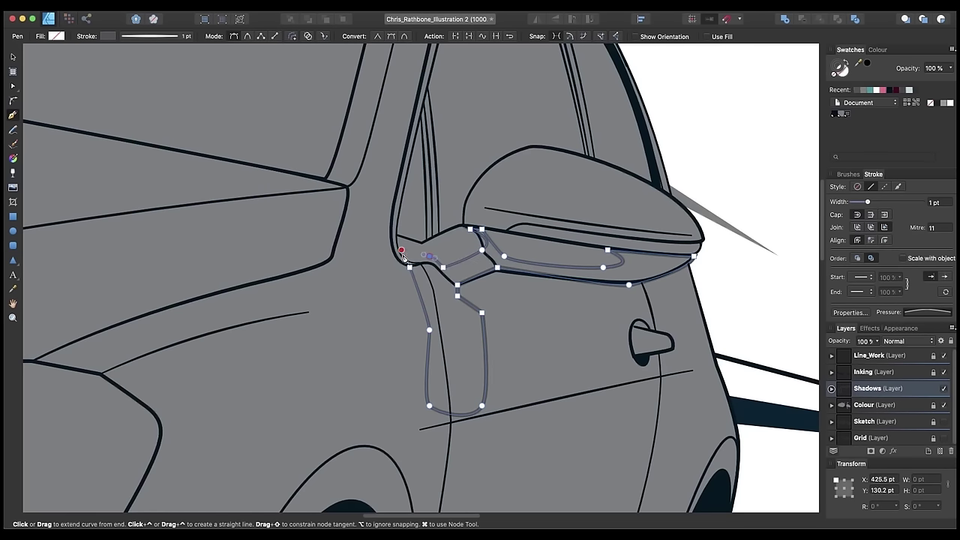
click(410, 267)
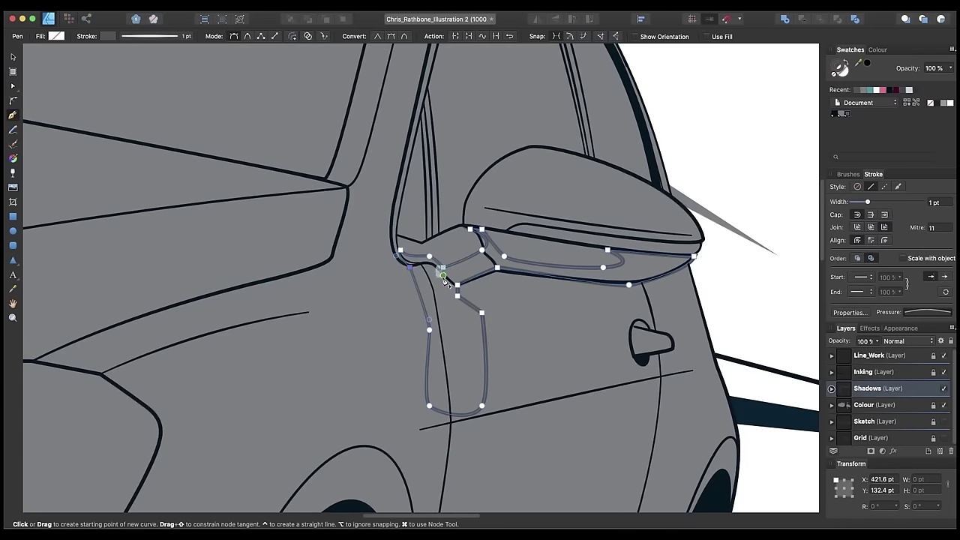
Swap the mirror shadow's stroke and fill so it is filled dark grey, and refine its node where bracket and mirror meet
key(shift+x)
key(v)
click(548, 325)
key(a)
click(501, 272)
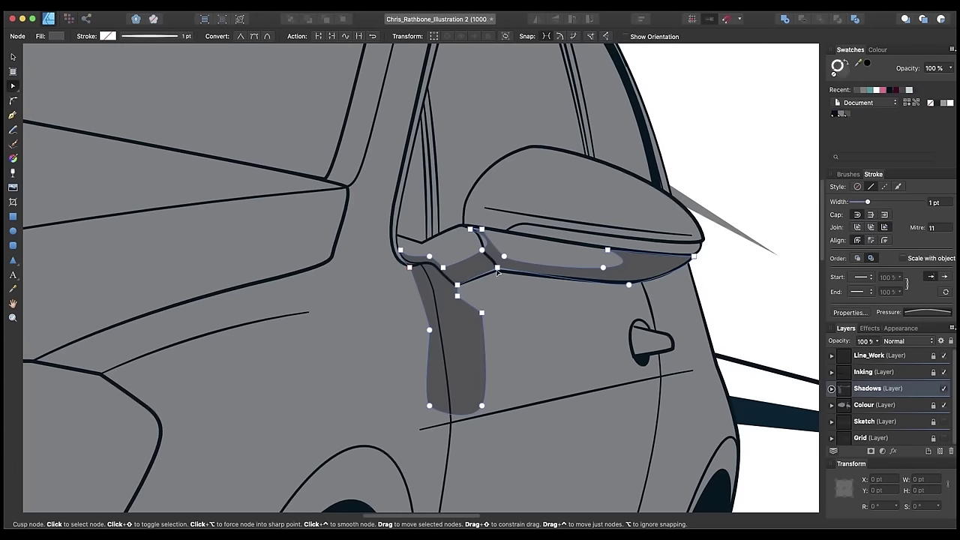
drag(500, 275, 499, 272)
click(564, 327)
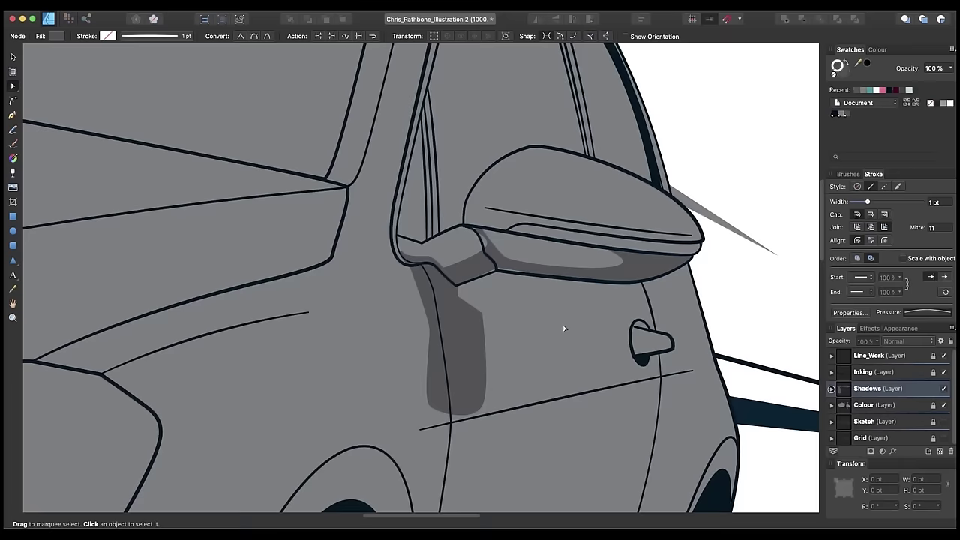
Draw a closed shadow beneath the crease line across the VW's doors and fill it with the darker grey
key(super+minus)
key(super+minus)
key(super+minus)
key(super+minus)
key(super+minus)
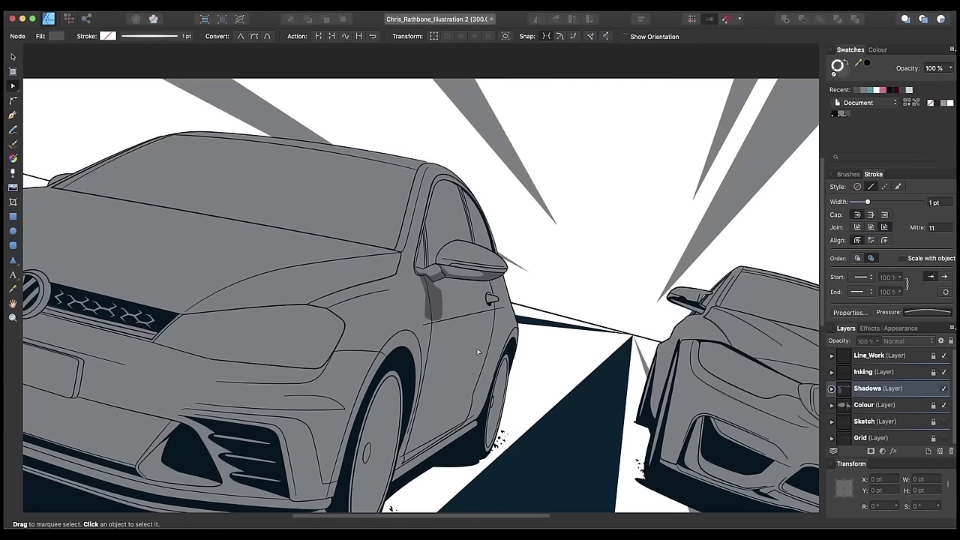
scroll(486, 349, down, 5)
scroll(486, 349, left, 5)
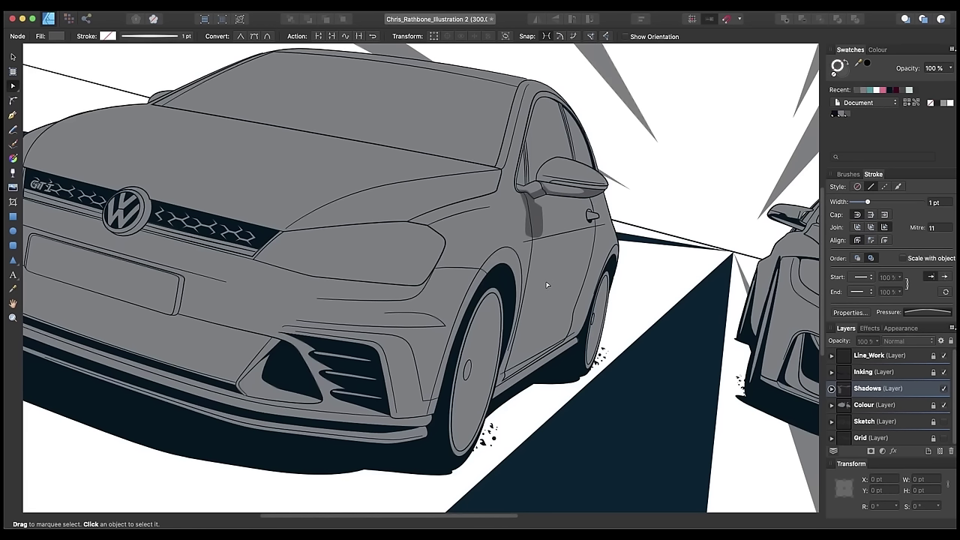
key(p)
scroll(574, 257, up, 2)
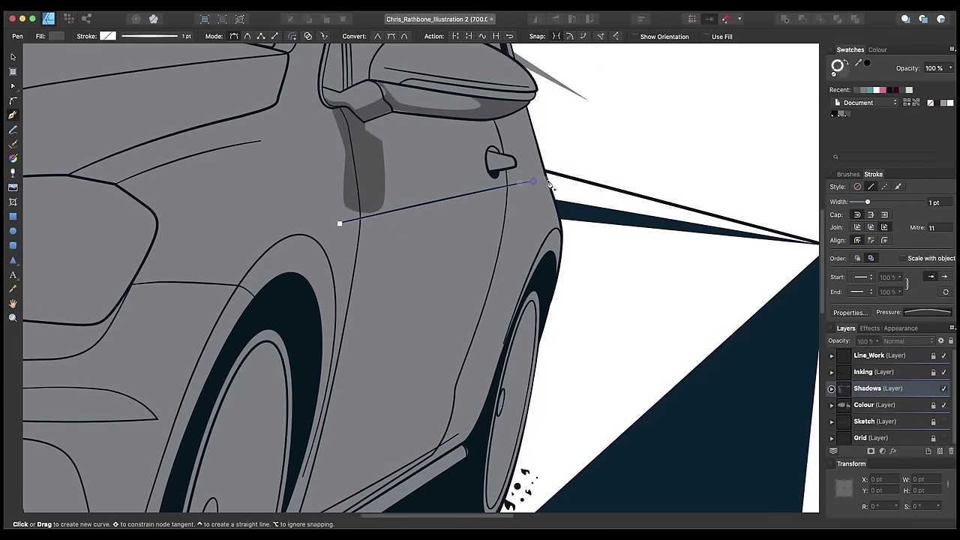
click(512, 223)
click(495, 291)
click(362, 327)
click(345, 311)
click(340, 224)
click(843, 114)
key(v)
click(592, 222)
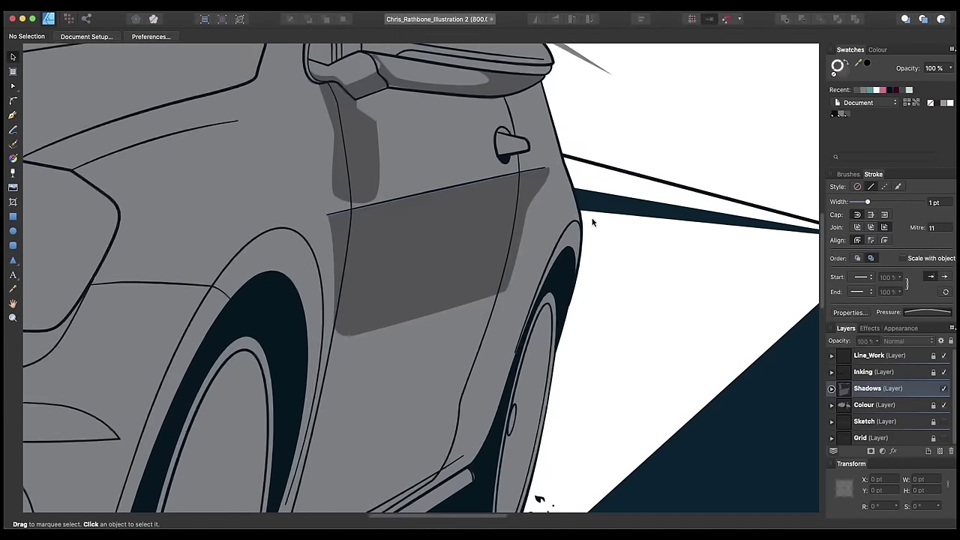
Refine the nodes at the lower front corner of the door shadow
scroll(592, 222, up, 5)
key(p)
key(a)
click(370, 334)
click(343, 331)
Draw a shadow over the door handle's lower half and beneath its recess, filled with the darker grey
key(p)
click(472, 227)
drag(377, 227, 349, 217)
click(378, 259)
drag(397, 295, 411, 294)
click(421, 258)
click(471, 227)
click(844, 114)
Draw a small shadow in the upper part of the door handle recess and fill it with the darker grey
click(421, 195)
drag(388, 172, 372, 174)
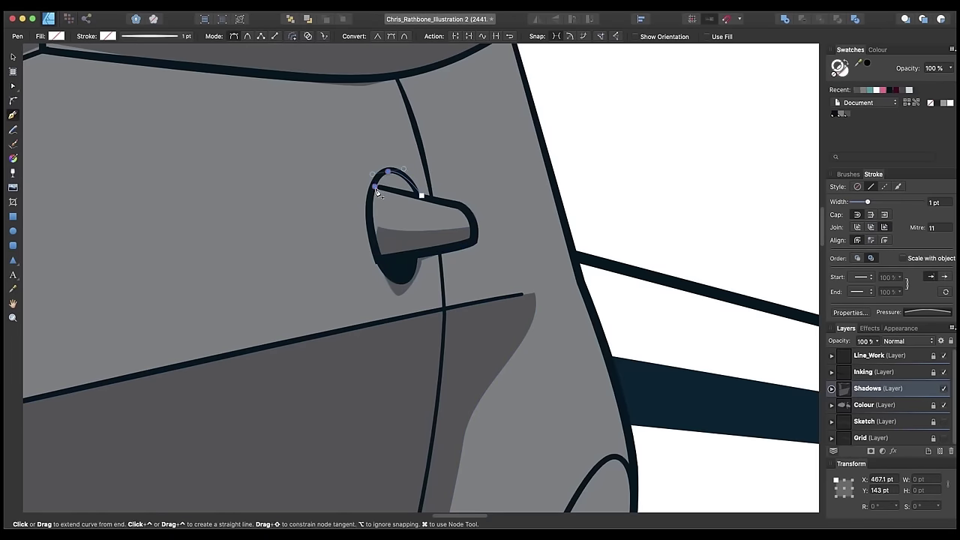
click(421, 195)
click(843, 114)
Draw a curved shadow inside the VW's rear wheel arch and fill it with the darker grey
scroll(456, 350, down, 5)
click(461, 349)
drag(548, 186, 577, 174)
drag(559, 343, 541, 274)
click(494, 298)
click(460, 350)
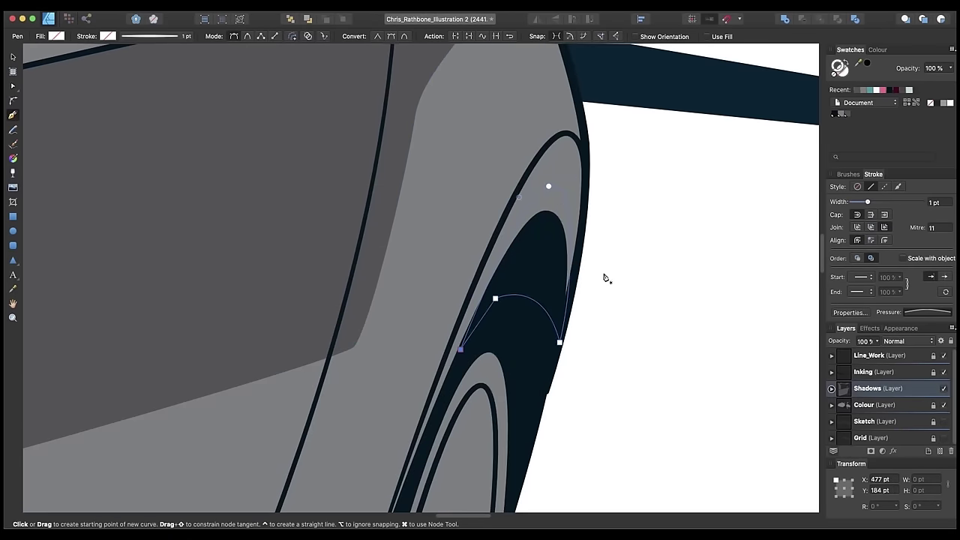
click(846, 114)
Draw a tapering shadow along the bottom of the VW's doors above the sill and fill it with the darker grey
drag(457, 488, 574, 176)
key(super+minus)
key(super+minus)
drag(465, 283, 535, 334)
click(308, 370)
drag(527, 280, 550, 270)
click(434, 369)
click(274, 453)
click(274, 434)
click(308, 369)
click(847, 114)
Draw a thin dark grey shadow along the lower edge of the side skirt between the wheels and refine its front node
drag(409, 406, 527, 287)
click(380, 396)
click(662, 216)
click(666, 226)
click(370, 425)
click(381, 396)
click(847, 114)
key(a)
click(523, 396)
click(380, 398)
click(448, 440)
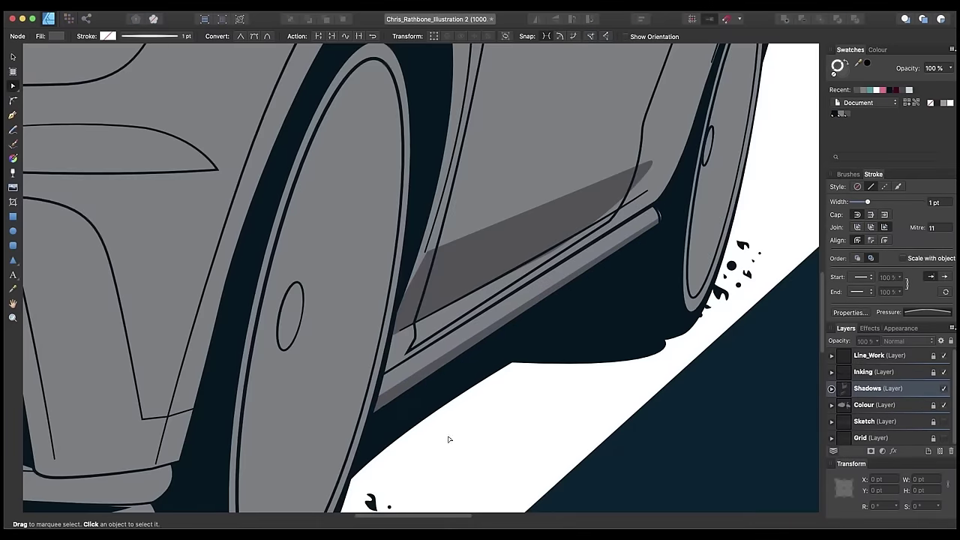
Start a Pen tool shadow outline on the VW's front bumper, following the creases below the near headlight
drag(237, 72, 585, 348)
key(super+minus)
key(p)
drag(501, 322, 635, 367)
click(639, 320)
drag(568, 396, 521, 398)
drag(348, 381, 536, 378)
drag(412, 377, 456, 398)
drag(458, 399, 547, 399)
drag(611, 412, 631, 426)
click(637, 435)
Continue the bumper shadow outline along the crease above the near-side air vents towards the number plate
drag(454, 430, 638, 358)
drag(556, 362, 366, 353)
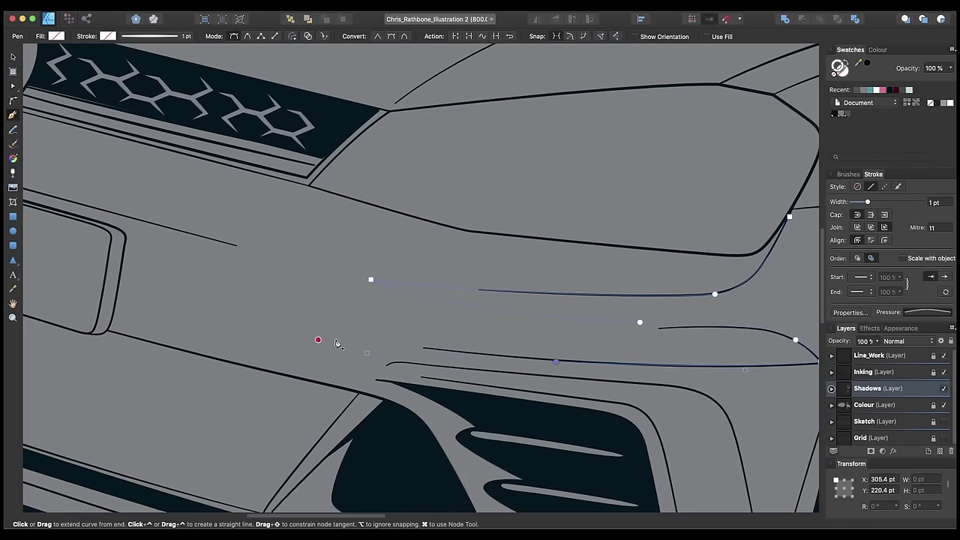
drag(219, 323, 196, 320)
drag(289, 382, 445, 395)
click(455, 390)
drag(264, 343, 224, 330)
Carry the shadow outline around the number plate recess and across the far side of the bumper
drag(281, 283, 349, 362)
click(356, 371)
click(367, 394)
drag(76, 300, 356, 374)
drag(278, 335, 232, 357)
click(222, 413)
drag(186, 395, 345, 426)
click(249, 394)
click(231, 394)
click(231, 372)
drag(289, 394, 292, 396)
drag(241, 315, 251, 292)
drag(368, 341, 423, 357)
Trace the shadow outline along the crease above the number plate and around the lower corner of the far headlight
drag(750, 457, 248, 312)
click(440, 356)
drag(405, 305, 330, 338)
drag(54, 251, 411, 380)
drag(211, 325, 190, 311)
click(177, 287)
drag(164, 251, 169, 260)
click(183, 276)
click(247, 287)
Carry the bumper shadow outline around the number plate and the badge's lower edge, and along the grille's underside to the near headlight
drag(504, 374, 385, 365)
click(345, 336)
drag(397, 365, 434, 366)
drag(469, 276, 480, 287)
click(452, 352)
click(598, 391)
drag(640, 410, 455, 349)
click(453, 344)
click(561, 370)
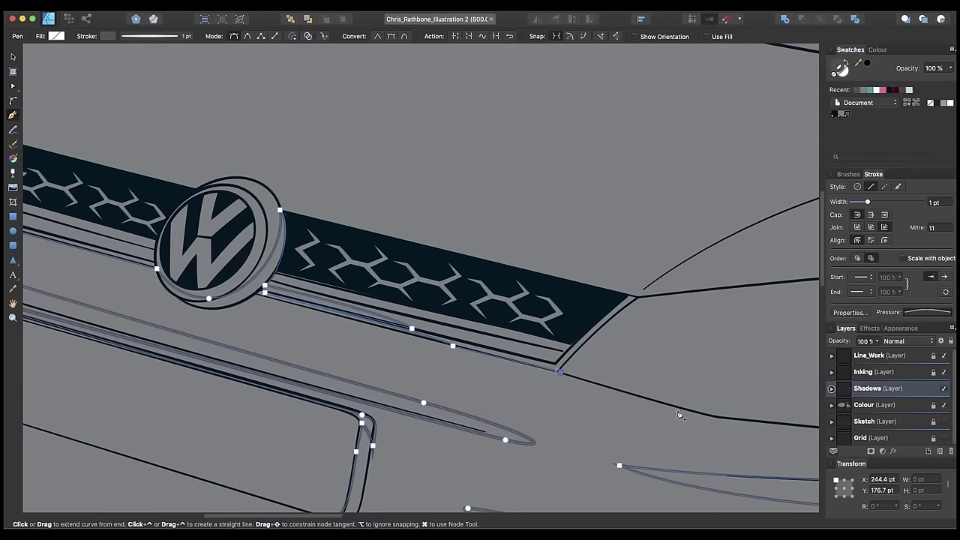
Close the bumper shadow outline along the lower edge of the near headlight and swap its stroke colour to the fill
click(715, 413)
drag(719, 415, 367, 382)
click(599, 406)
drag(687, 368, 713, 339)
key(shift+x)
key(super+d)
key(c)
Start a Pen tool shadow outline at the near headlight's inner corner, following the bonnet crease and the headlight's upper edge
key(super+minus)
key(super+minus)
key(super+minus)
key(super+minus)
key(super+minus)
key(v)
key(super+plus)
key(super+plus)
key(super+plus)
key(super+plus)
key(p)
drag(449, 256, 599, 342)
drag(512, 325, 406, 342)
click(364, 370)
drag(542, 285, 604, 272)
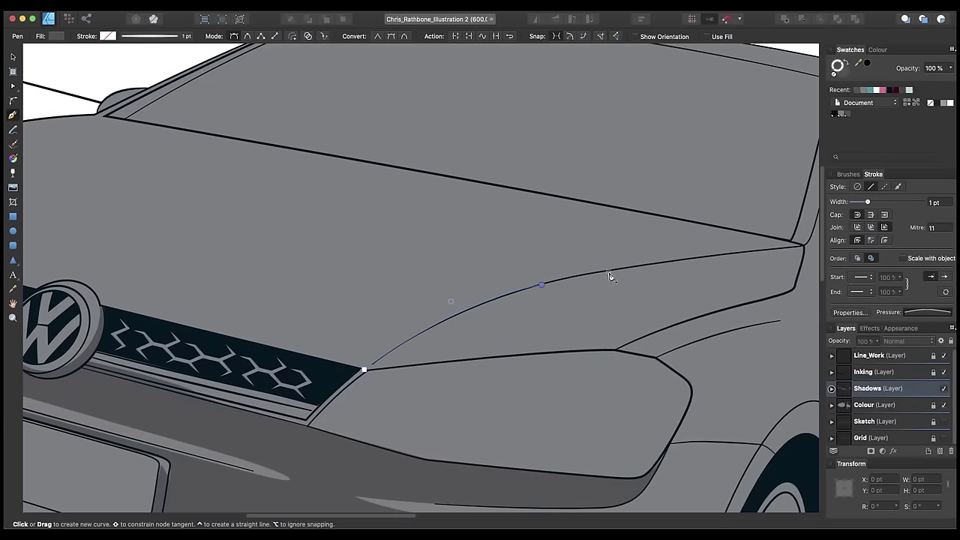
click(627, 271)
drag(530, 319, 480, 341)
click(398, 370)
click(619, 350)
drag(606, 334, 458, 325)
Extend the shadow outline along the windscreen base and around the bonnet's far edge to the far corner of the grille
drag(637, 258, 646, 253)
drag(486, 217, 546, 247)
scroll(387, 201, left, 12)
scroll(388, 201, up, 3)
drag(640, 265, 647, 272)
drag(231, 311, 157, 336)
drag(238, 245, 265, 226)
click(161, 338)
Close the bonnet shadow outline along the grille's upper edge and around the badge, and fill it with the darker grey swatch
click(350, 388)
drag(415, 403, 429, 441)
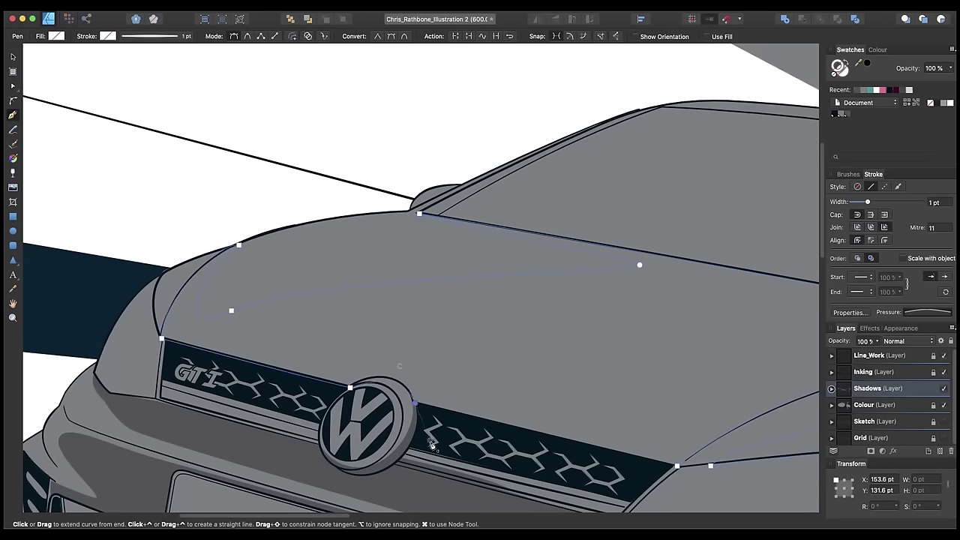
click(677, 466)
scroll(677, 465, right, 8)
scroll(677, 465, down, 3)
click(846, 114)
key(v)
key(super+minus)
key(super+minus)
click(522, 239)
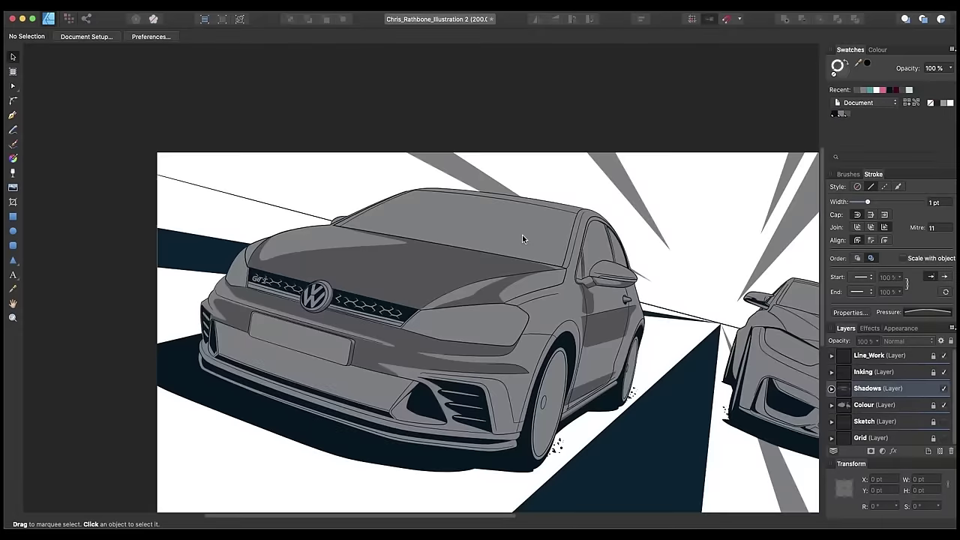
scroll(522, 239, up, 4)
scroll(377, 309, up, 5)
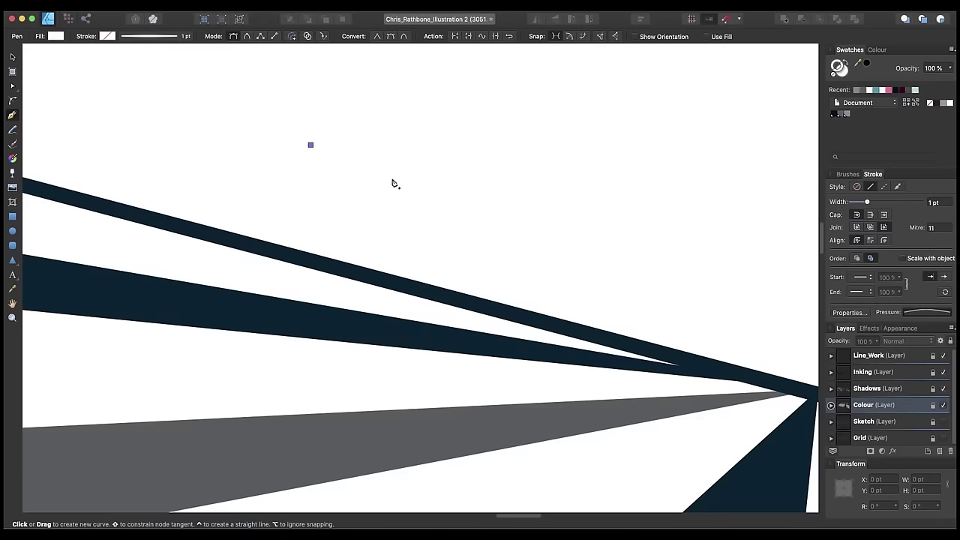
scroll(548, 240, down, 8)
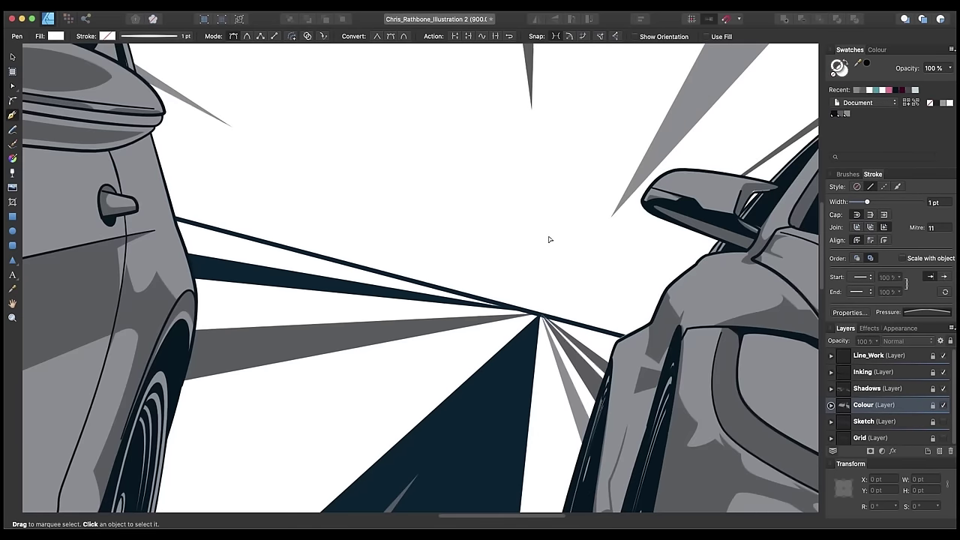
scroll(548, 239, down, 8)
key(v)
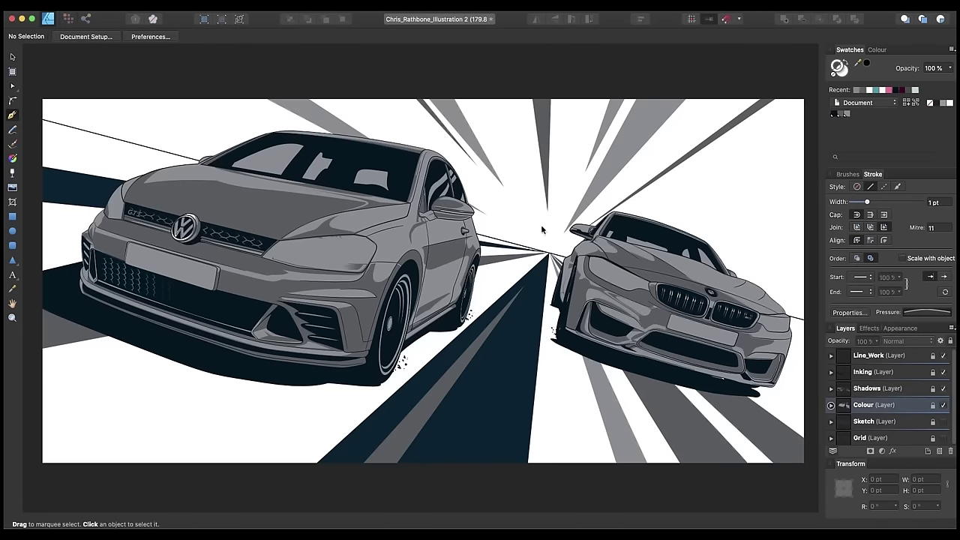
scroll(555, 253, up, 2)
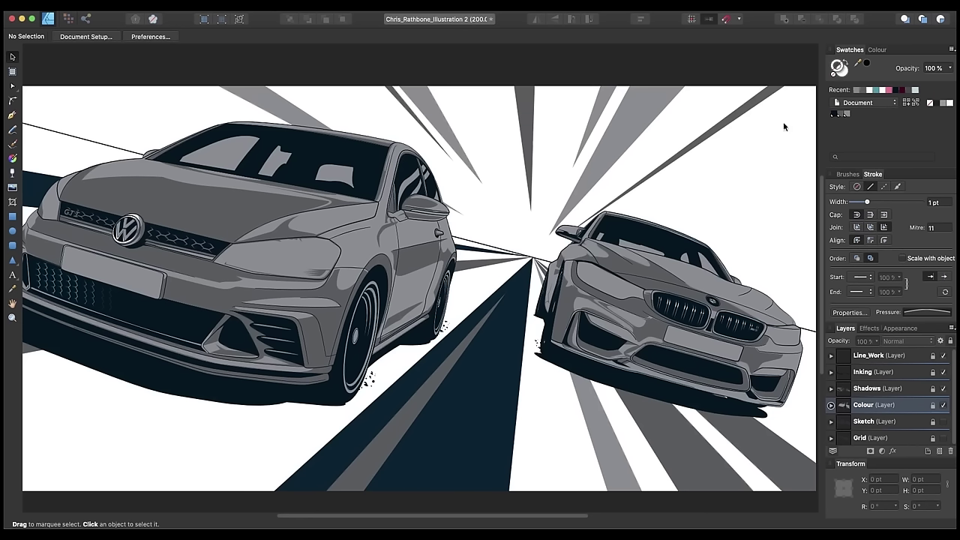
Add a new layer above the Colour layer and name it highlights
click(927, 452)
double_click(864, 405)
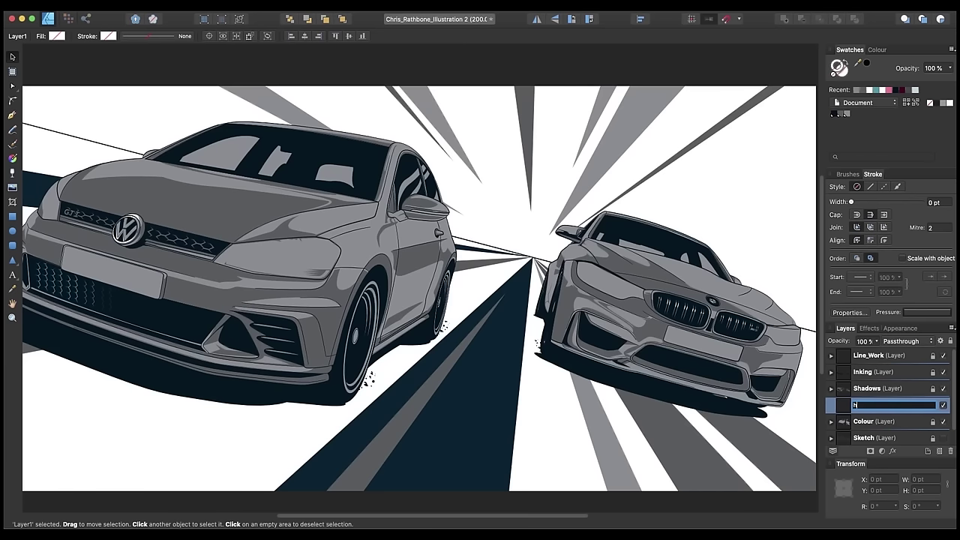
text(highlights)
key(Return)
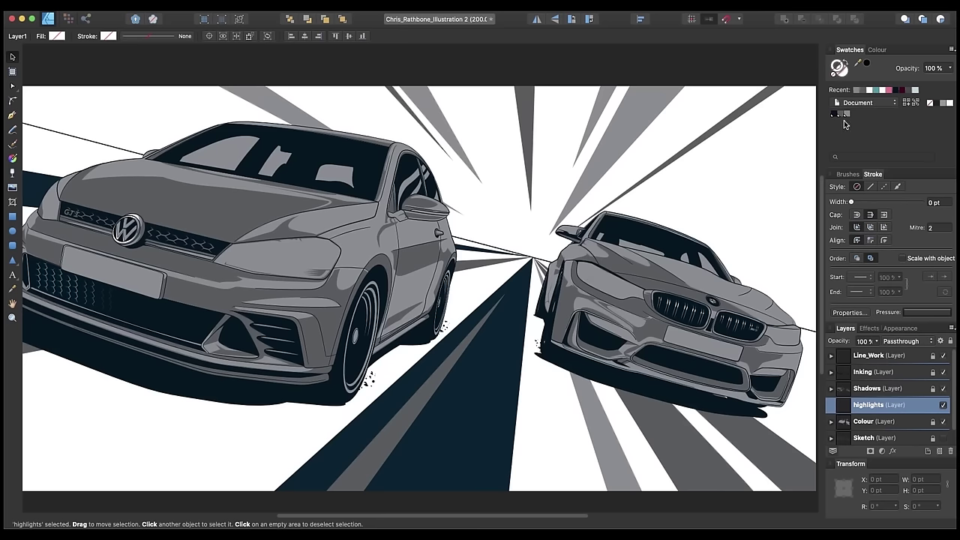
Add a light grey global colour to the document swatches with CMYK values 0, 0, 0, 28
click(951, 49)
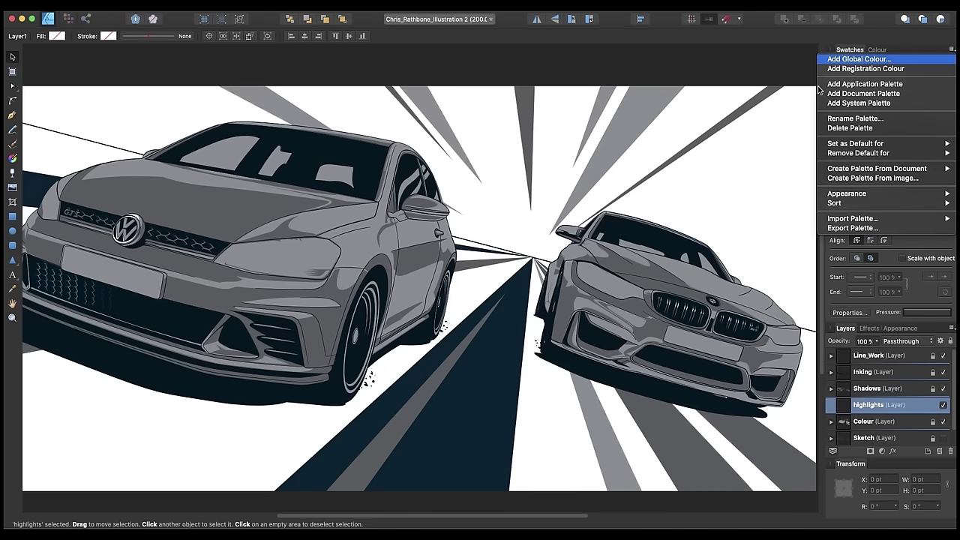
click(855, 59)
drag(492, 230, 408, 250)
mouse_move(446, 260)
mouse_down()
mouse_move(436, 266)
mouse_move(445, 264)
mouse_up()
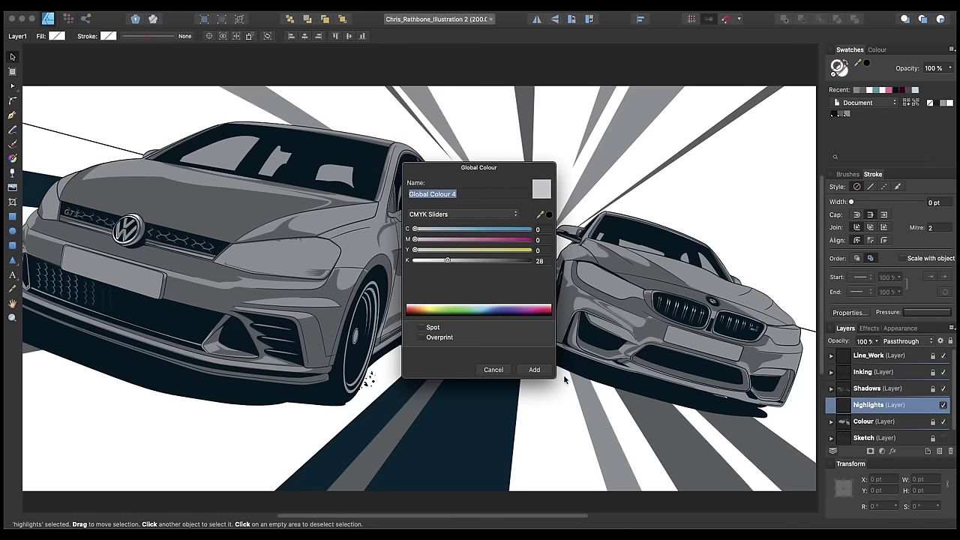
click(535, 370)
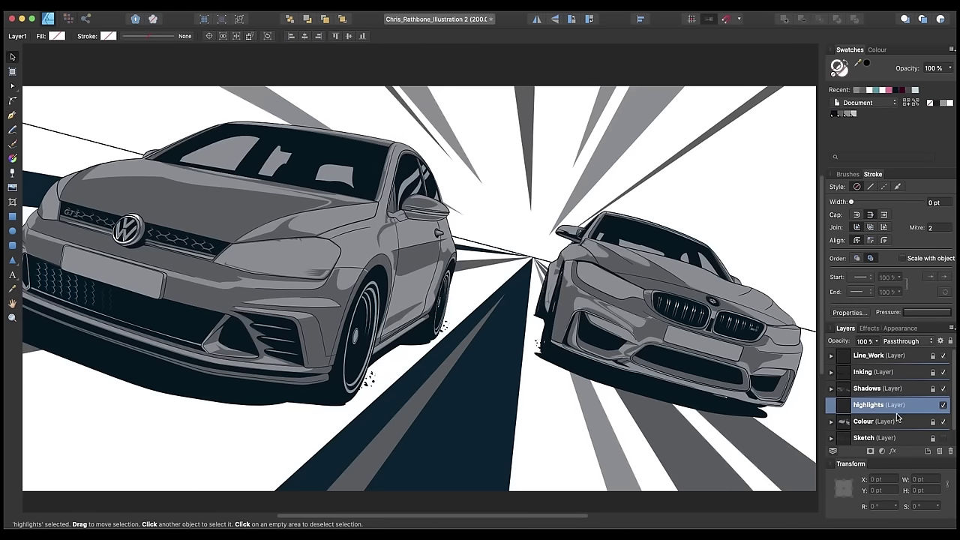
Start a Pen tool highlight outline on the VW's near wing, following the bonnet's edge and continuing up the windscreen pillar
click(547, 238)
key(super+plus)
key(super+plus)
key(super+plus)
key(super+plus)
key(super+plus)
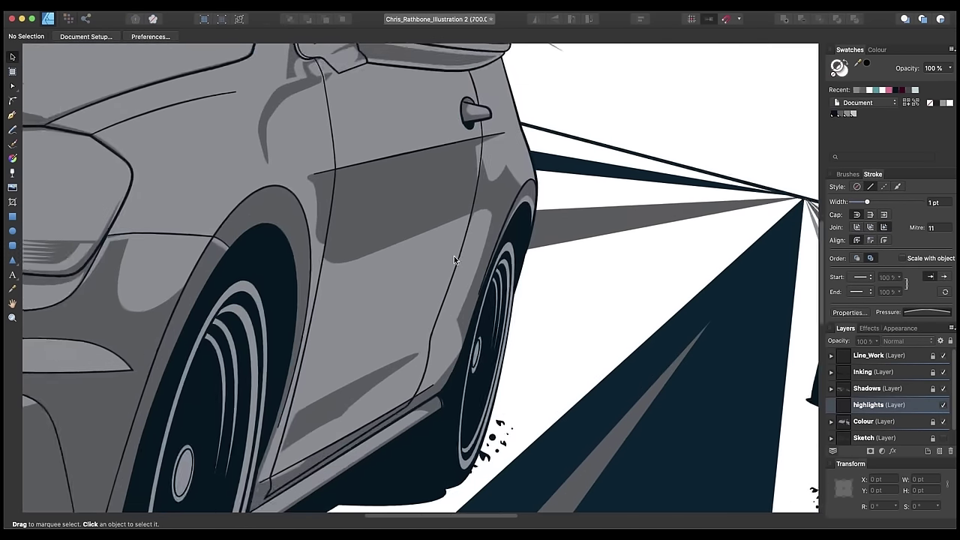
key(super+plus)
key(super+plus)
drag(196, 129, 693, 414)
key(p)
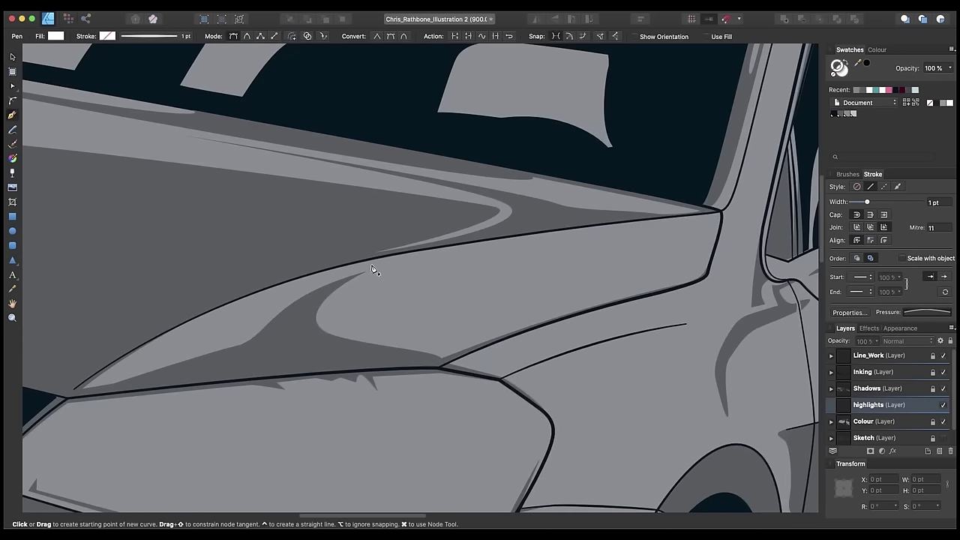
click(364, 262)
scroll(368, 267, right, 3)
scroll(367, 267, up, 1)
drag(429, 266, 510, 253)
click(645, 240)
scroll(592, 270, right, 3)
scroll(592, 270, up, 3)
drag(567, 283, 571, 253)
click(598, 163)
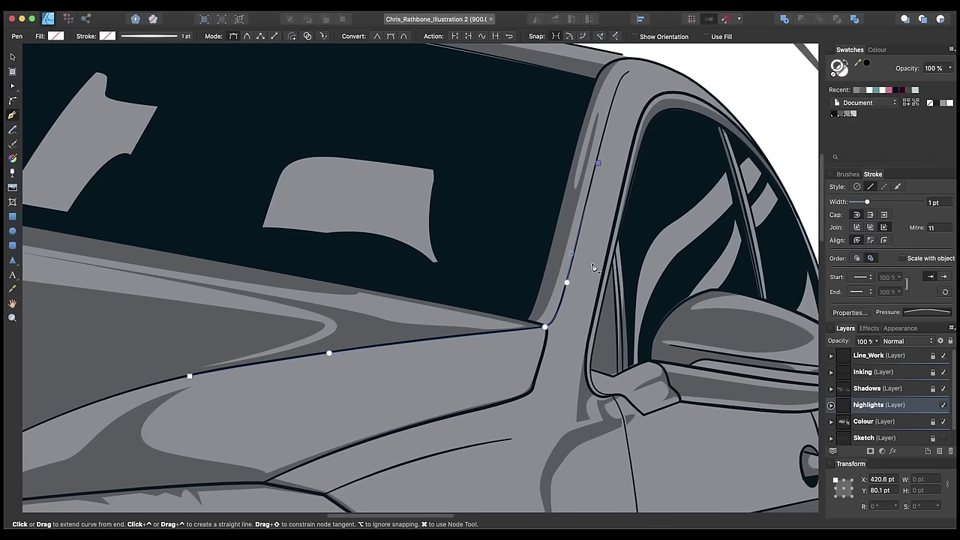
Close the highlight outline down the pillar and back across the wing, and fill it with the light grey swatch without a stroke
drag(556, 418, 556, 418)
drag(546, 359, 540, 365)
scroll(542, 362, left, 3)
scroll(541, 361, down, 2)
drag(414, 333, 336, 366)
click(291, 308)
click(852, 114)
key(shift+x)
key(v)
click(567, 436)
Draw a highlight shape along the upper outer edge of the VW's wing mirror and fill it with the light grey swatch
key(super+minus)
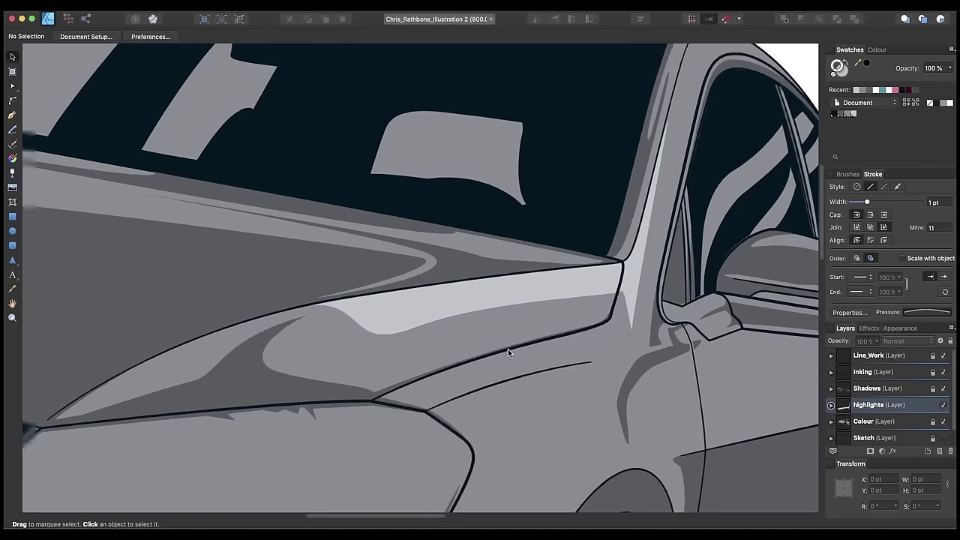
scroll(507, 349, down, 3)
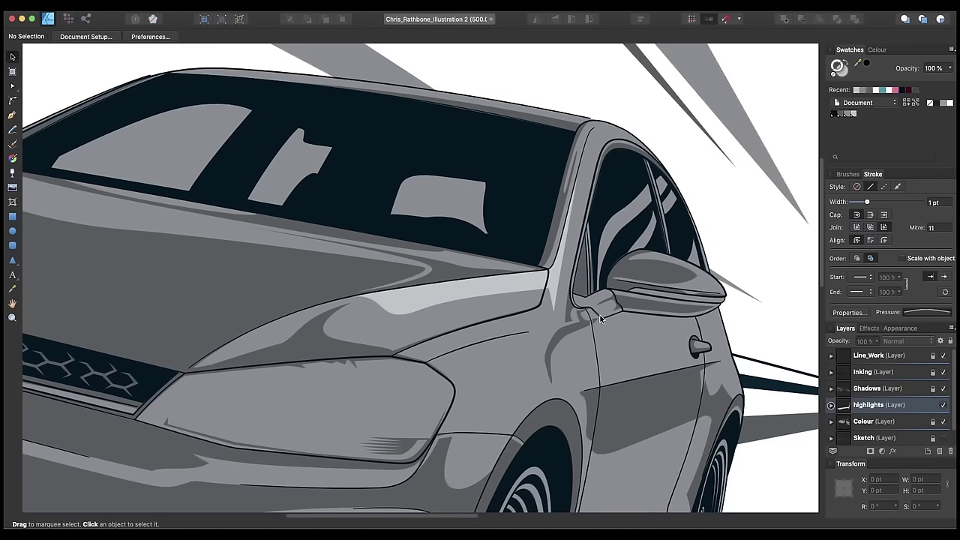
key(p)
scroll(584, 307, up, 4)
scroll(584, 308, up, 3)
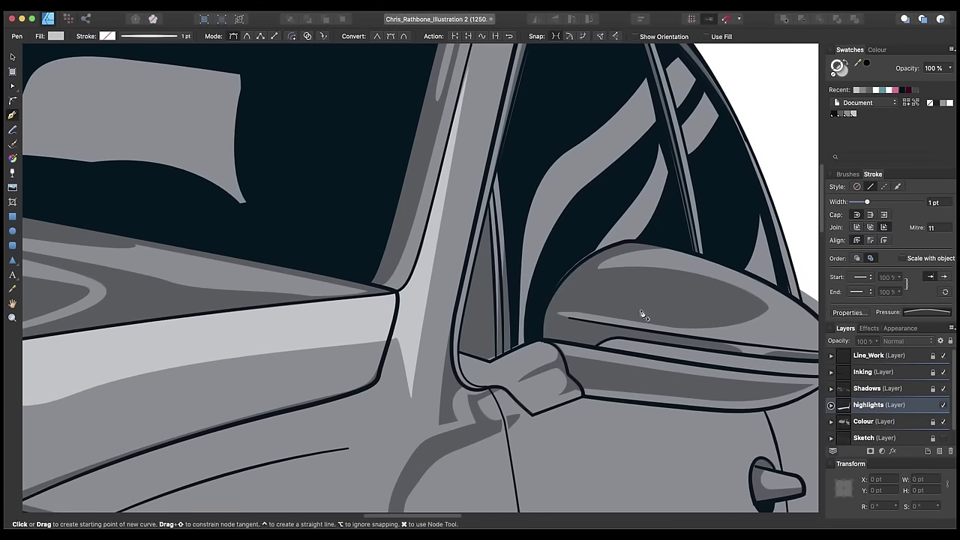
click(347, 288)
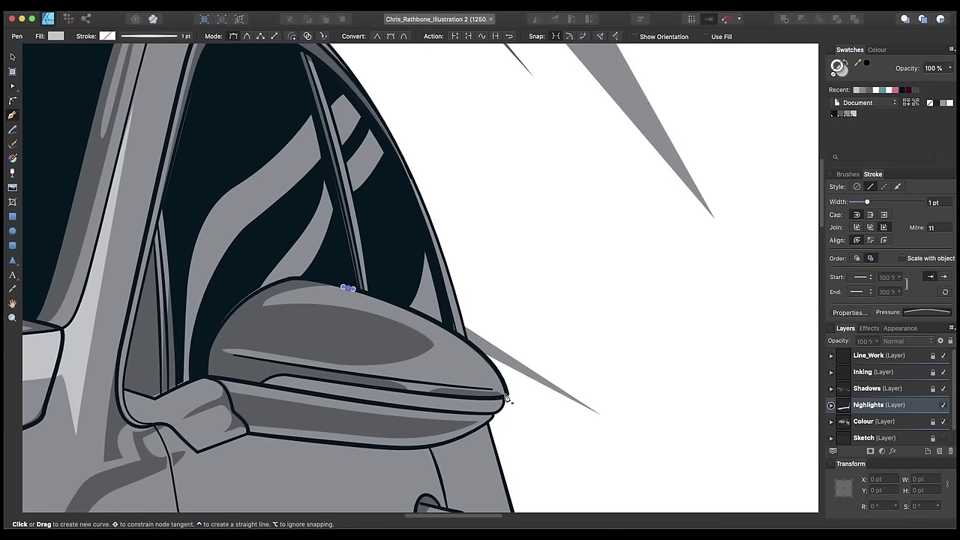
drag(522, 441, 525, 454)
drag(509, 405, 536, 391)
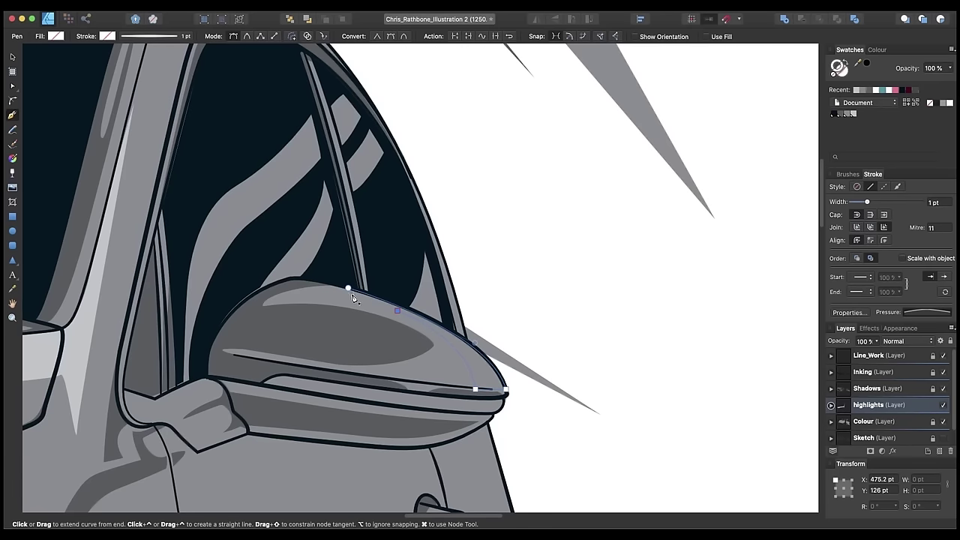
drag(349, 289, 360, 291)
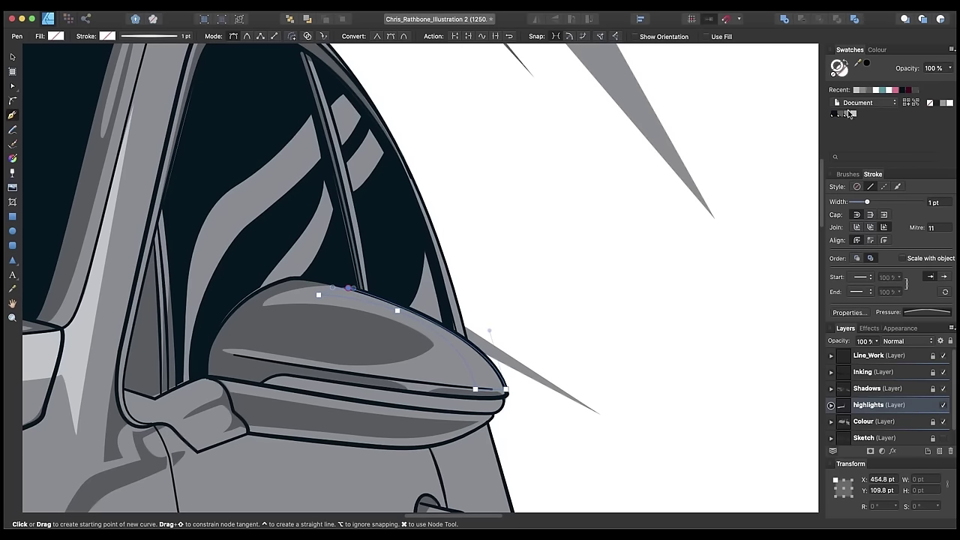
click(854, 114)
key(v)
click(582, 269)
Draw a small highlight shape on top of the VW's door handle and fill it with the light grey swatch
drag(399, 419, 595, 211)
key(p)
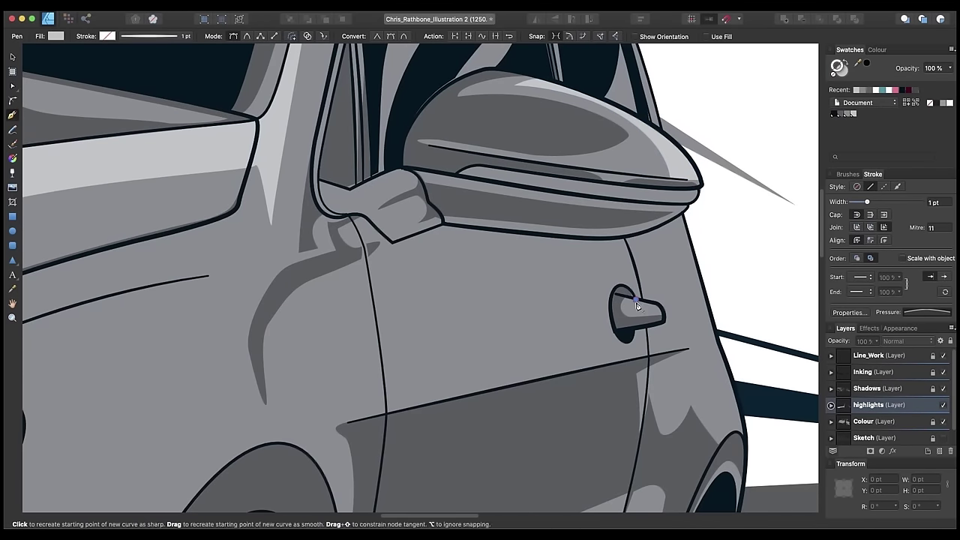
click(632, 308)
drag(650, 300, 643, 301)
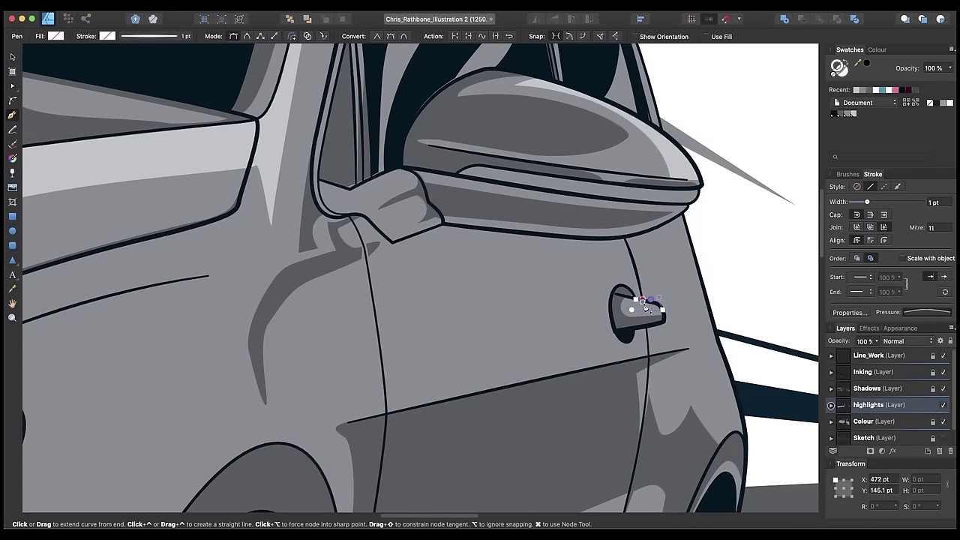
click(636, 300)
scroll(694, 241, up, 3)
scroll(694, 242, right, 4)
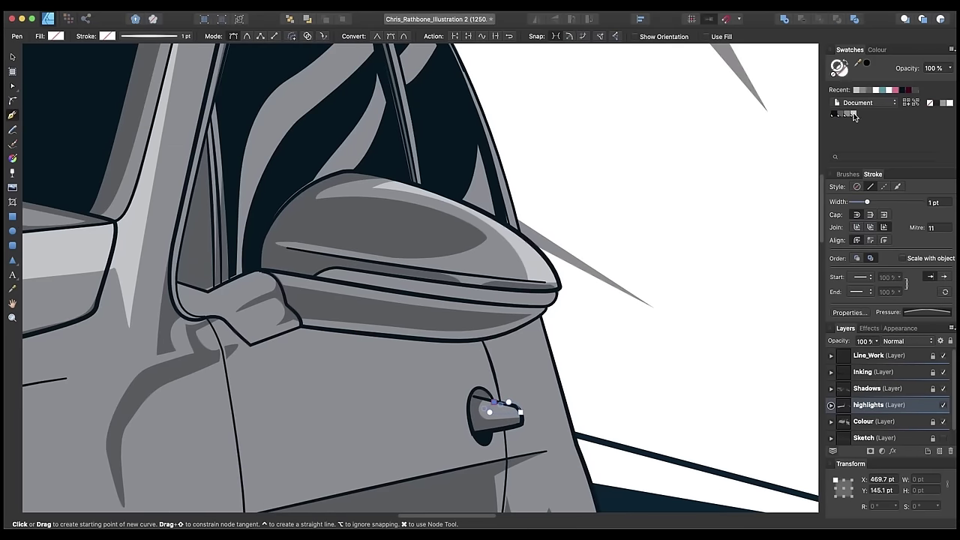
click(854, 116)
key(a)
click(645, 185)
drag(503, 178, 530, 263)
drag(542, 450, 532, 281)
click(528, 332)
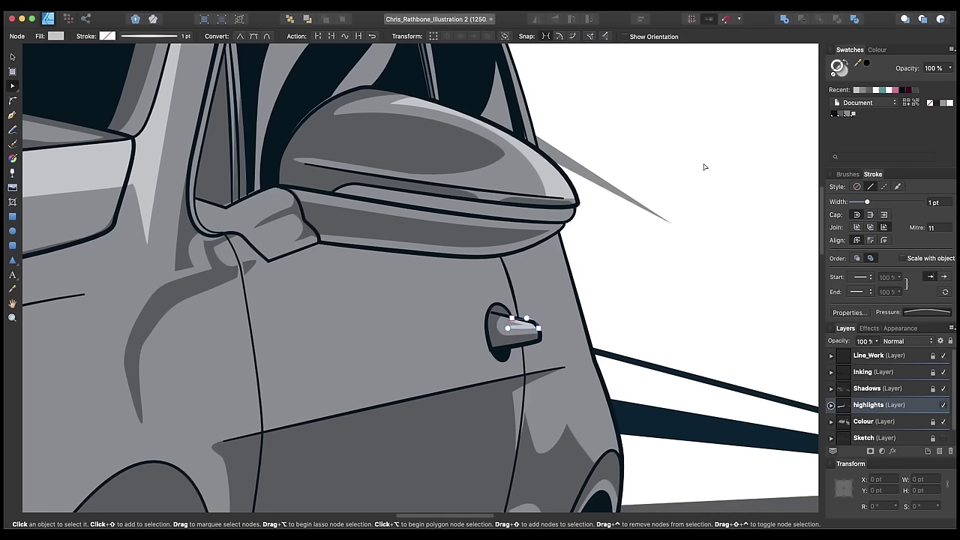
key(c)
key(super+minus)
key(super+minus)
key(super+minus)
key(super+plus)
key(super+plus)
key(super+plus)
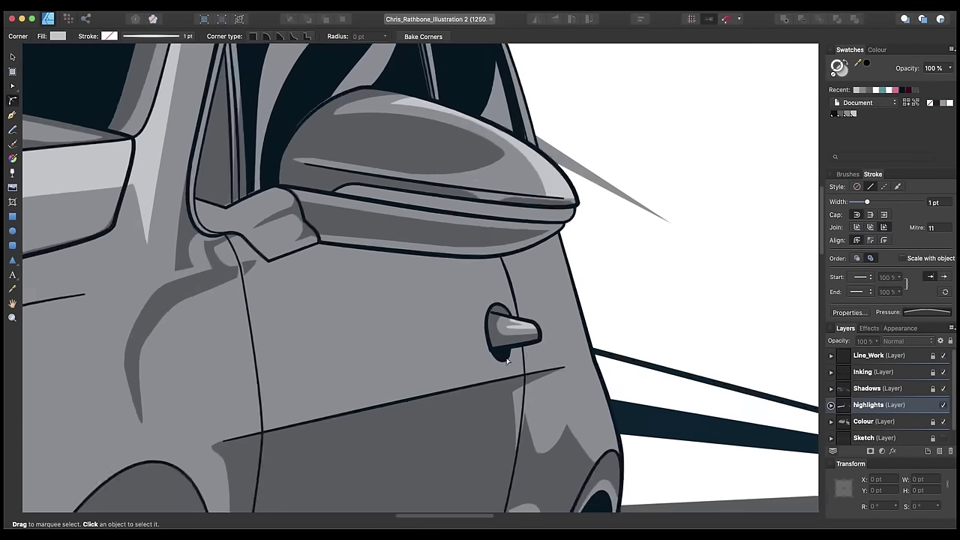
Start a Pen tool highlight outline on the upper part of the VW's door, below the wing mirror and down the rear edge
key(super+plus)
key(super+plus)
key(p)
click(262, 221)
drag(512, 243, 557, 243)
drag(634, 204, 657, 188)
drag(670, 341, 596, 231)
drag(617, 297, 627, 319)
click(658, 420)
click(604, 417)
drag(618, 354, 629, 341)
click(590, 321)
click(599, 299)
Close the door highlight outline along the body crease and under the mirror base, and fill it with the light grey swatch
drag(487, 309, 351, 338)
drag(170, 379, 161, 387)
drag(161, 387, 485, 190)
drag(528, 318, 524, 286)
drag(387, 217, 305, 264)
drag(300, 281, 447, 152)
drag(366, 291, 378, 236)
click(392, 185)
drag(579, 50, 490, 329)
drag(476, 188, 392, 335)
drag(437, 126, 310, 244)
click(281, 250)
click(364, 218)
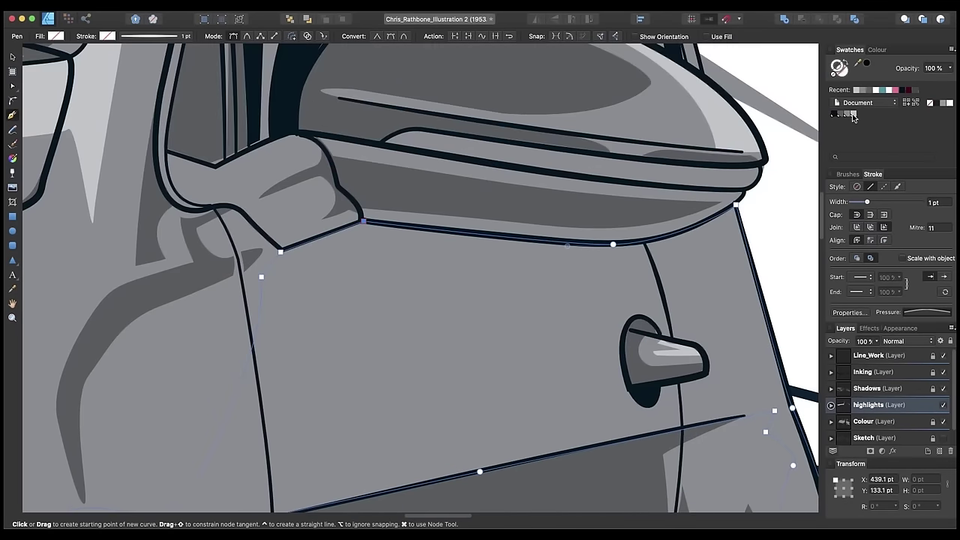
click(853, 114)
key(v)
click(553, 238)
Draw a curved highlight shape along the top of the VW's wing mirror arm and fill it with the light grey swatch
key(p)
scroll(394, 302, up, 5)
click(529, 233)
click(430, 283)
click(351, 259)
drag(377, 332, 409, 361)
drag(515, 282, 492, 219)
click(852, 114)
Draw a small highlight shape on the lower front of the VW's mirror arm and fill it with the light grey swatch
click(473, 356)
drag(576, 323, 599, 328)
click(512, 395)
click(473, 356)
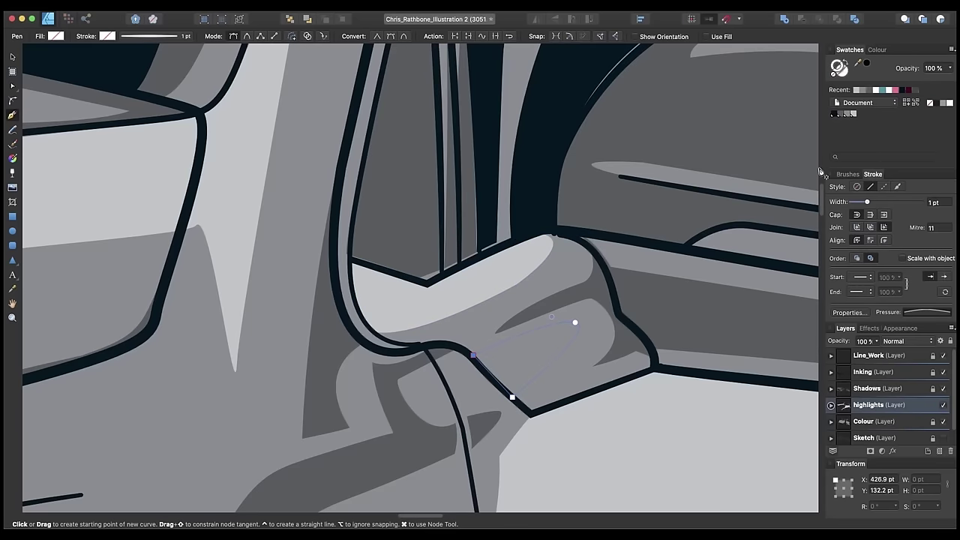
click(852, 113)
scroll(536, 357, down, 5)
drag(300, 416, 448, 332)
key(v)
click(383, 329)
Draw a highlight shape on the VW's near wing between headlight and windscreen pillar, along the bonnet gap, and fill it light grey
key(p)
click(383, 325)
drag(465, 293, 506, 253)
click(567, 191)
click(581, 195)
drag(580, 262, 579, 271)
click(441, 370)
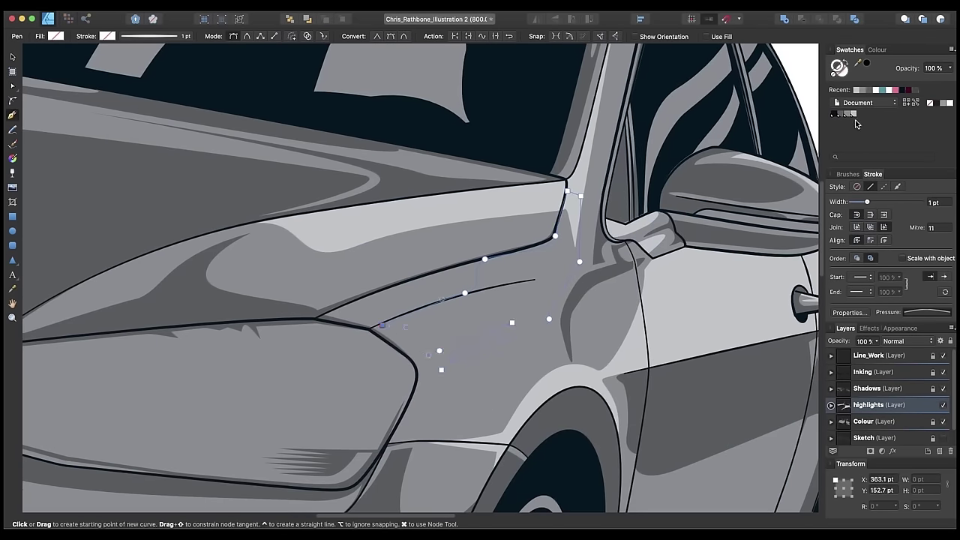
click(852, 114)
scroll(480, 337, down, 3)
key(v)
click(499, 369)
drag(225, 285, 393, 265)
Draw a light grey highlight shape along the far upper edge of the VW's bonnet, reaching the base of the windscreen
key(p)
scroll(393, 266, up, 3)
click(530, 224)
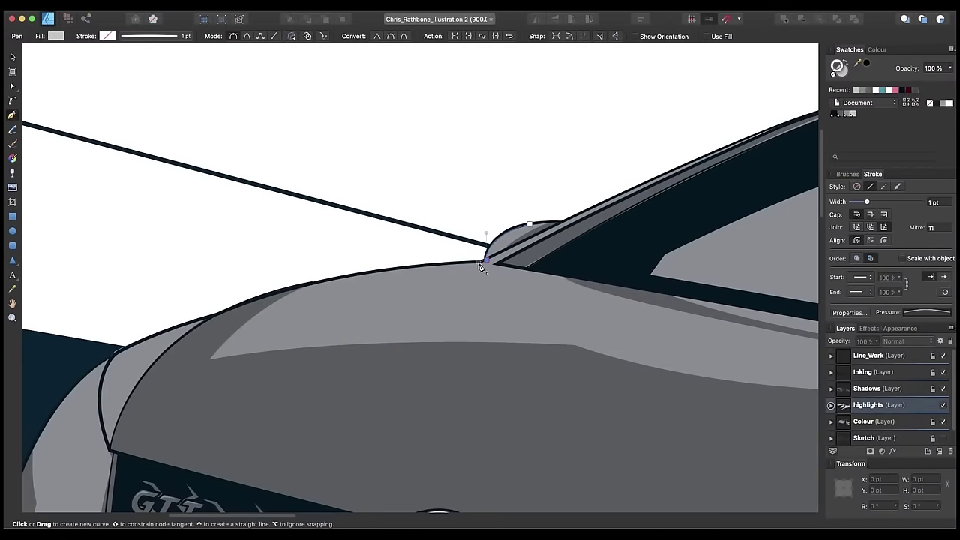
click(481, 267)
drag(317, 284, 296, 298)
drag(496, 286, 502, 294)
drag(480, 315, 492, 326)
scroll(492, 327, right, 5)
click(484, 298)
drag(351, 273, 339, 268)
click(302, 235)
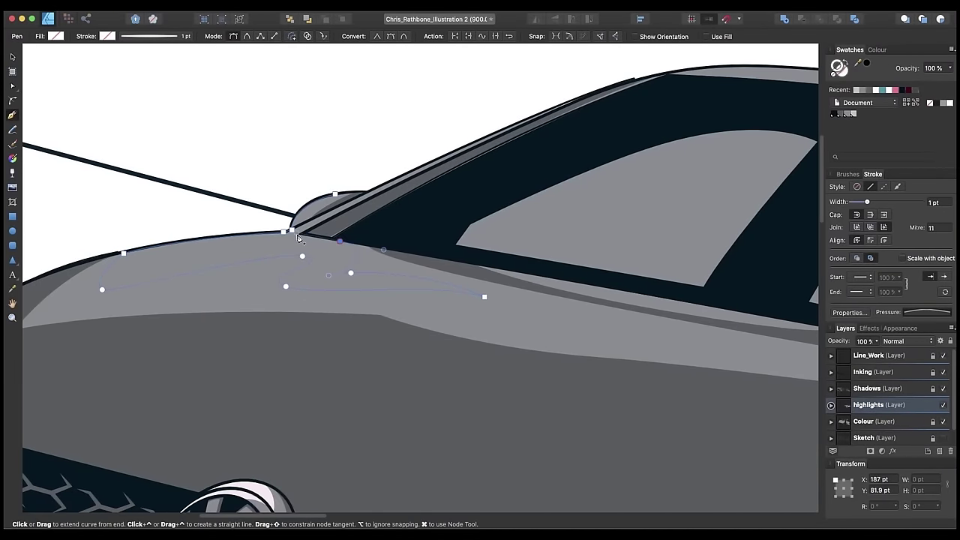
Draw highlight shapes up the VW's far windscreen pillar and along the front roof edge, filled with the light grey swatch
scroll(387, 225, right, 4)
click(335, 228)
scroll(165, 309, right, 15)
scroll(166, 309, up, 3)
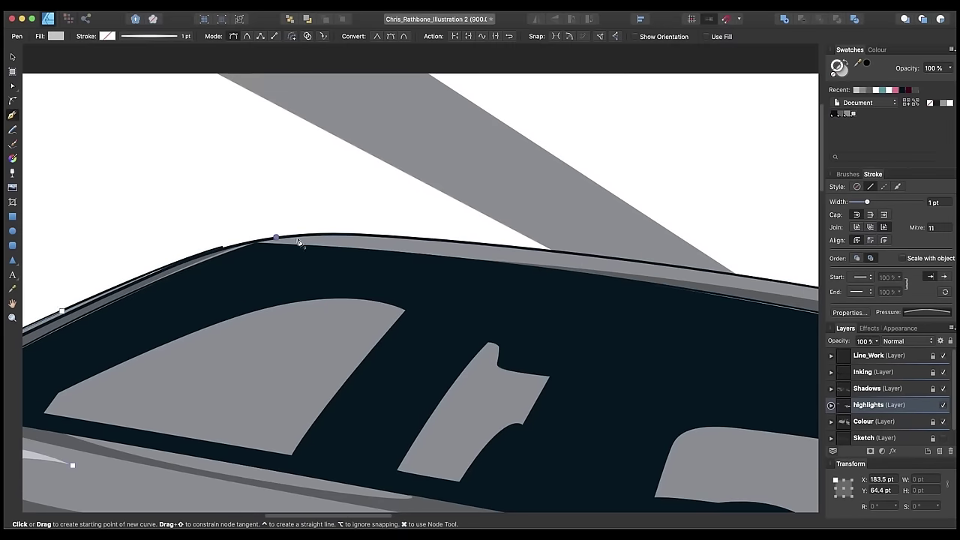
click(589, 306)
scroll(555, 336, right, 6)
scroll(555, 335, down, 2)
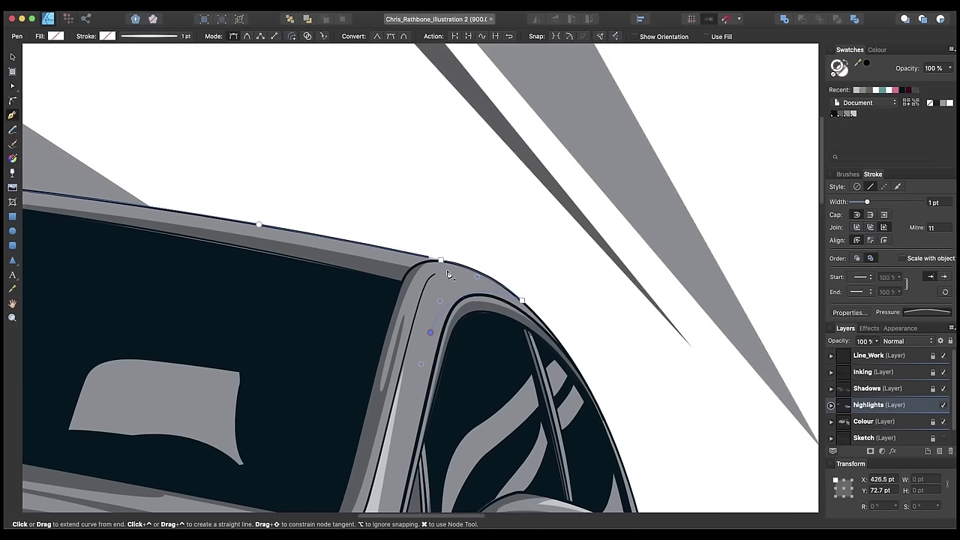
scroll(264, 239, left, 10)
drag(394, 219, 186, 190)
scroll(187, 190, left, 6)
click(376, 225)
click(852, 114)
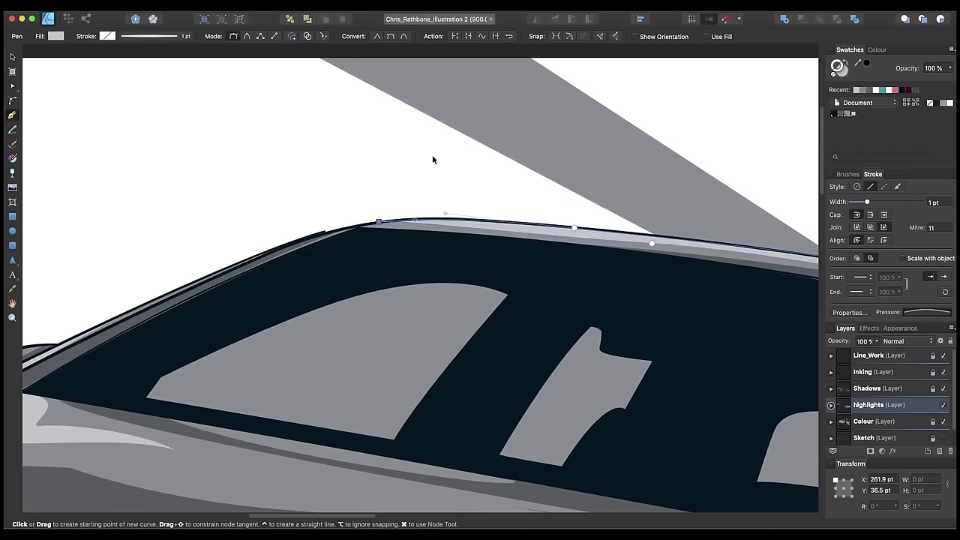
Draw a highlight shape along the outer edge of the VW's far front corner, beside the bonnet
key(v)
key(super+minus)
key(super+minus)
key(super+minus)
click(505, 256)
scroll(330, 318, up, 10)
key(p)
scroll(271, 245, up, 5)
scroll(270, 245, left, 5)
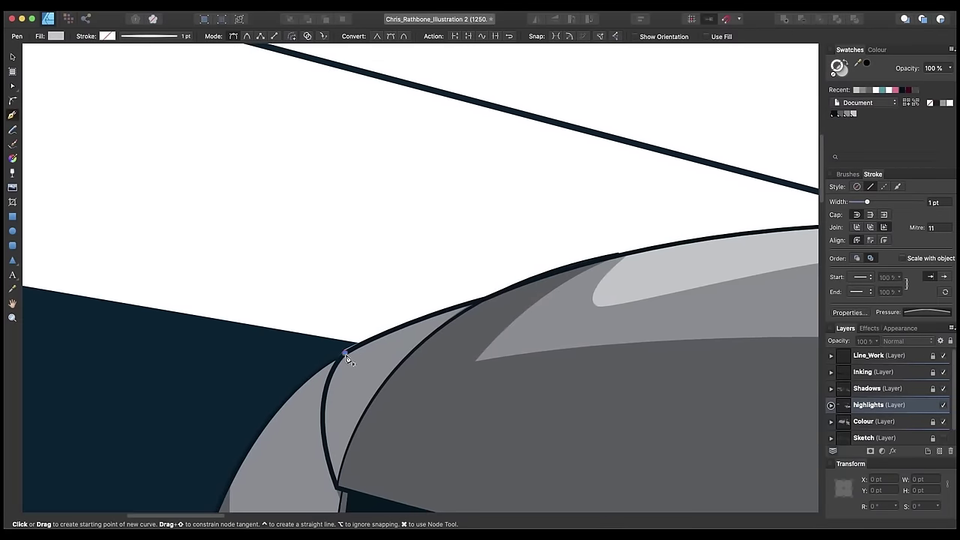
click(345, 353)
drag(478, 302, 435, 328)
click(397, 377)
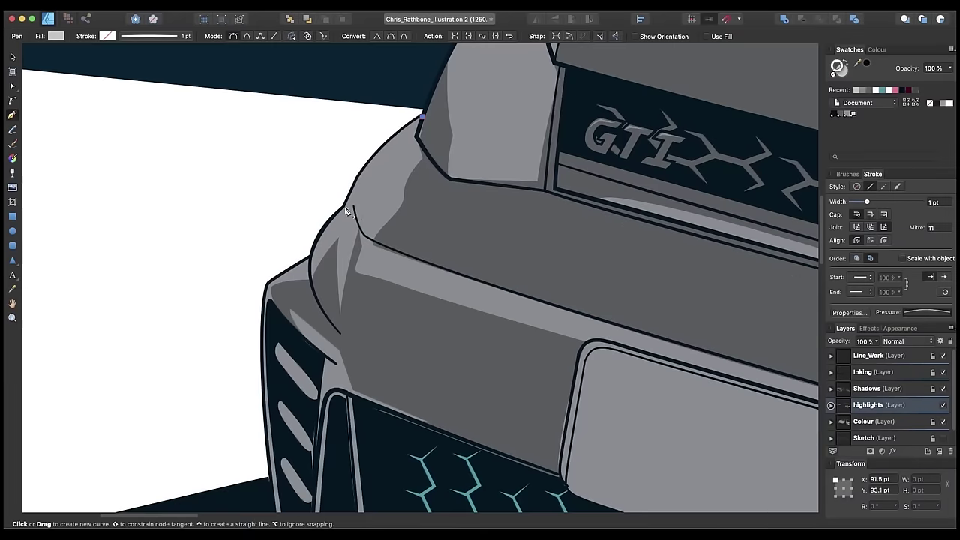
Draw a highlight shape along the far outer edge of the VW's front bumper and fill it with the light grey swatch
drag(345, 205, 331, 255)
click(312, 255)
click(270, 280)
click(311, 272)
click(355, 218)
drag(396, 161, 412, 160)
click(420, 132)
click(422, 116)
click(854, 114)
Draw a highlight shape beneath the crease line across the VW's front bumper and fill it with the light grey swatch
drag(501, 287, 535, 258)
click(535, 257)
click(531, 315)
click(283, 240)
click(392, 261)
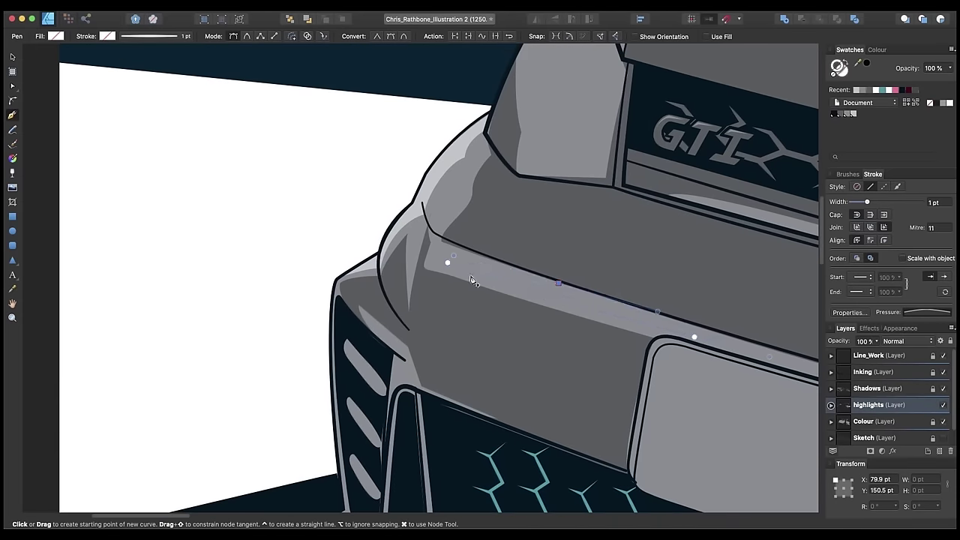
click(853, 114)
Draw a small highlight shape on the VW's far bumper corner above the grille and fill it with the light grey swatch
drag(422, 364, 471, 328)
click(400, 319)
click(401, 318)
mouse_move(434, 365)
mouse_down()
mouse_move(441, 383)
mouse_move(417, 410)
mouse_up()
click(854, 114)
Draw a narrow highlight shape beside the side vents on the VW's far bumper corner and fill it with the light grey swatch
key(v)
drag(417, 411, 409, 279)
drag(409, 279, 412, 328)
drag(346, 290, 661, 279)
key(p)
mouse_move(703, 335)
mouse_down()
mouse_move(650, 399)
mouse_move(691, 464)
mouse_up()
drag(676, 485, 682, 509)
click(693, 437)
click(717, 469)
click(853, 114)
key(v)
click(558, 200)
key(super+minus)
key(super+minus)
key(super+minus)
key(super+minus)
key(super+minus)
key(super+equal)
drag(677, 256, 554, 293)
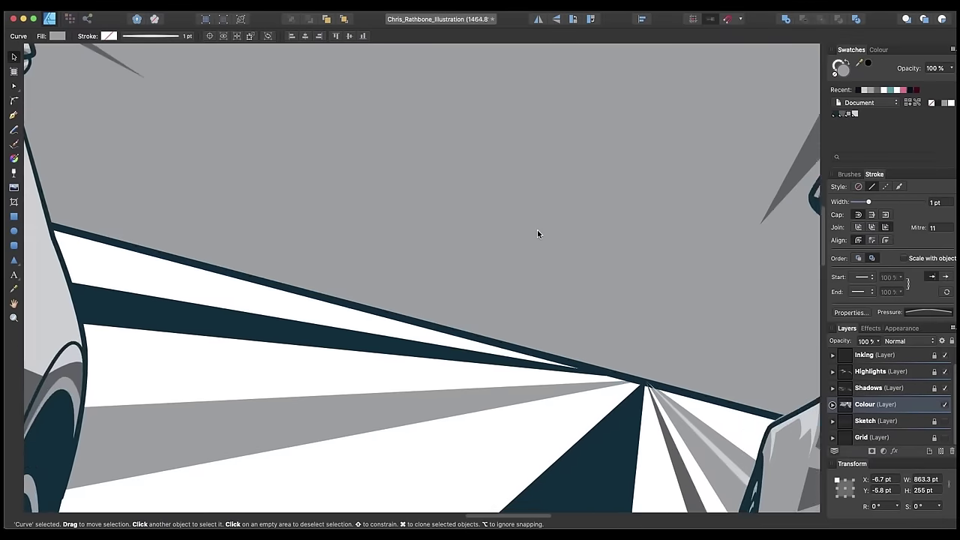
Review the whole illustration, clear the selection, and inspect the CMYK values of the dark navy global swatch
scroll(536, 230, down, 3)
scroll(537, 229, up, 3)
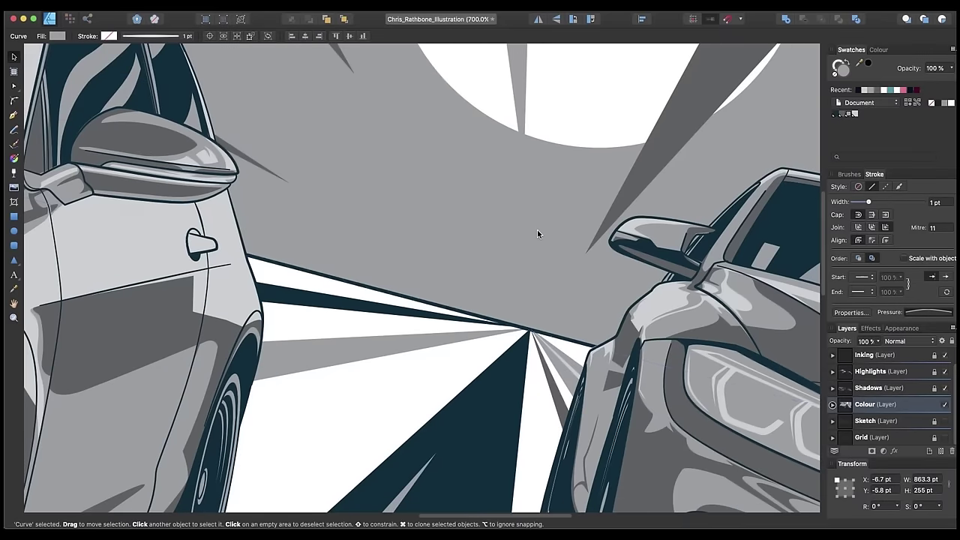
scroll(536, 229, down, 4)
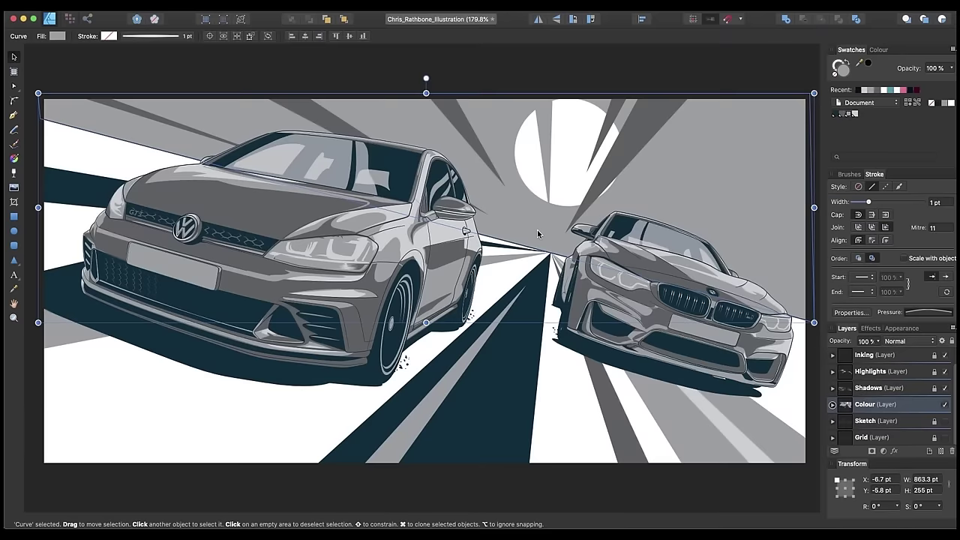
scroll(537, 230, up, 1)
drag(537, 230, 519, 235)
click(533, 67)
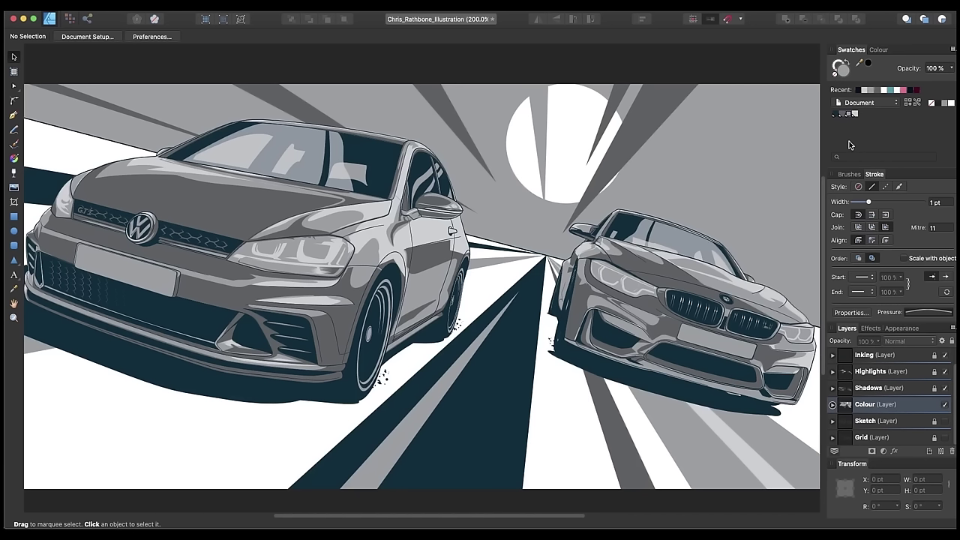
double_click(835, 115)
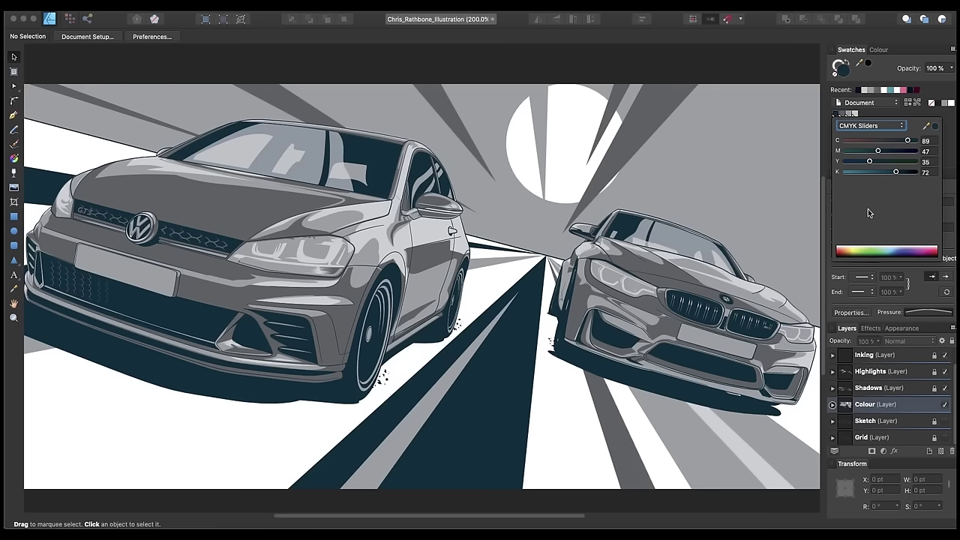
click(948, 159)
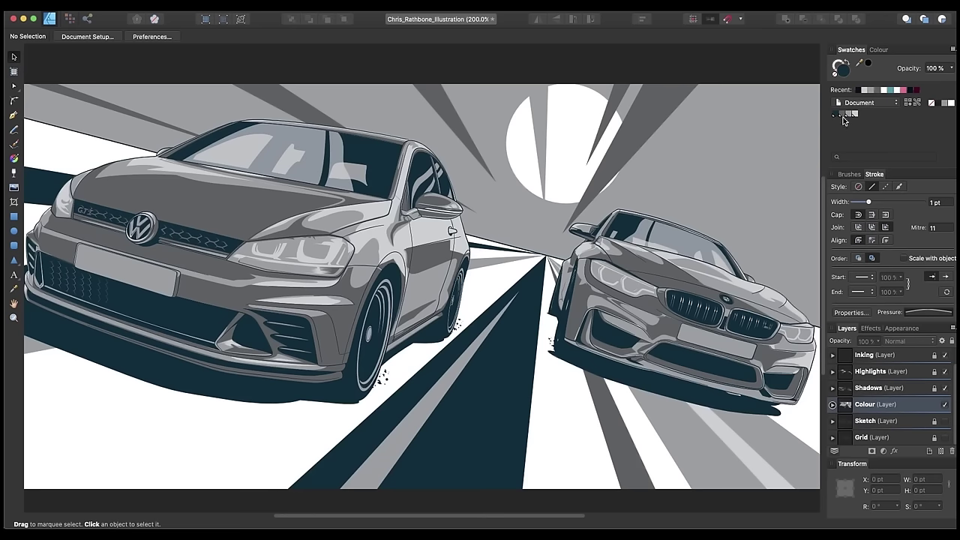
Recolour the dark grey global swatch to teal with CMYK values 77, 17, 31 and 9
double_click(843, 116)
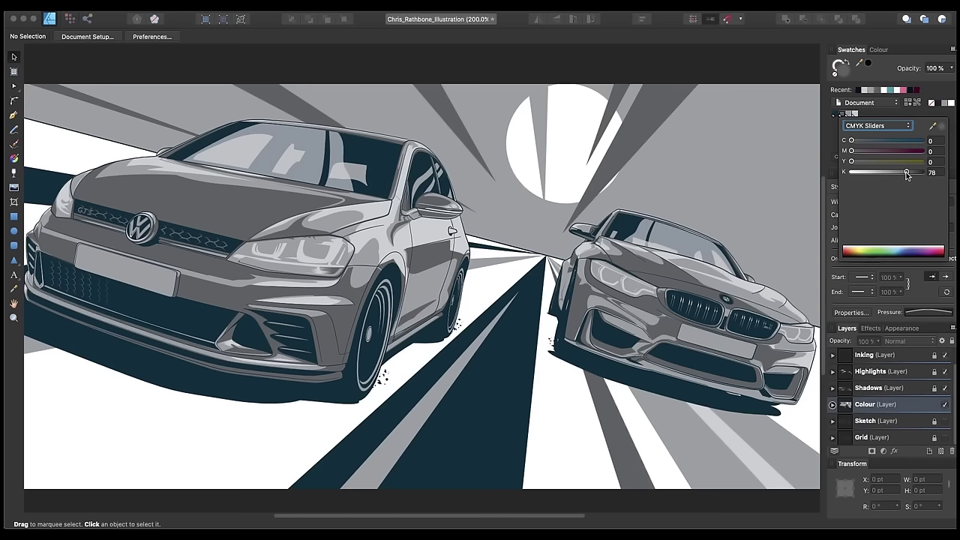
drag(906, 172, 806, 180)
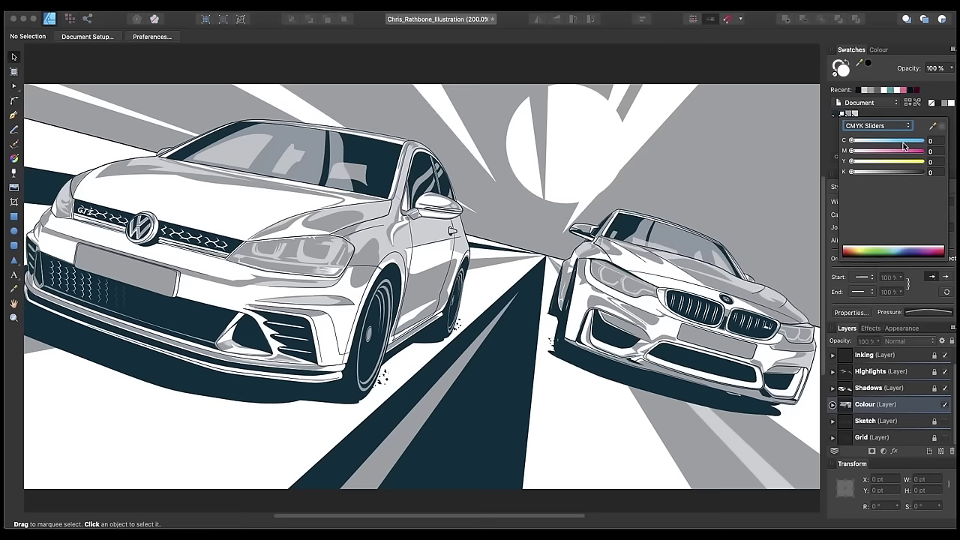
click(905, 142)
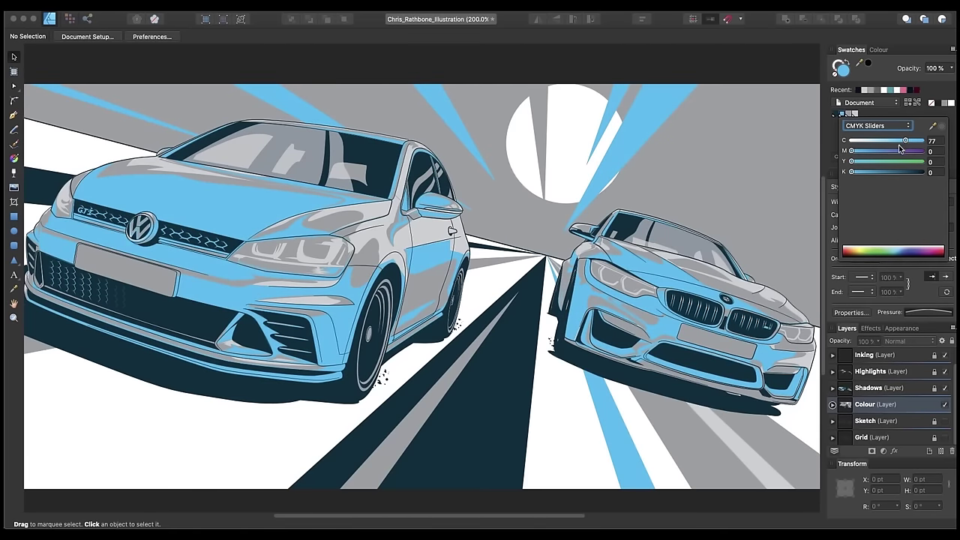
click(862, 151)
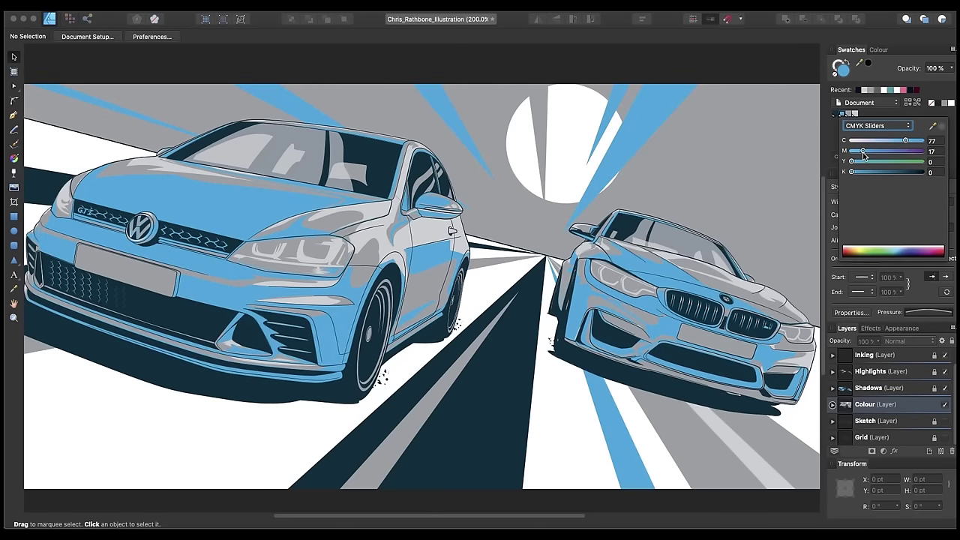
click(874, 162)
click(873, 161)
drag(852, 172, 857, 172)
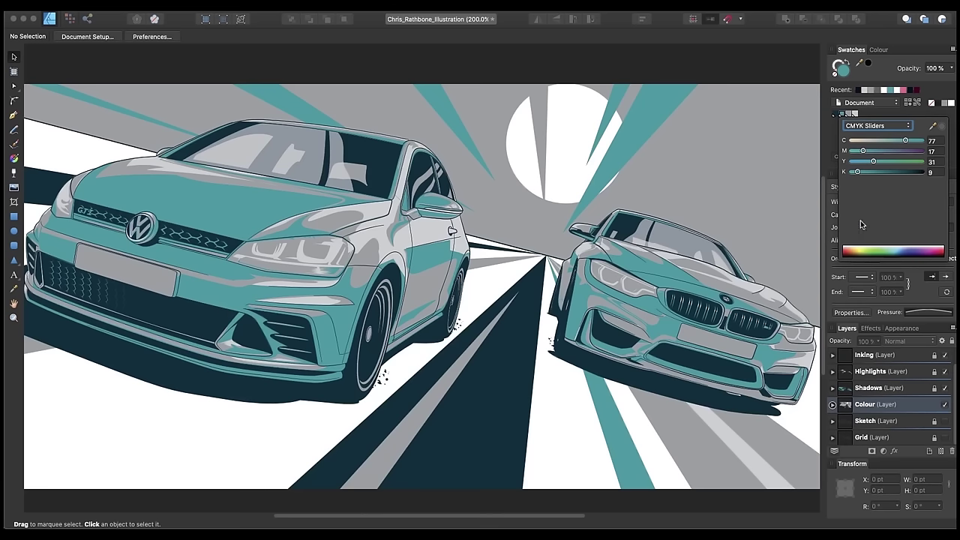
click(891, 115)
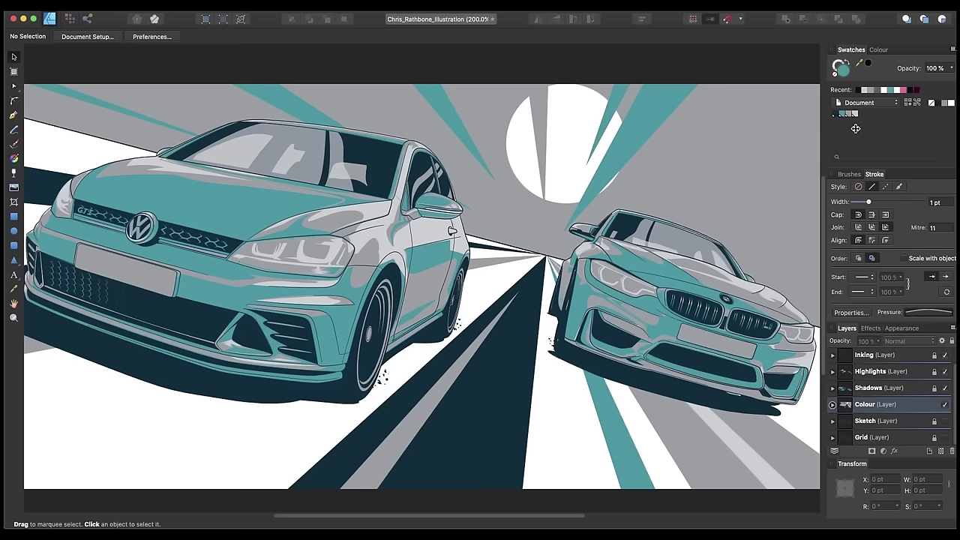
Recolour the mid grey global swatch to a pale mint and the light grey global swatch to white
double_click(849, 116)
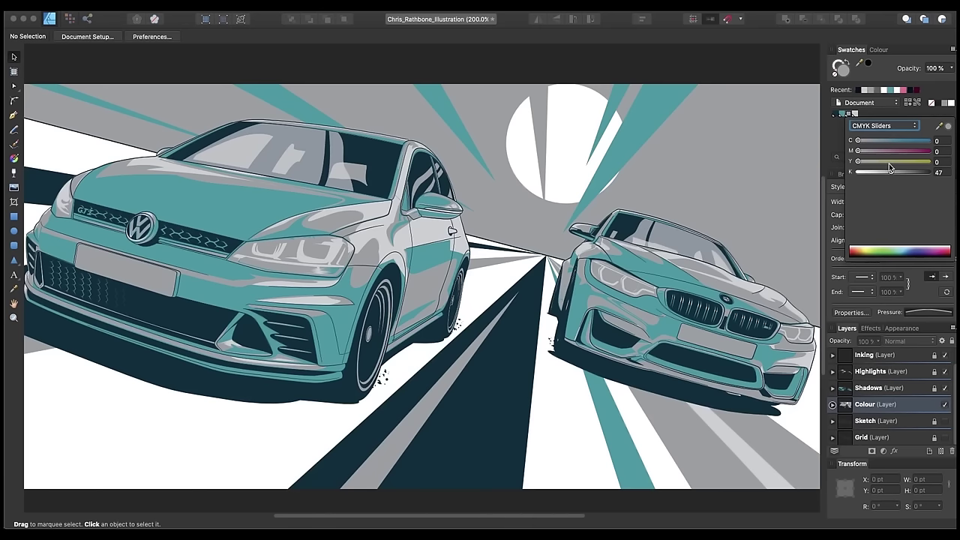
drag(885, 171, 860, 176)
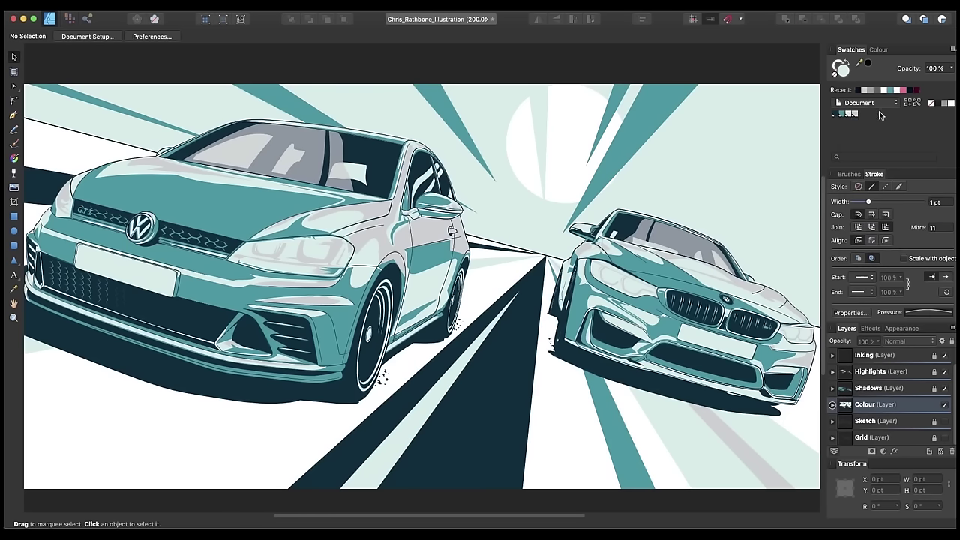
click(856, 115)
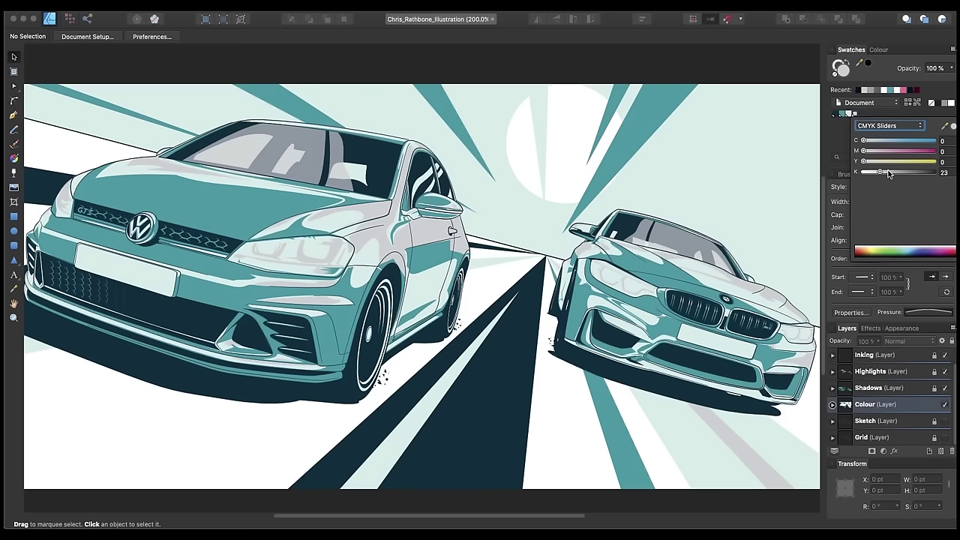
drag(881, 172, 844, 174)
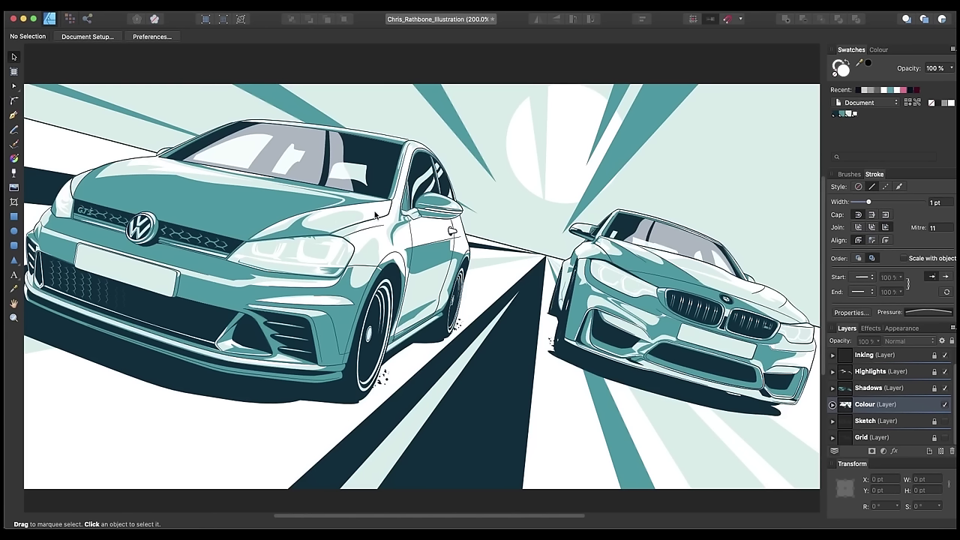
Select the pale mint ray crossing the sun together with the white ray in front of the BMW
click(571, 150)
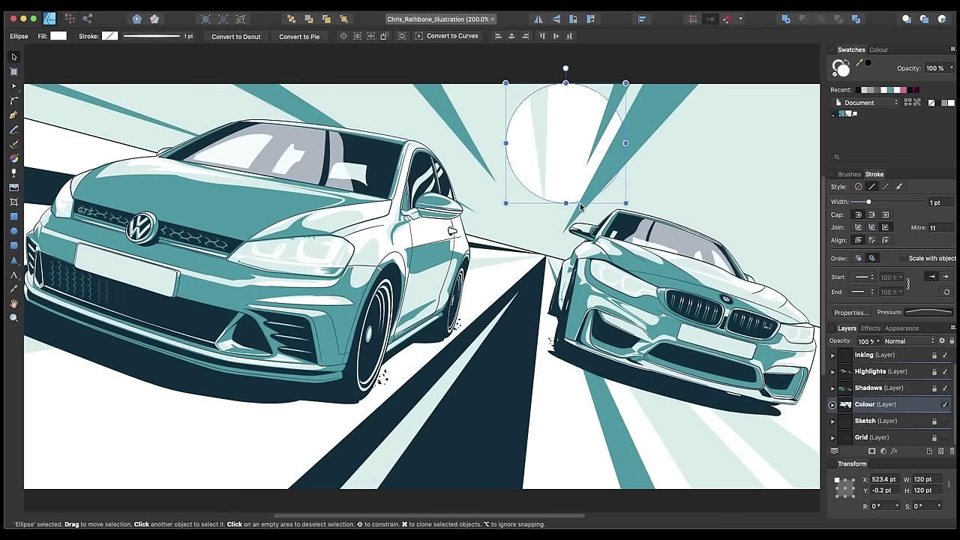
click(714, 70)
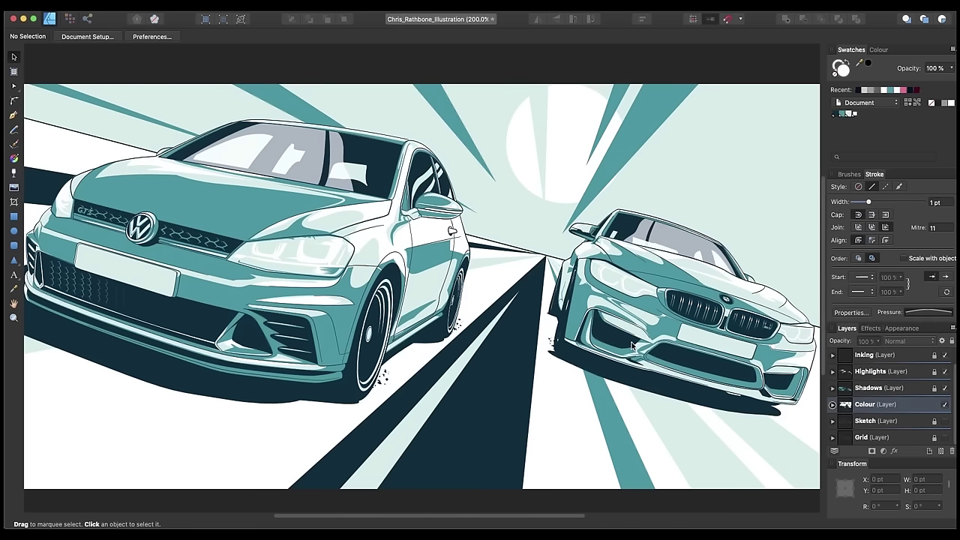
click(540, 157)
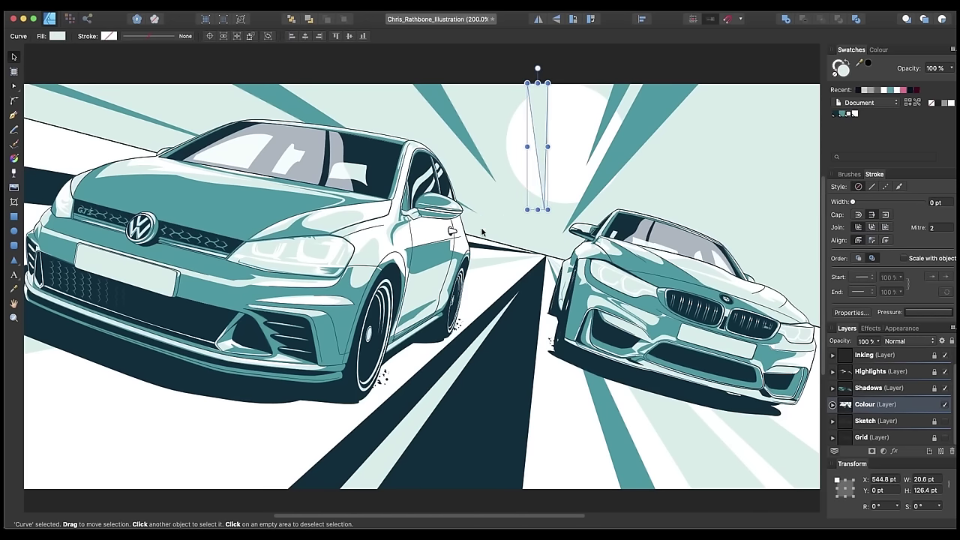
shift+click(773, 463)
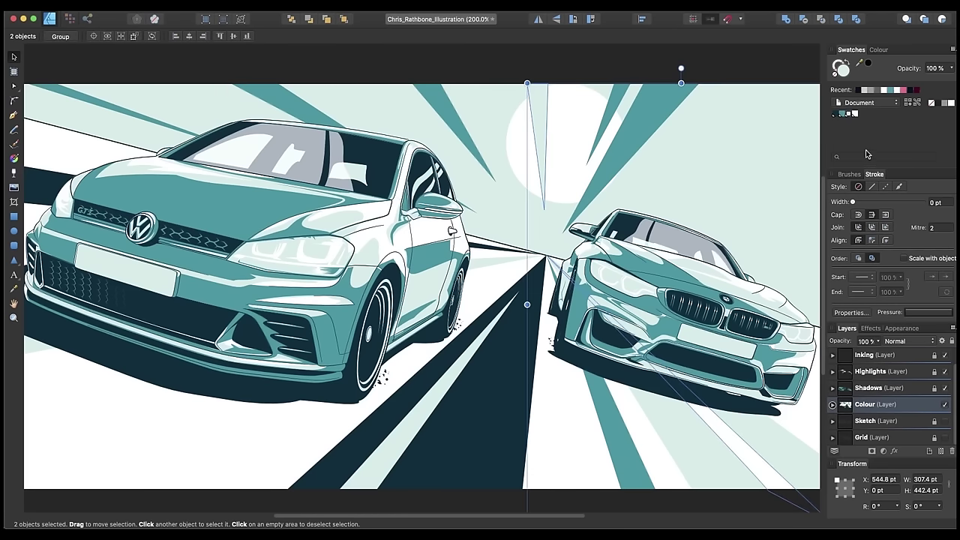
Add a pink global colour with cyan and black at 0 to the document palette and fill the two selected rays with it
click(953, 50)
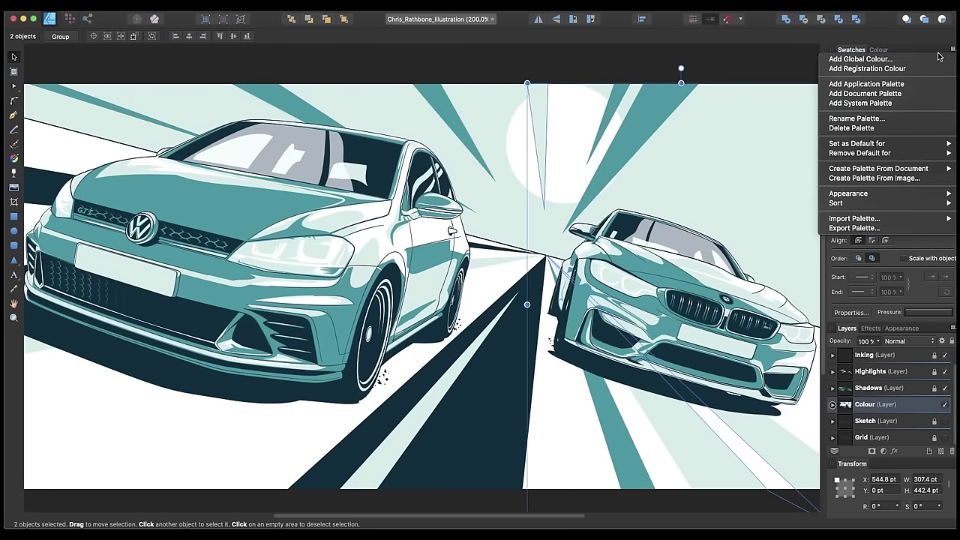
click(900, 60)
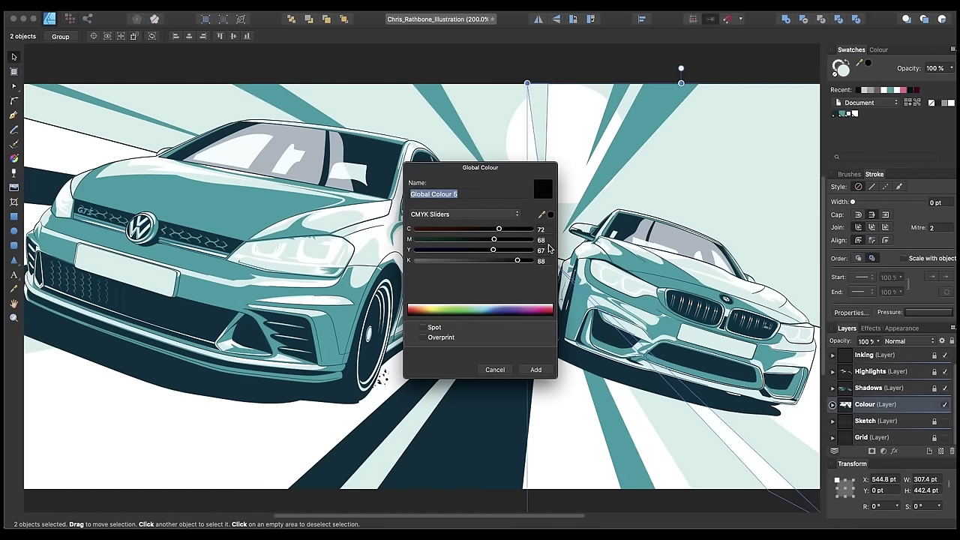
drag(479, 260, 388, 266)
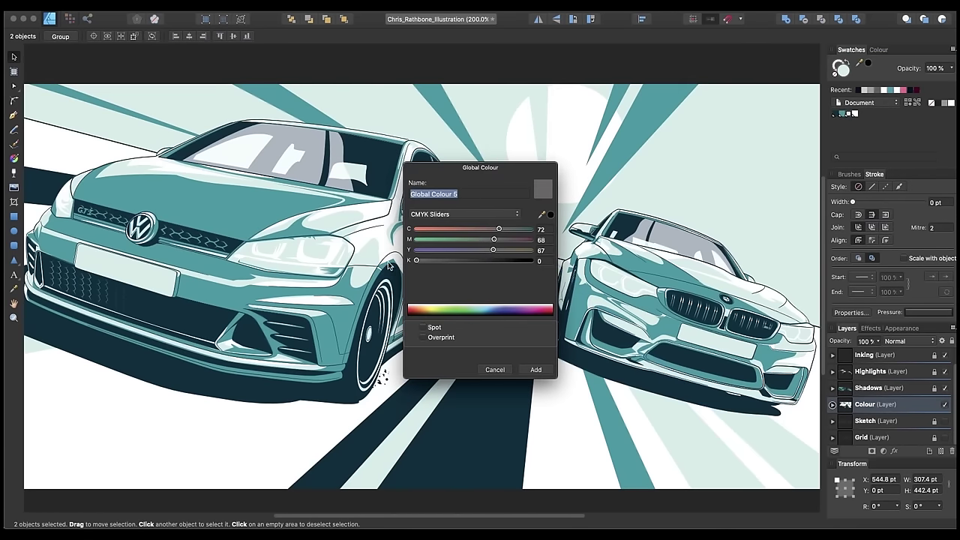
drag(498, 229, 373, 233)
drag(480, 253, 399, 253)
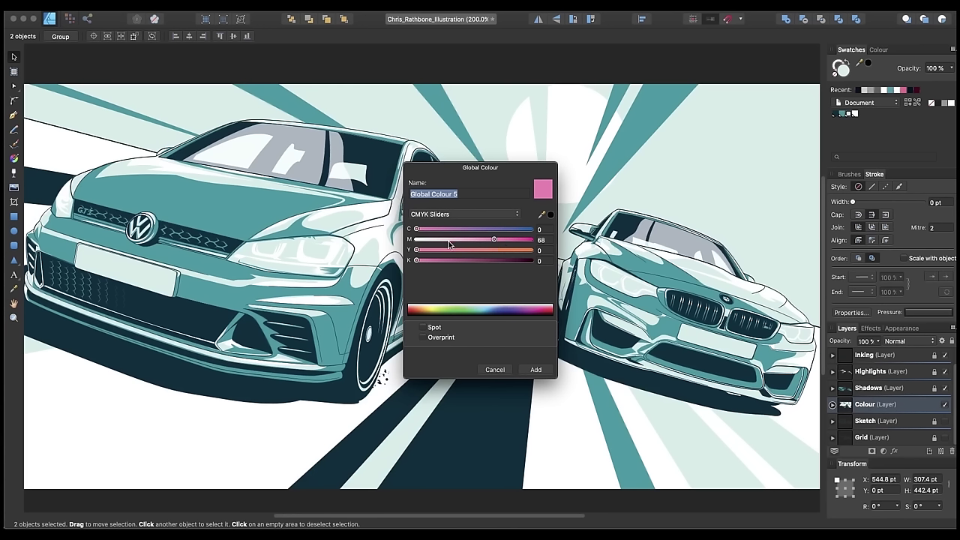
drag(429, 253, 431, 255)
click(537, 370)
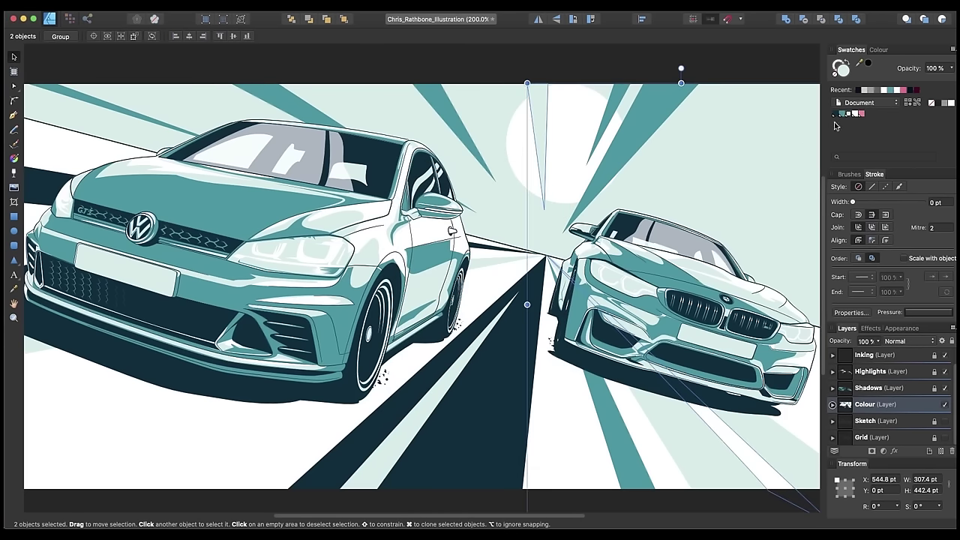
click(861, 115)
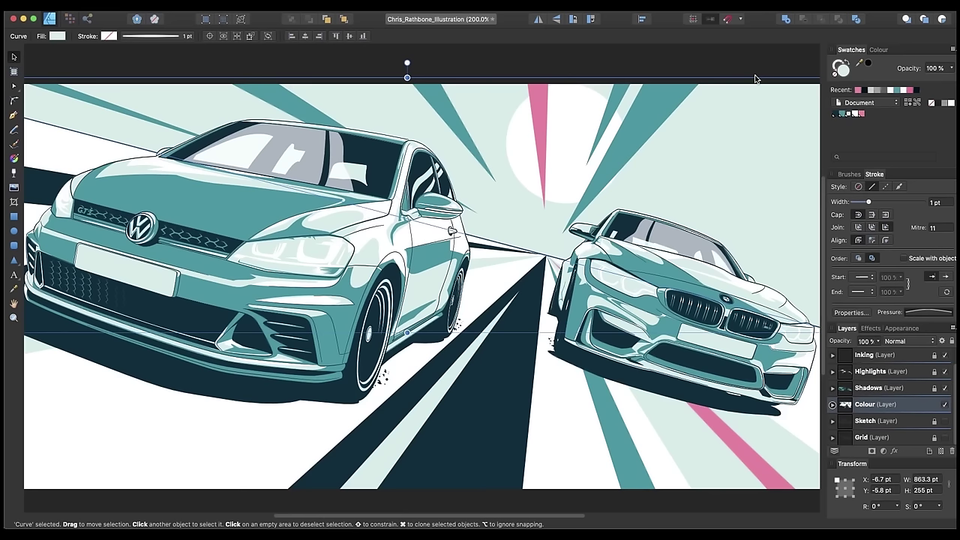
click(786, 75)
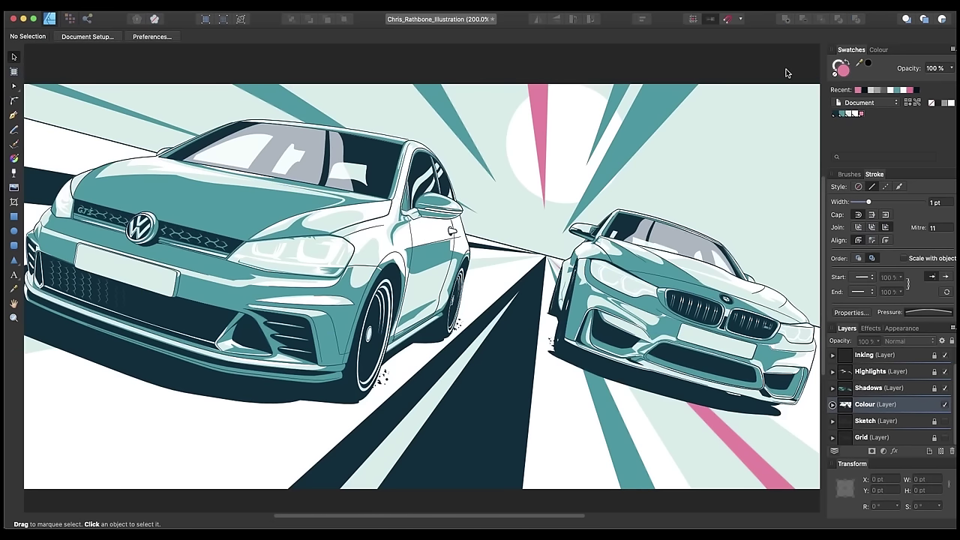
Create a new layer above Line_Work and name it Flashes
scroll(908, 414, up, 1)
scroll(907, 398, up, 2)
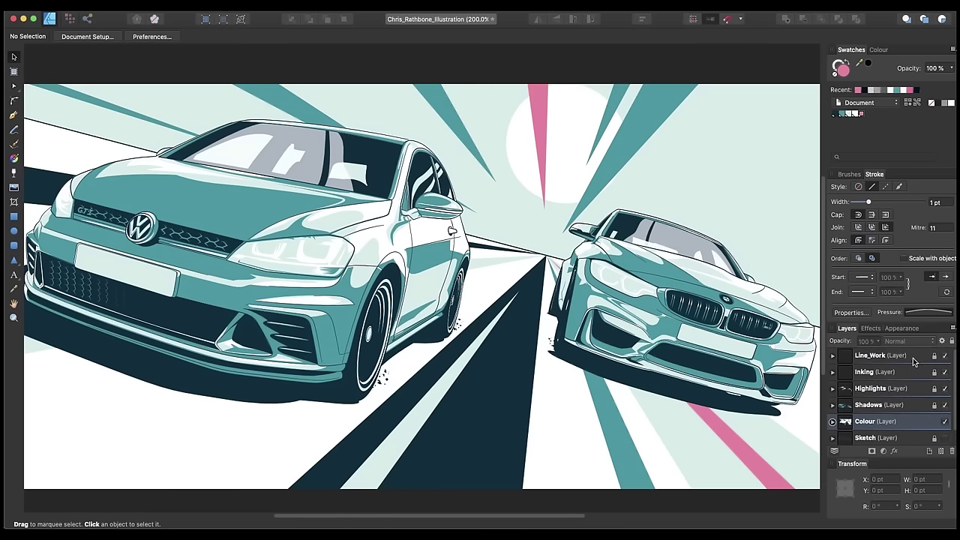
click(905, 358)
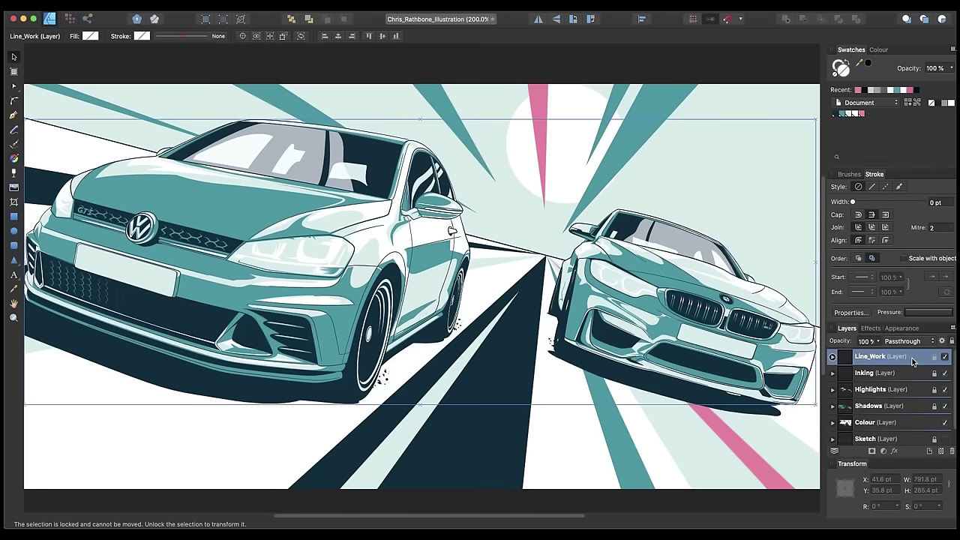
click(929, 451)
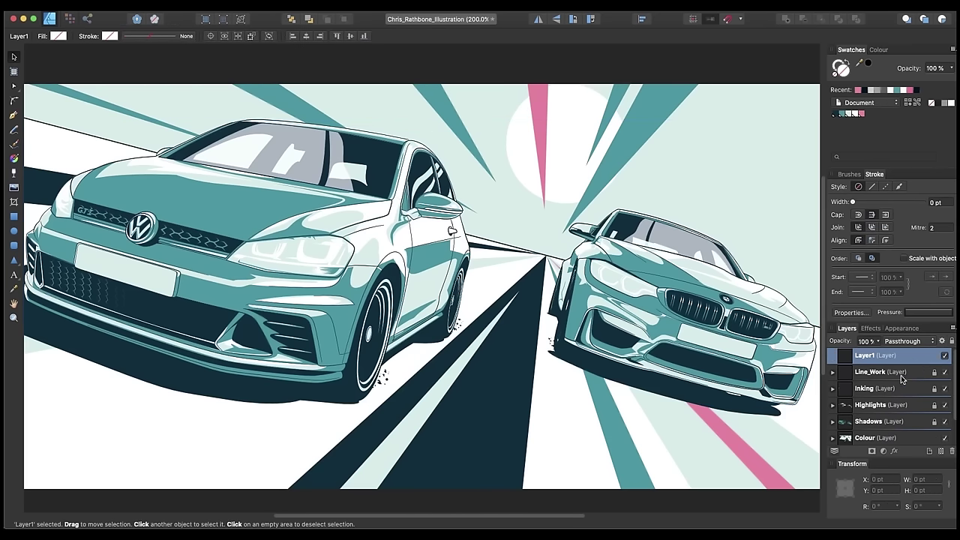
double_click(864, 357)
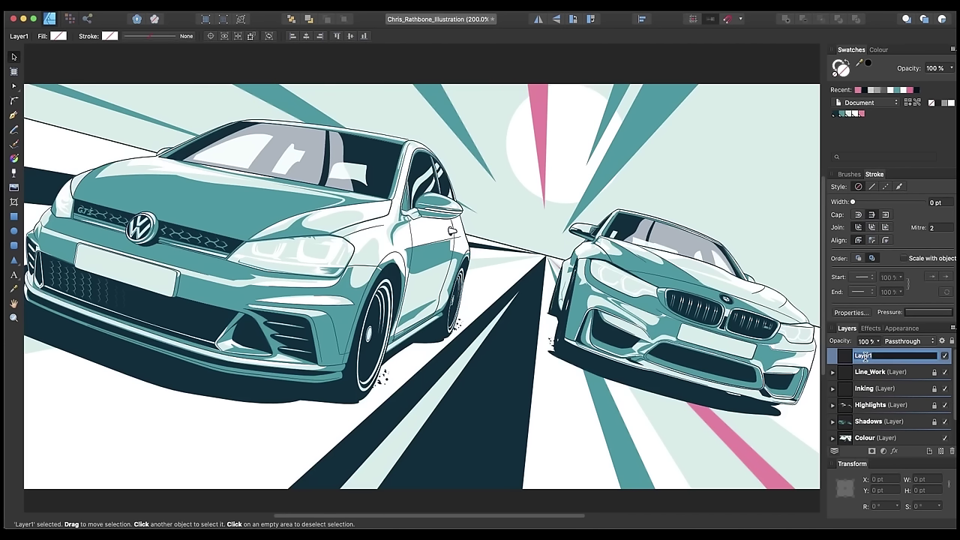
text(Flashes)
key(Return)
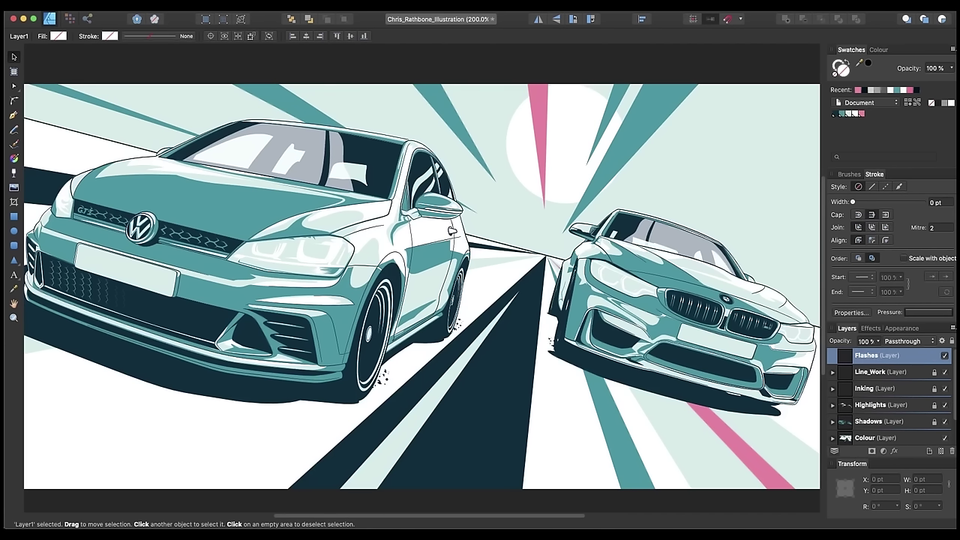
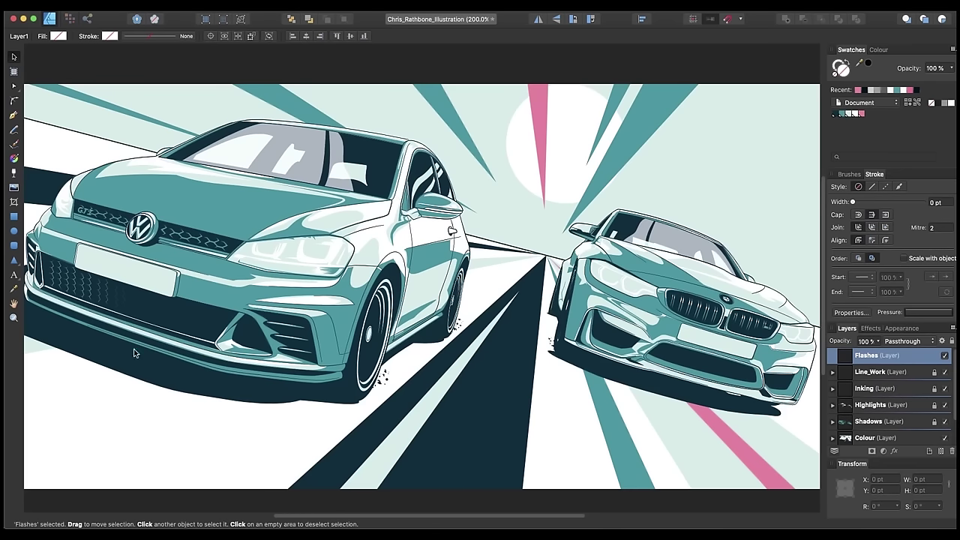
Draw a tapering flash about 573 by 237 pt from the canvas's lower left corner to the vanishing point and fill it pale mint
scroll(214, 397, down, 2)
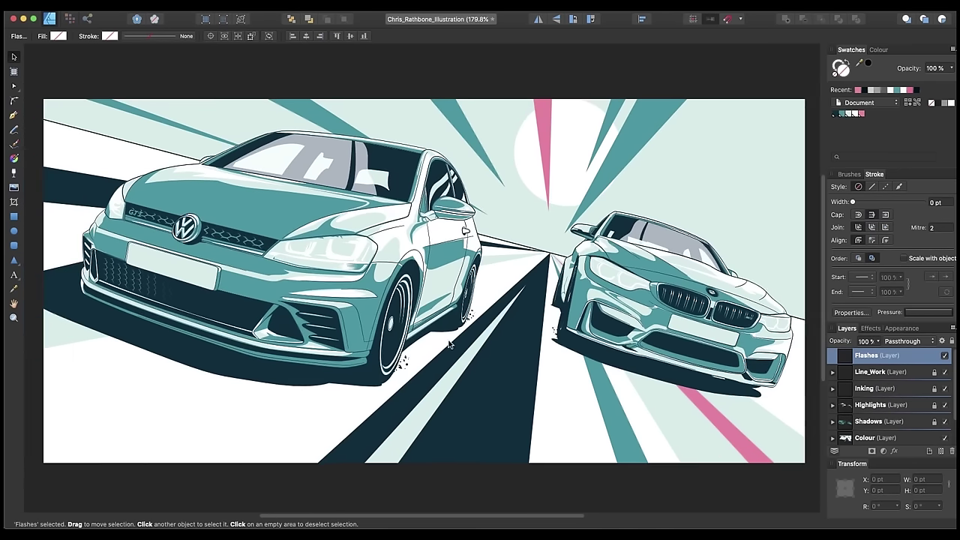
key(p)
click(35, 424)
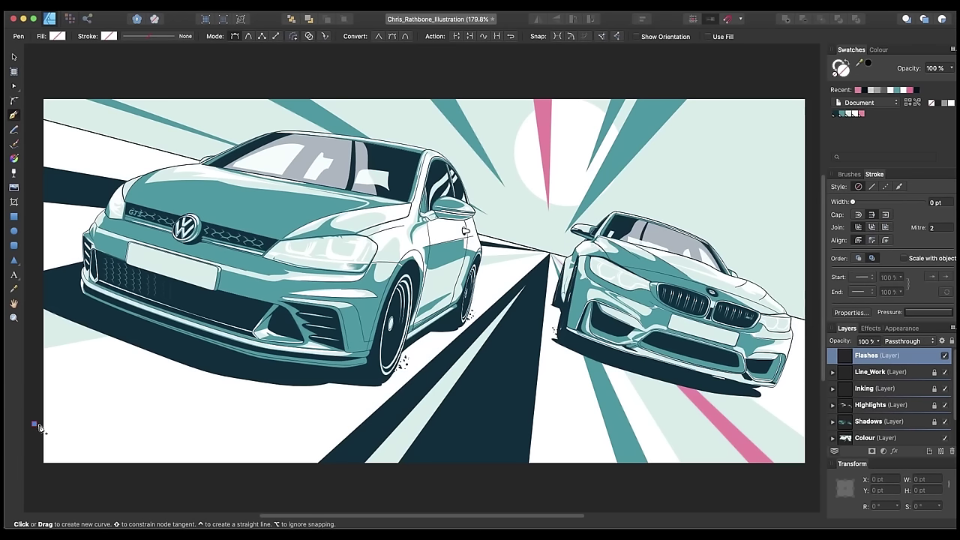
click(550, 253)
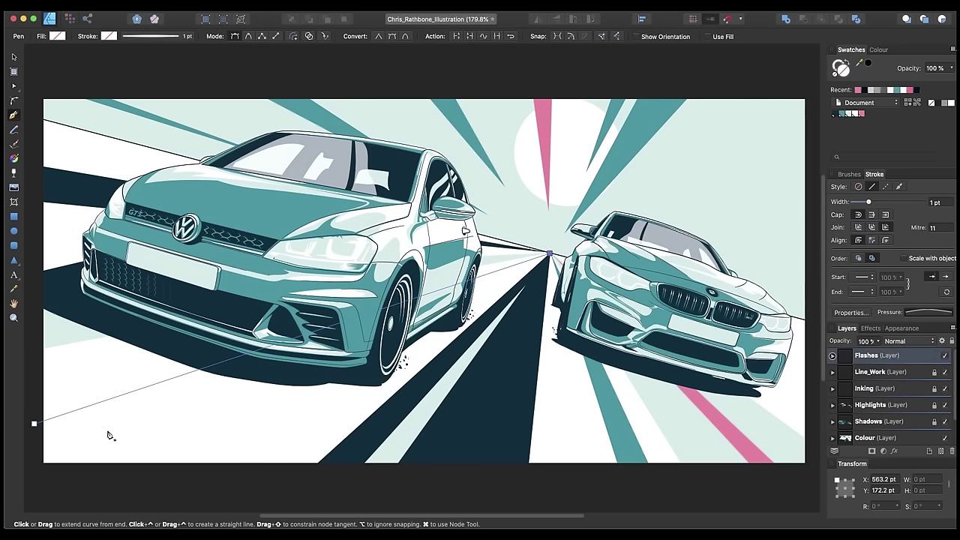
click(63, 467)
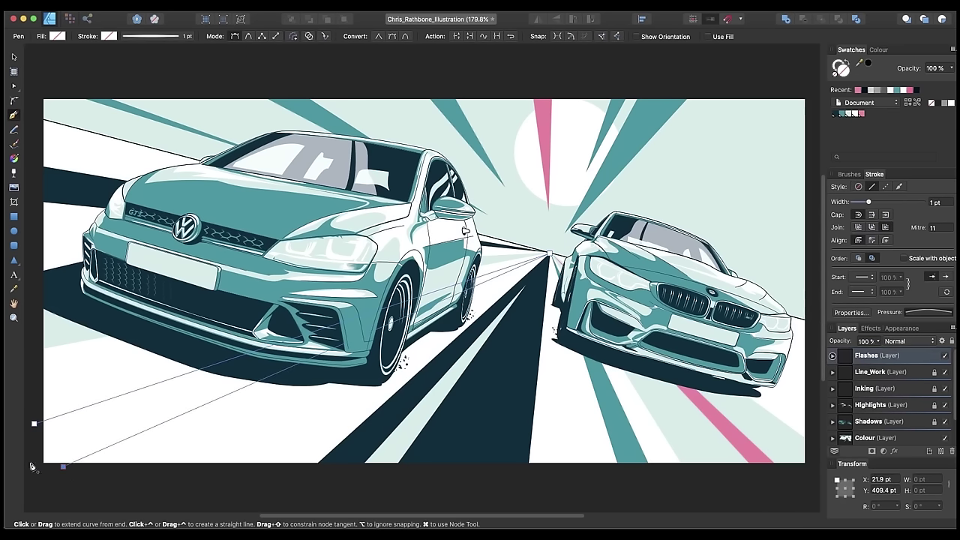
click(35, 465)
click(34, 424)
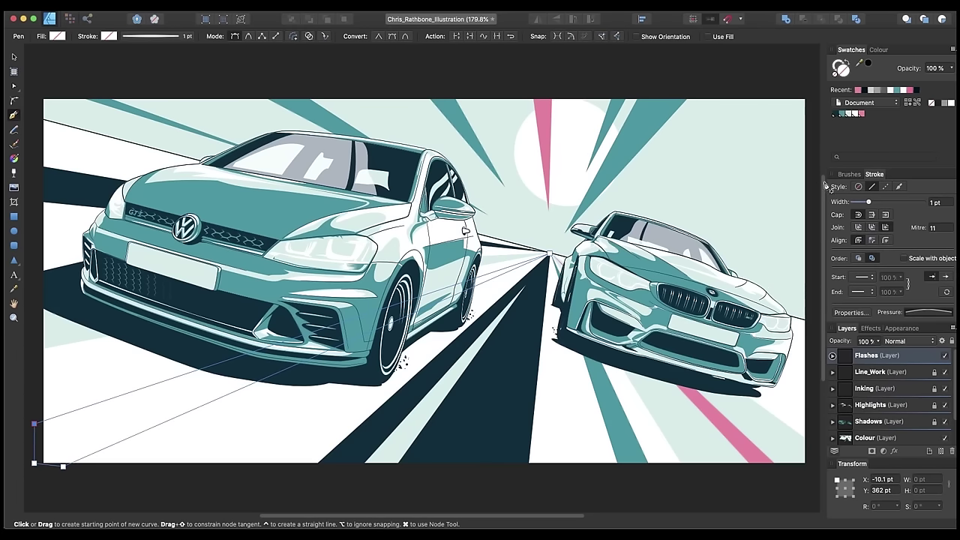
click(843, 114)
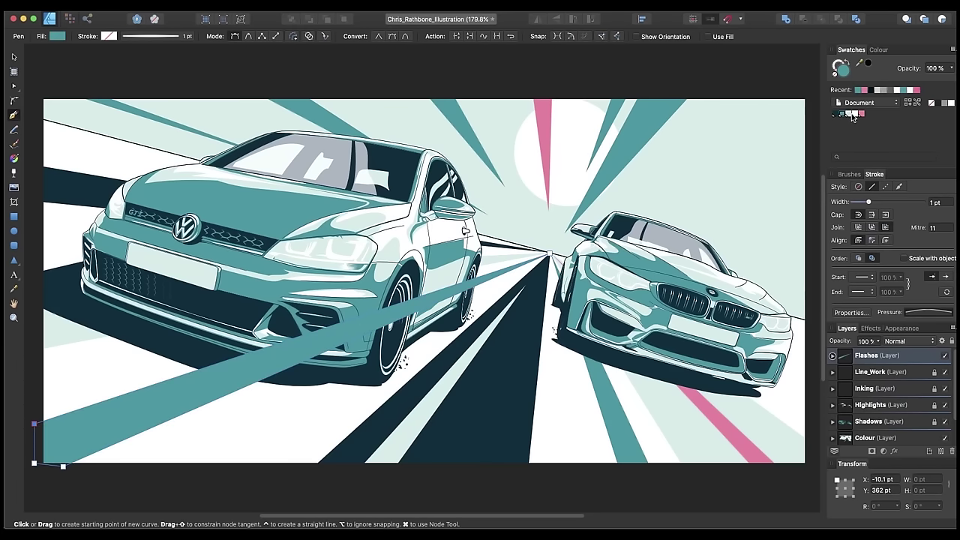
click(848, 114)
key(v)
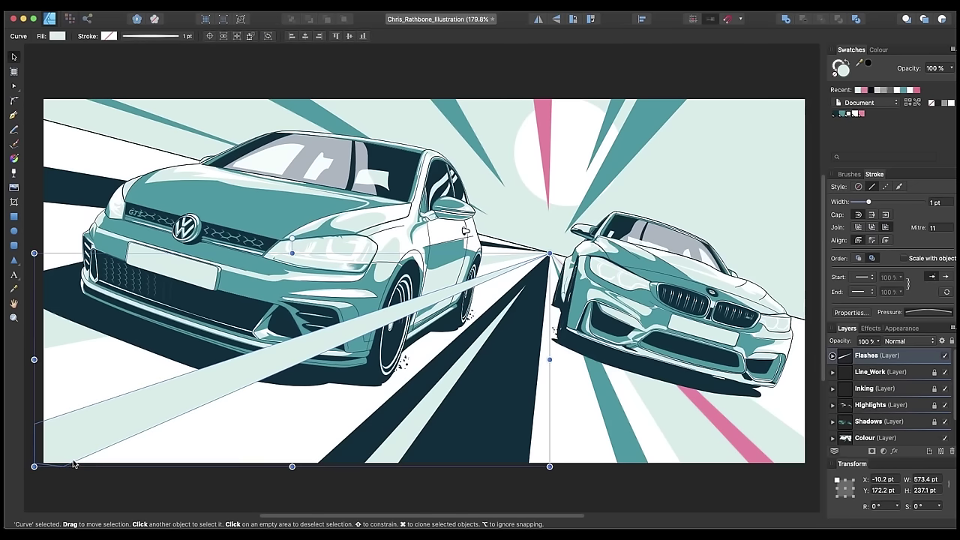
Narrow the mint flash's wide end slightly and pull its tip back to the VW's front wheel
click(68, 479)
key(a)
click(60, 462)
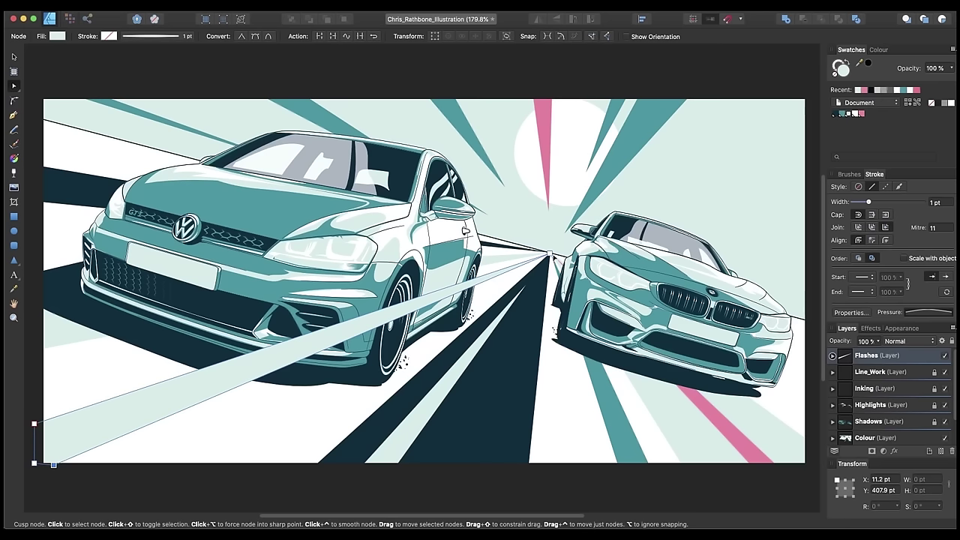
click(550, 256)
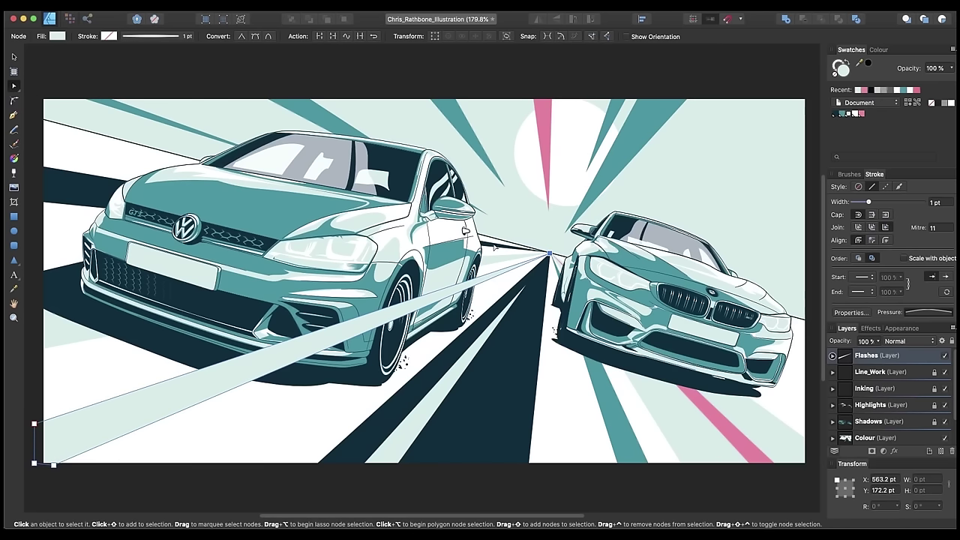
drag(551, 257, 420, 311)
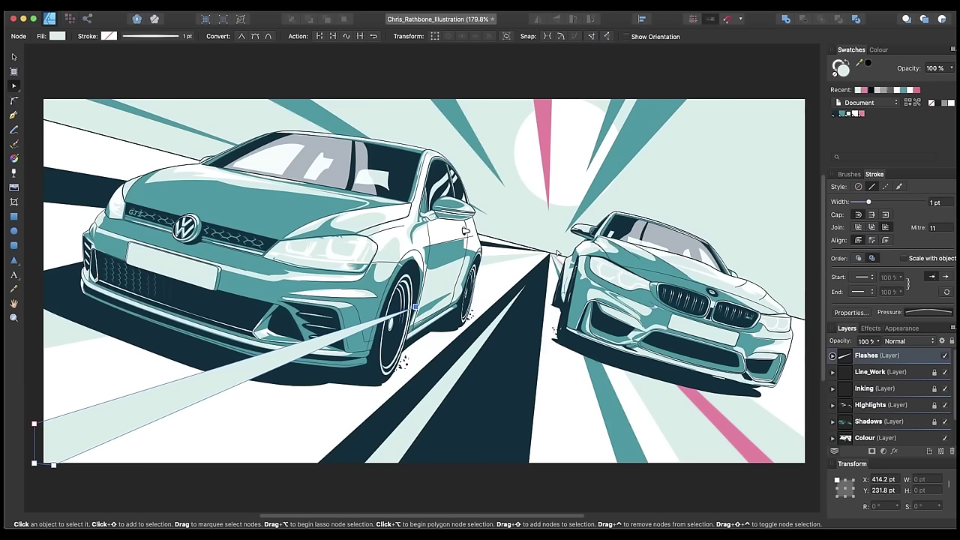
click(189, 474)
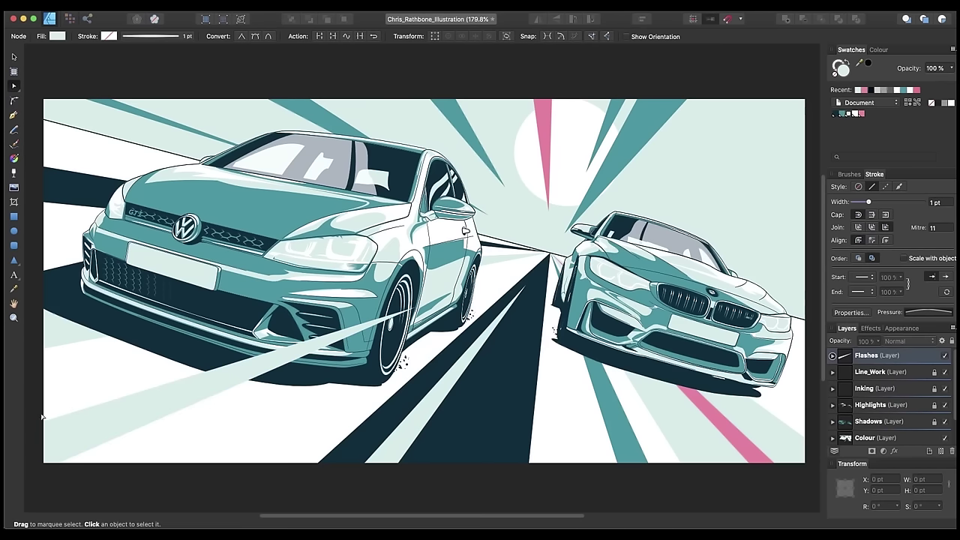
Draw a thin teal flash from the canvas's left edge just above the mint one and shorten its tip to the VW's lower bumper vent
key(p)
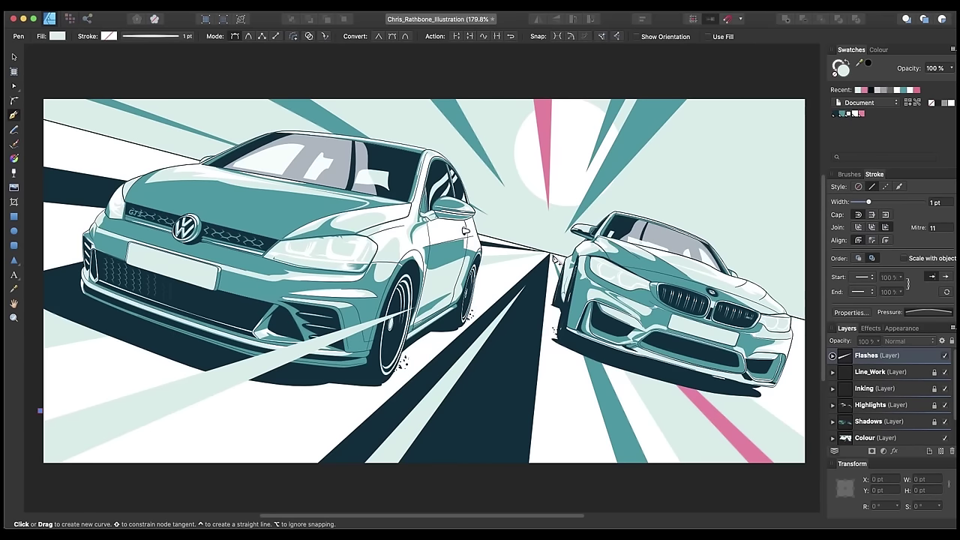
click(552, 254)
click(39, 402)
click(40, 410)
click(551, 254)
click(843, 114)
key(a)
drag(552, 254, 291, 340)
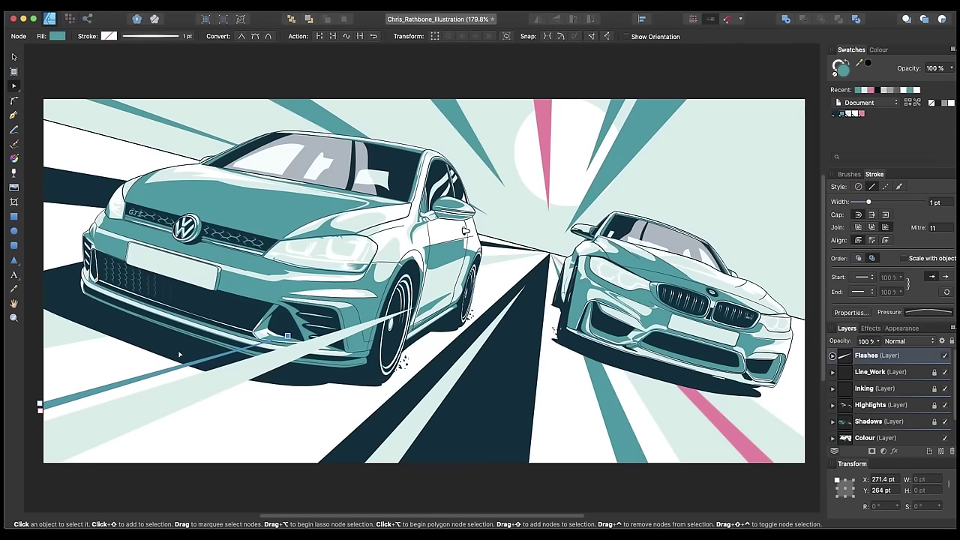
click(41, 332)
Draw a pink tapering flash from the canvas's left edge at the VW grille's height and shorten its tip to just beyond the badge
key(p)
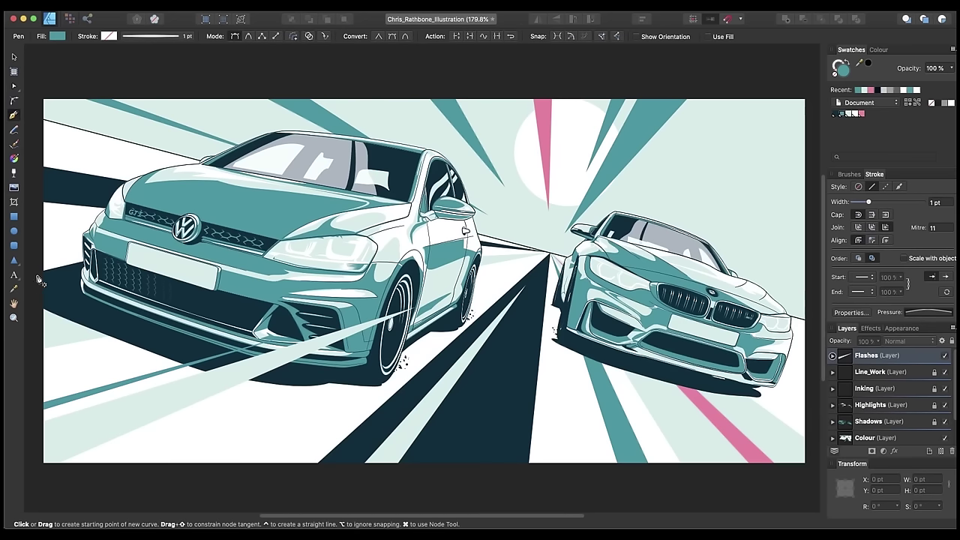
click(36, 252)
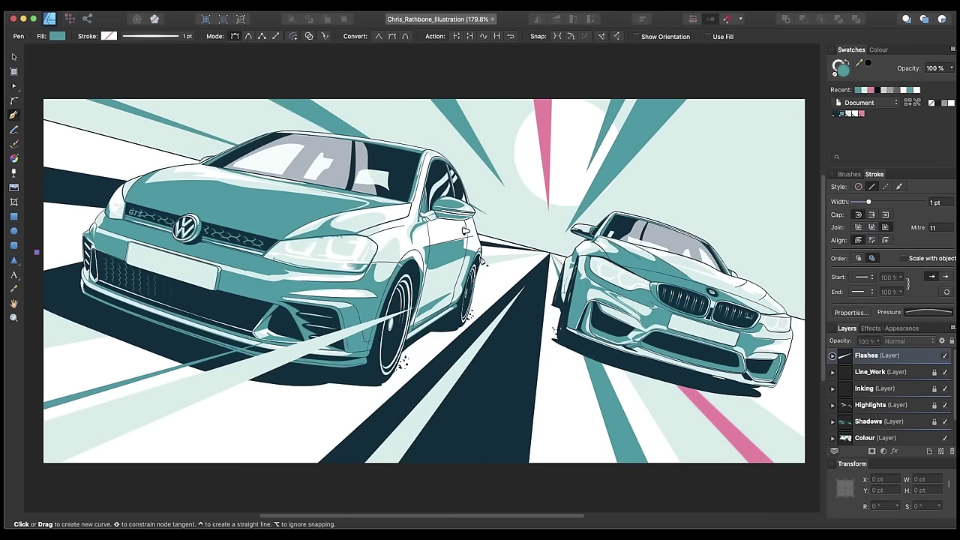
click(552, 255)
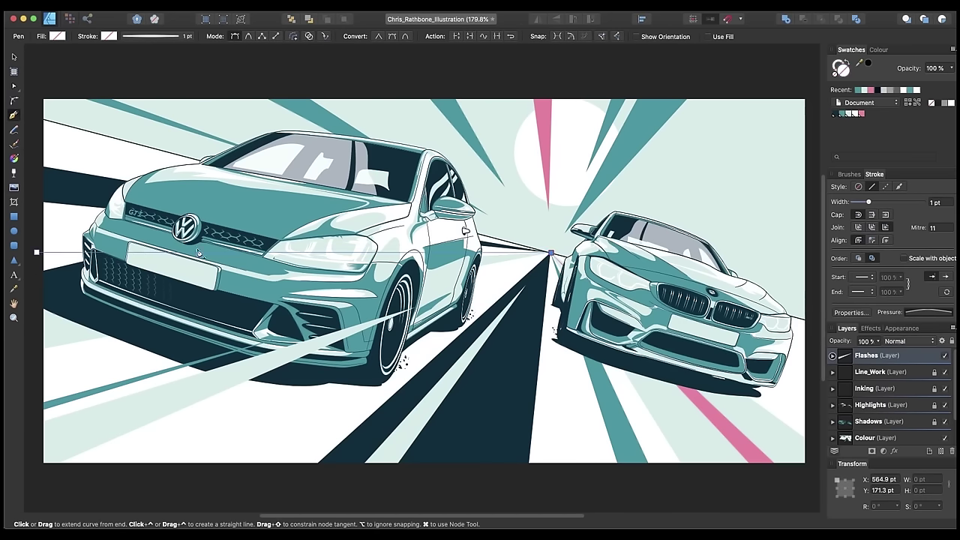
click(36, 253)
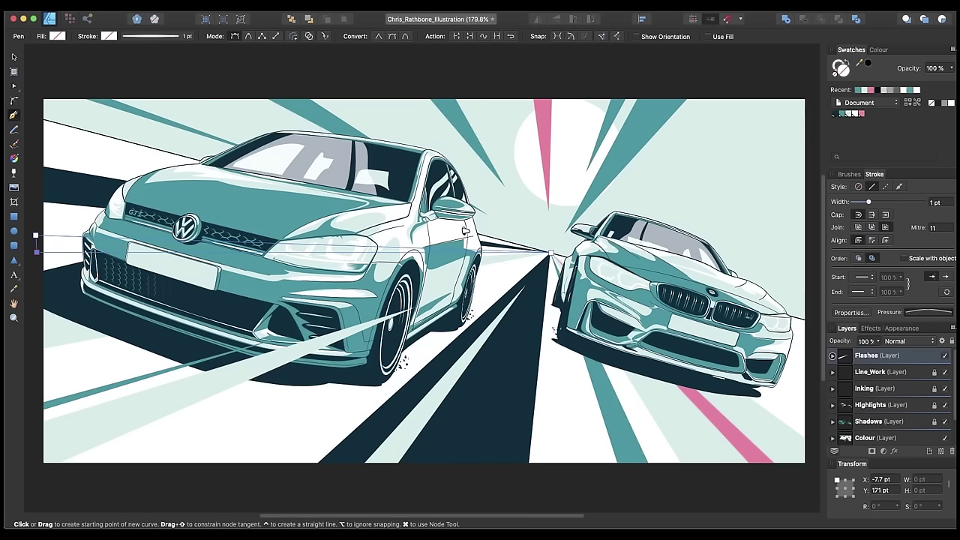
click(861, 114)
key(a)
drag(542, 257, 224, 248)
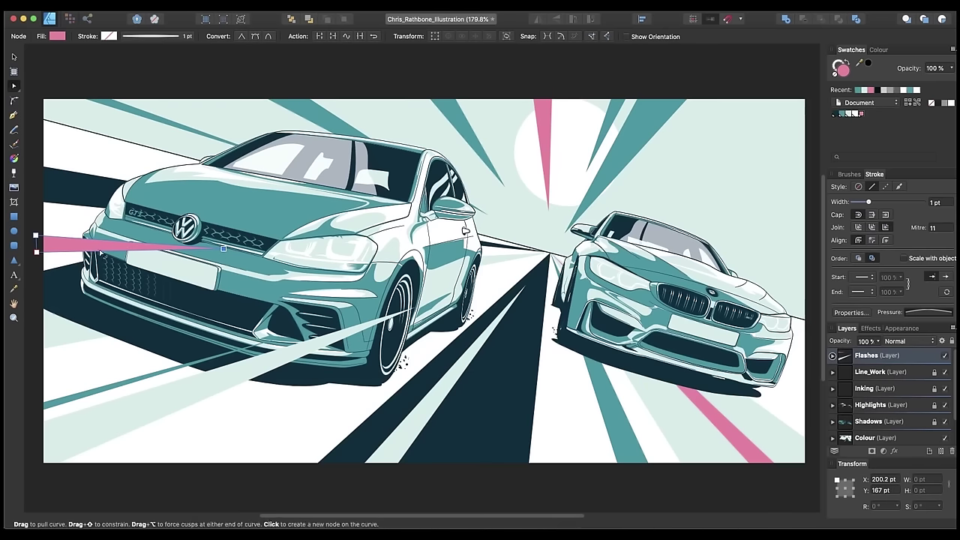
Narrow the wide end of the pink flash crossing the VW's grille and pull its tip back to the badge
click(35, 237)
key(Down)
key(Down)
key(Down)
key(Down)
key(Down)
key(Down)
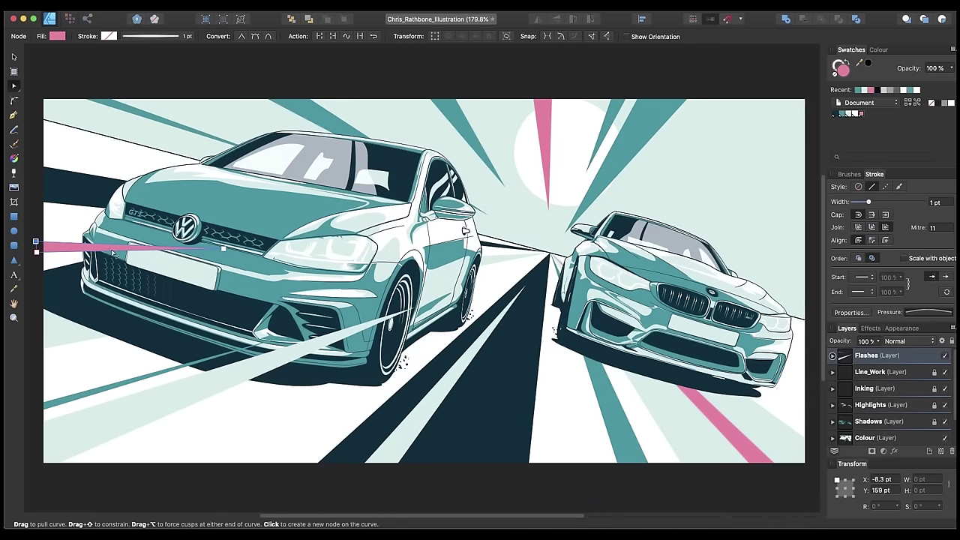
click(207, 248)
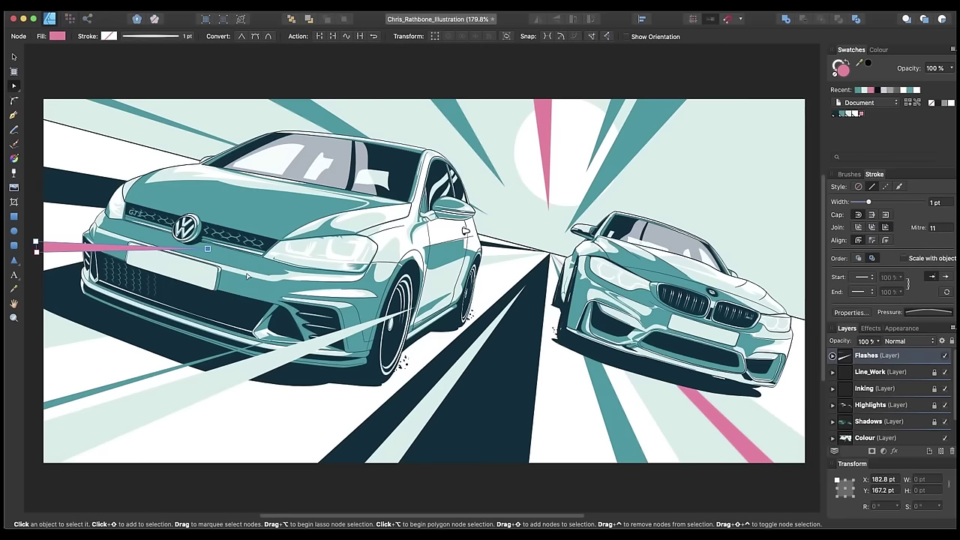
key(p)
click(138, 96)
click(550, 253)
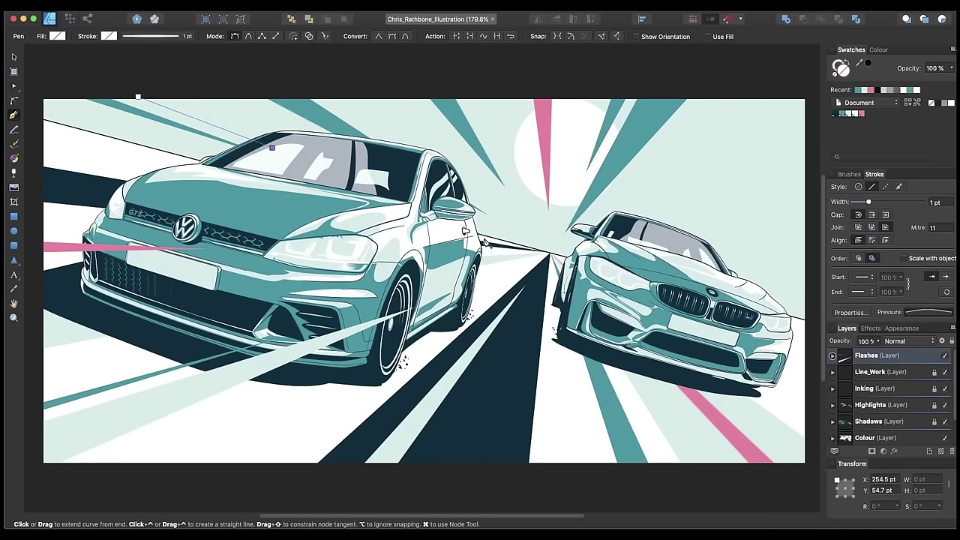
key(super+z)
Draw a tapering flash from the canvas's top edge above the VW, shorten its tip to the roofline and fill it pink
click(550, 253)
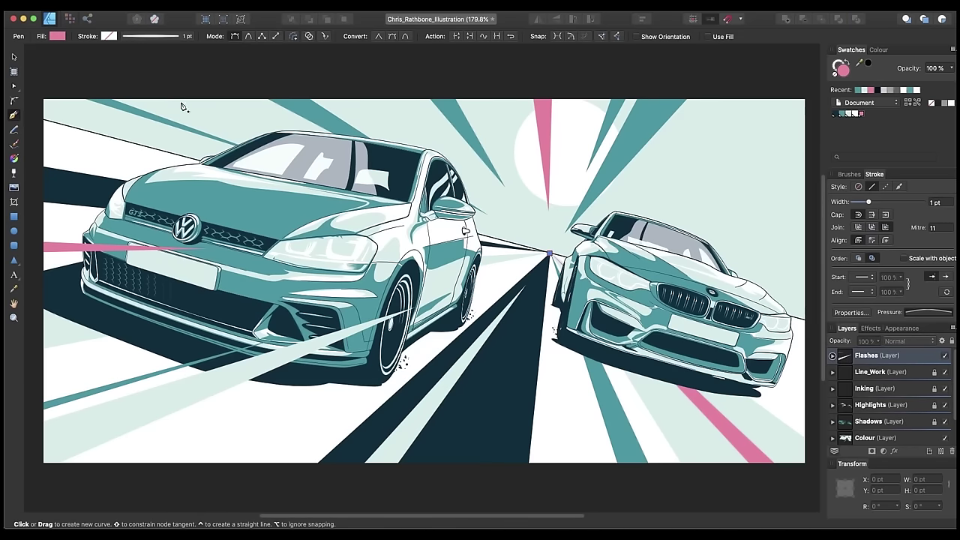
click(140, 97)
key(a)
drag(553, 257, 262, 143)
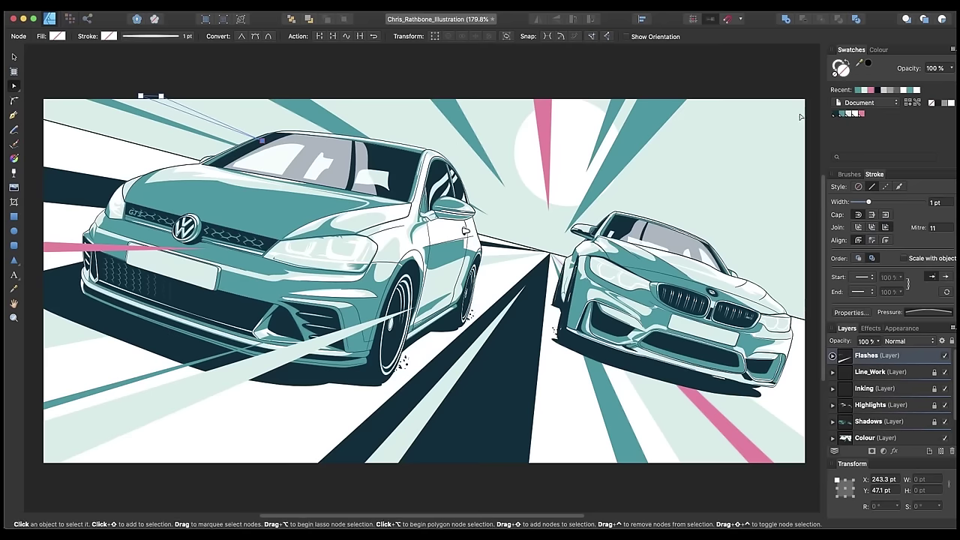
click(860, 114)
click(757, 93)
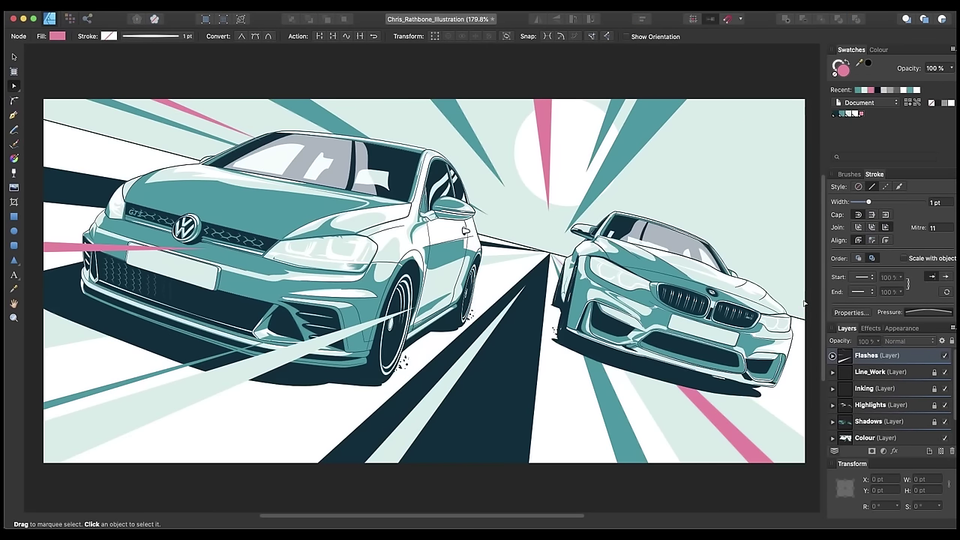
Draw a teal tapering flash from the canvas's right edge in the upper sky and shorten its tip to just above the BMW's roof
key(p)
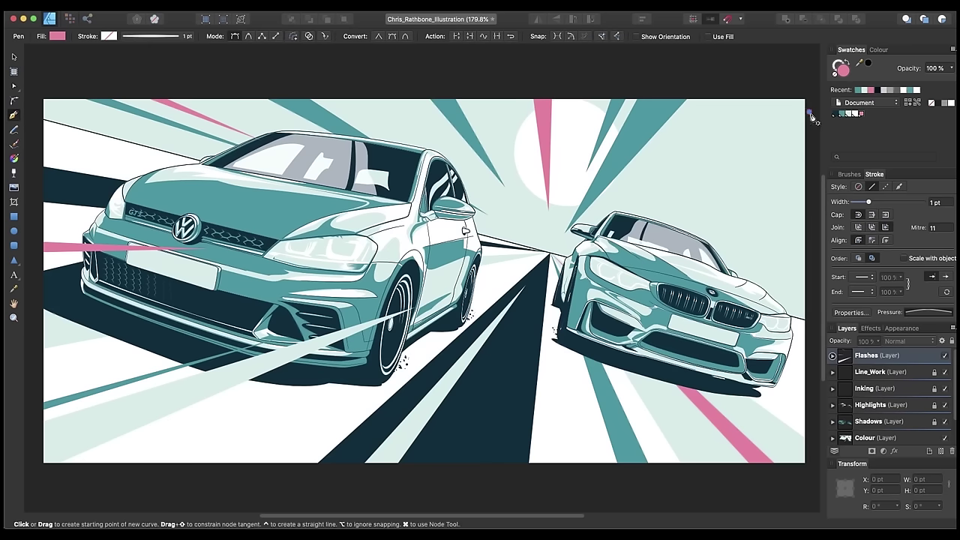
click(552, 258)
click(810, 129)
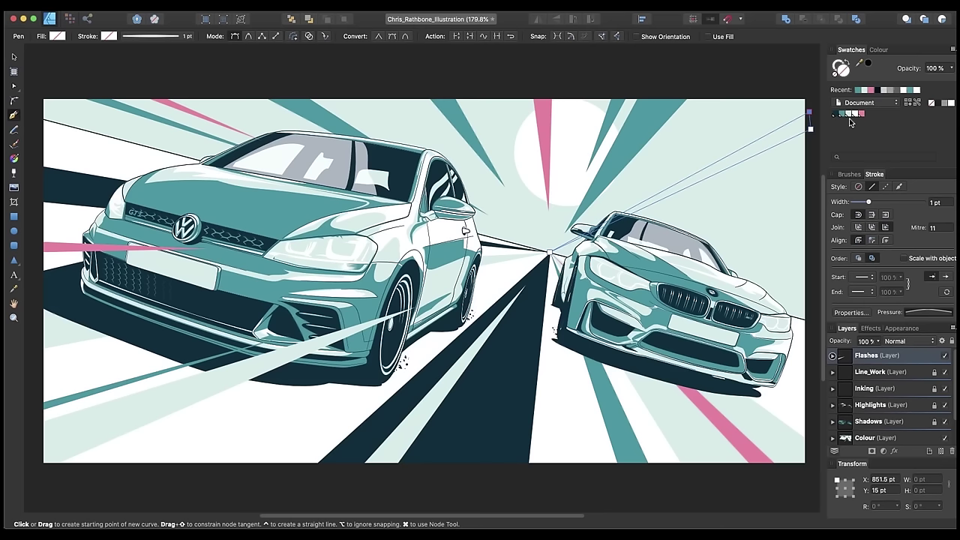
click(842, 116)
key(a)
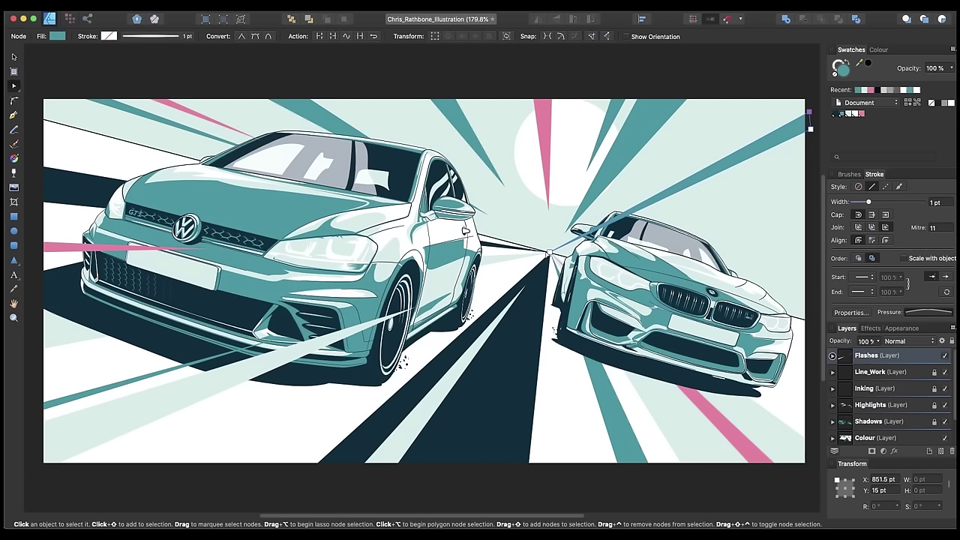
drag(551, 255, 639, 208)
click(815, 162)
Add a thin white flash on the Colour layer just below the new teal one, with its tip shortened to mid-sky above the BMW
key(p)
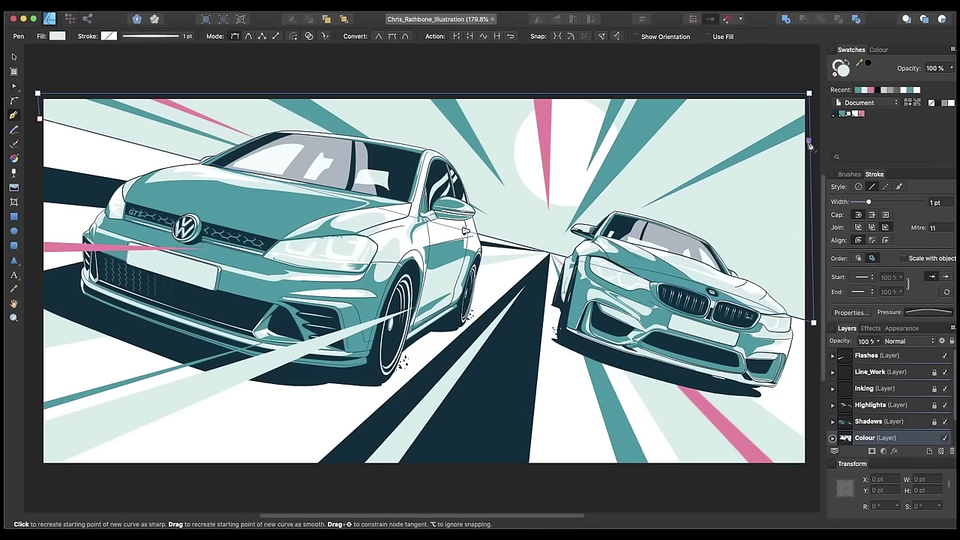
click(551, 252)
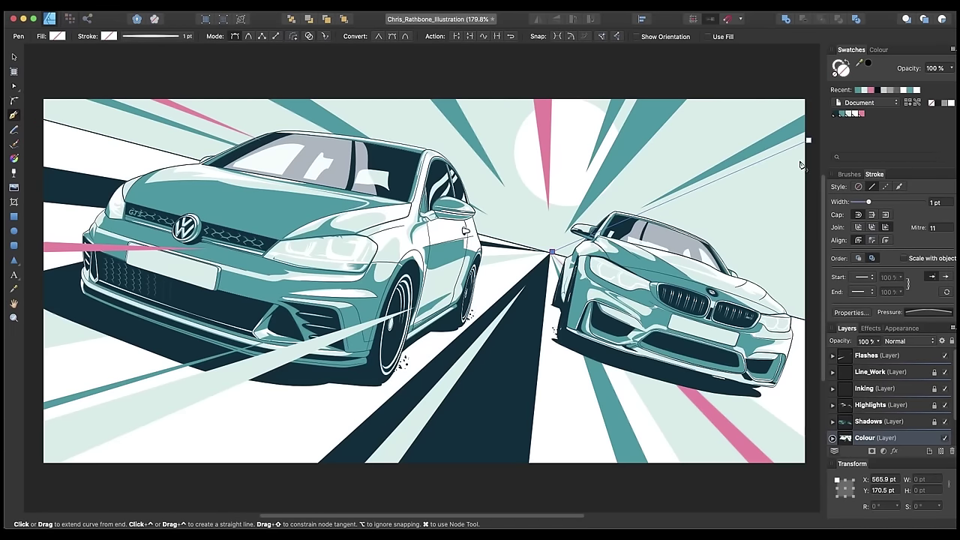
click(808, 146)
click(808, 140)
click(843, 115)
key(a)
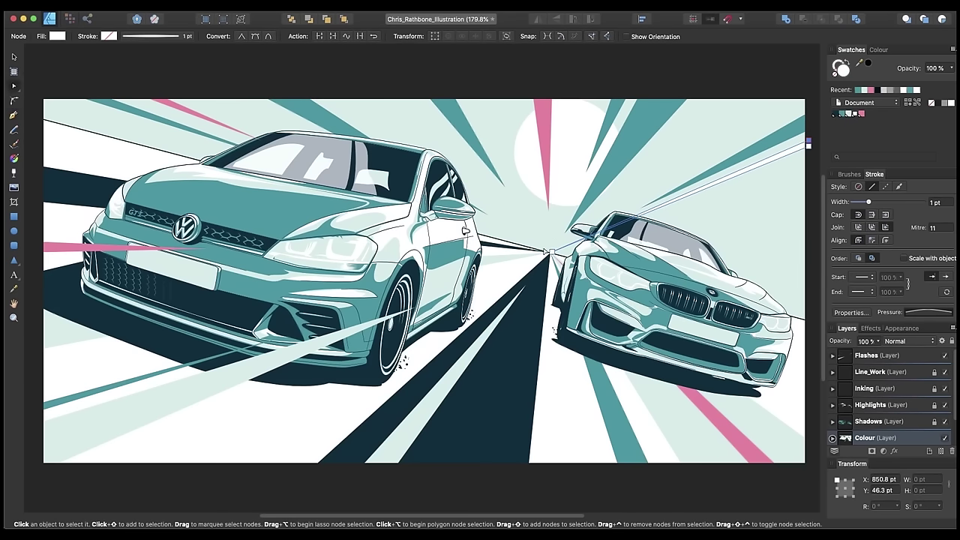
drag(643, 218, 691, 193)
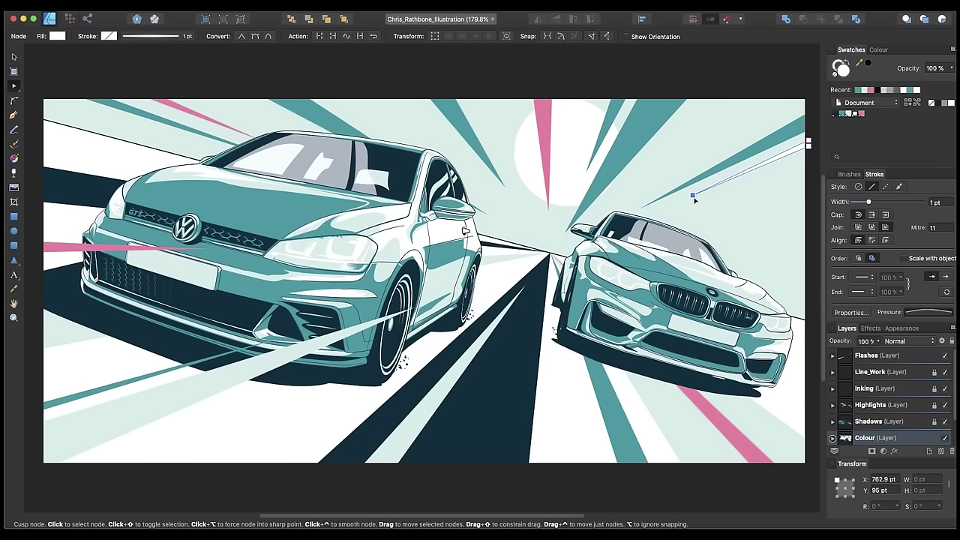
click(755, 93)
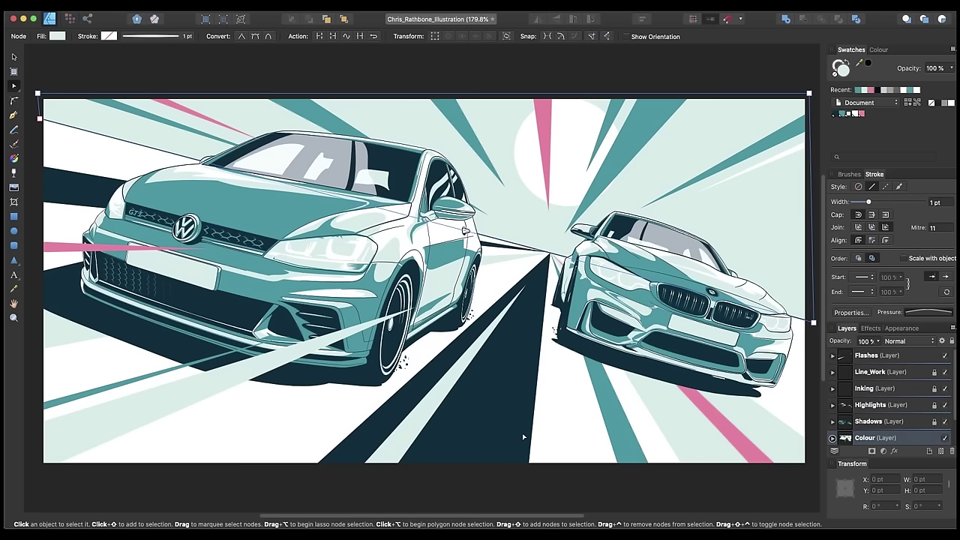
click(611, 483)
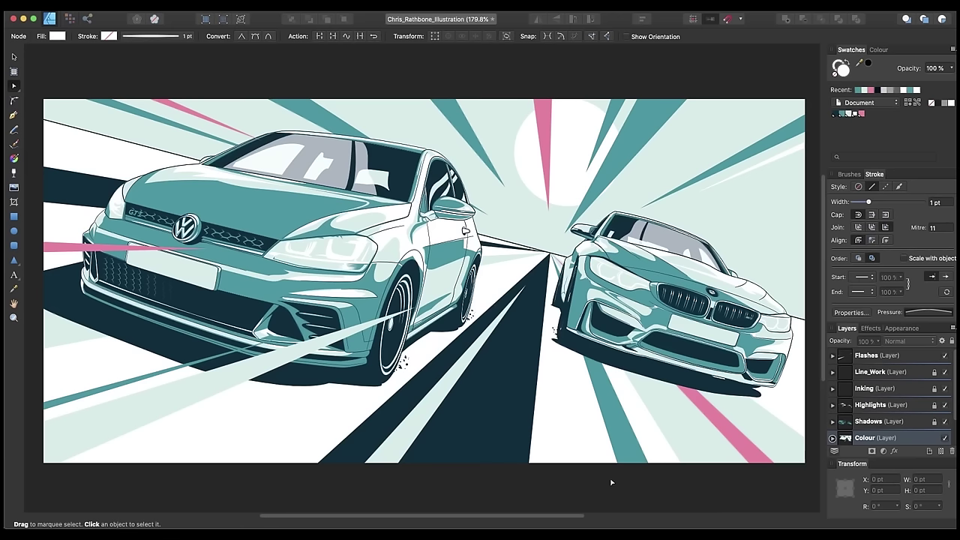
Outline a scalloped cloud about 295 by 166 pt on the Colour layer, from the canvas's right edge to the vanishing point behind the BMW
scroll(863, 390, down, 2)
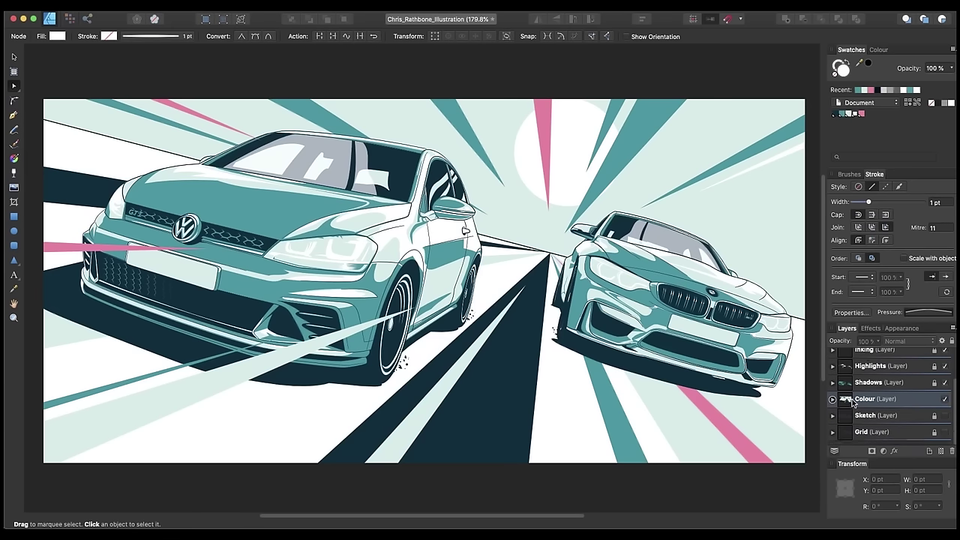
click(908, 406)
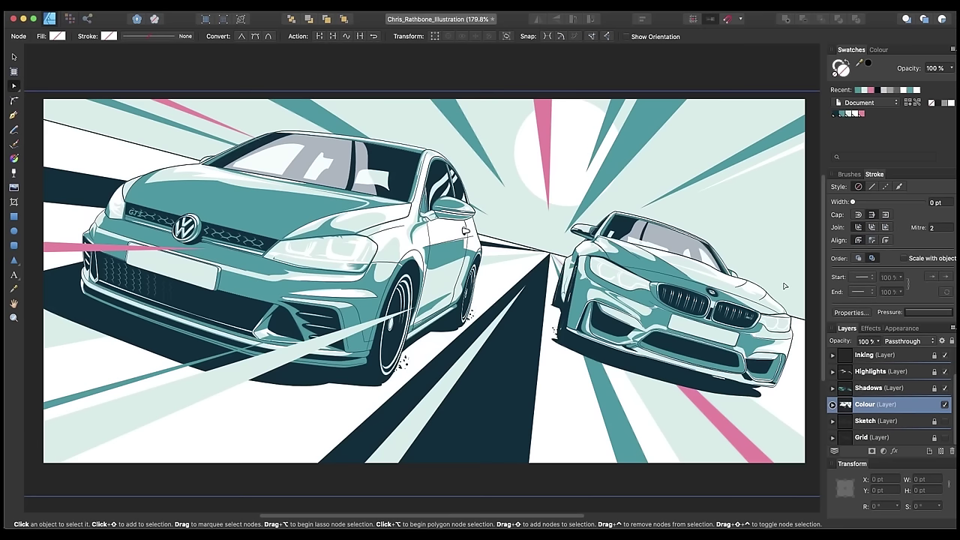
click(812, 239)
key(p)
click(817, 174)
drag(773, 192, 563, 248)
click(735, 207)
click(552, 253)
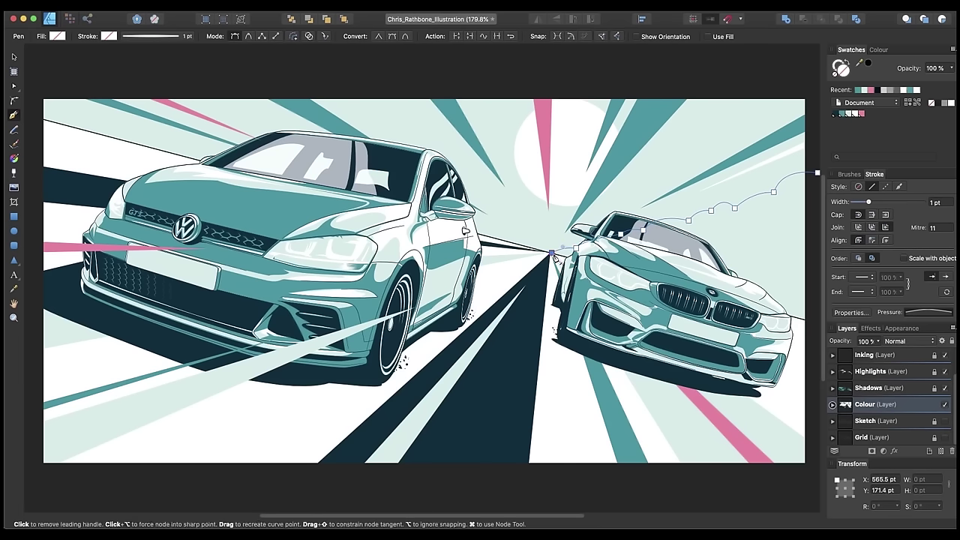
click(811, 327)
click(818, 177)
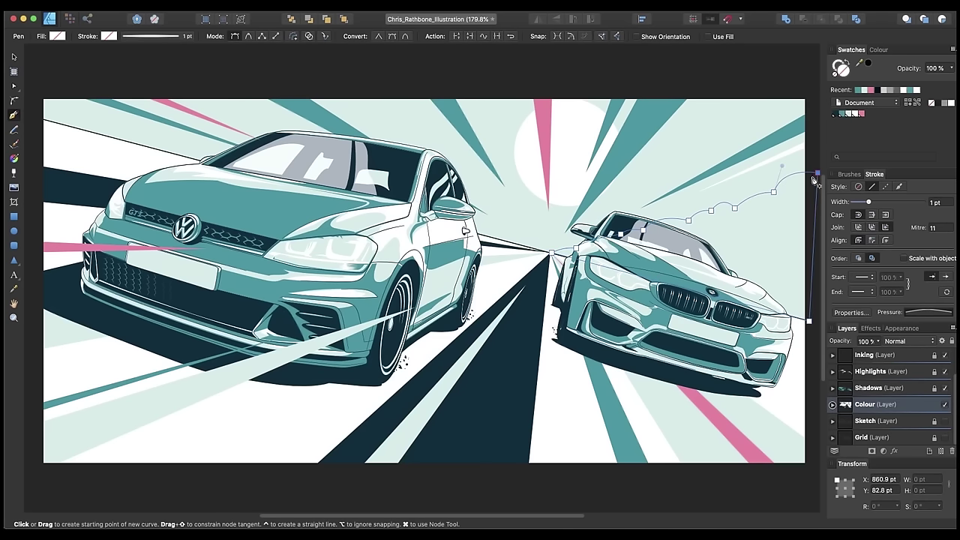
Fill the cloud behind the BMW with white
click(855, 114)
key(v)
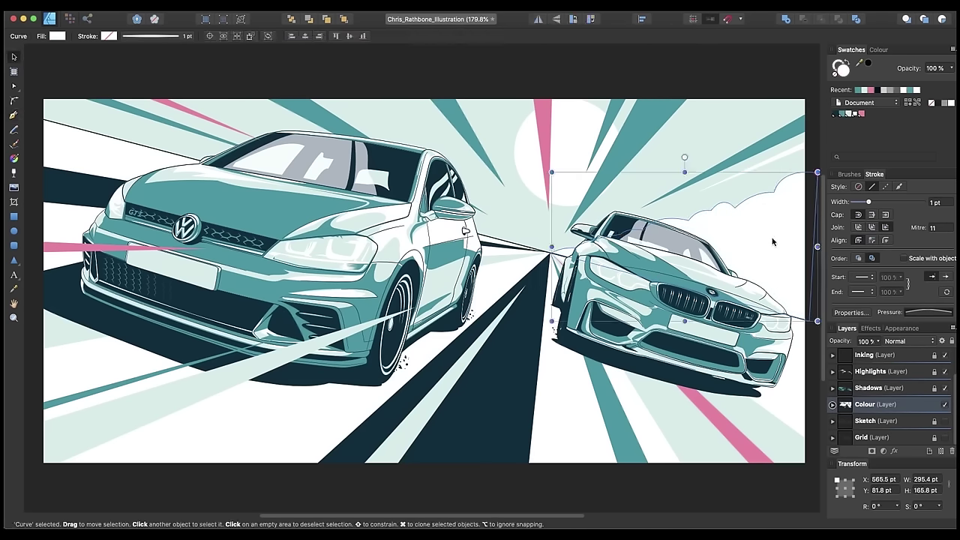
click(792, 305)
click(781, 247)
Outline a scalloped cloud behind the VW from the canvas's top edge to the vanishing point, closing it around the canvas's upper left corner
key(p)
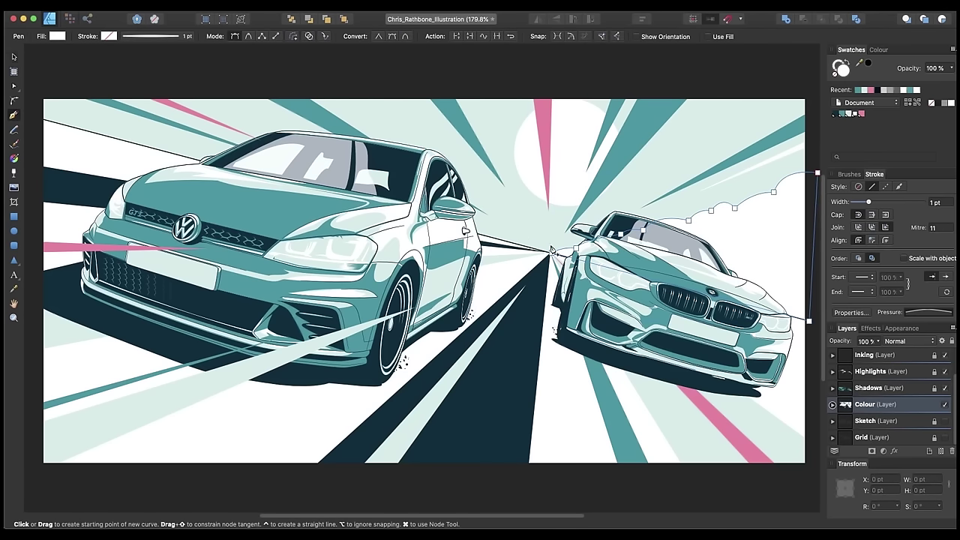
click(332, 97)
drag(384, 117, 479, 174)
click(480, 197)
drag(494, 207, 510, 201)
click(526, 224)
click(532, 239)
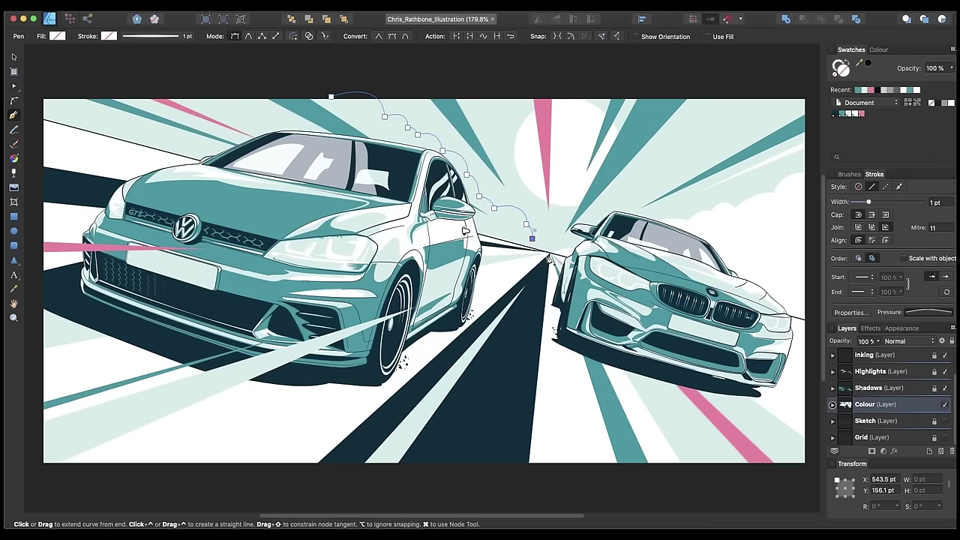
click(552, 253)
click(37, 94)
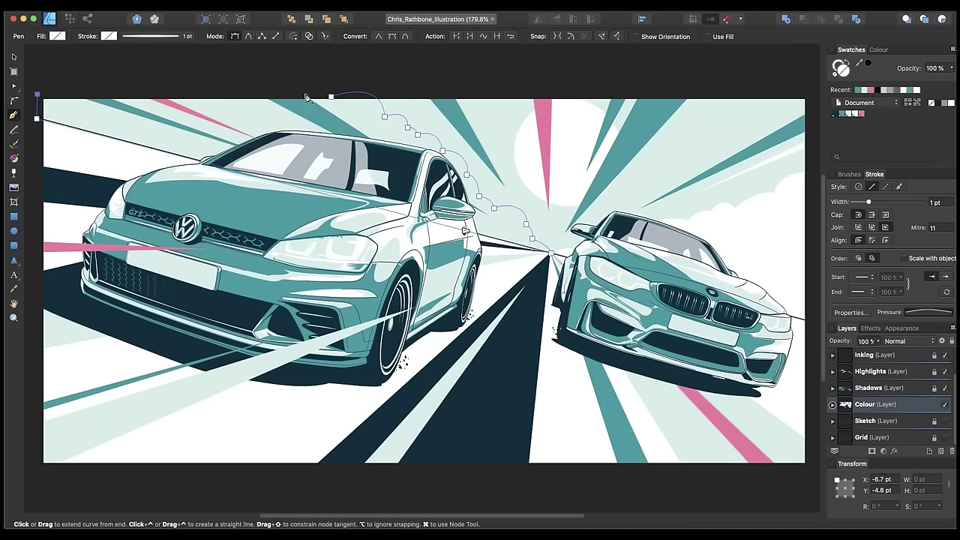
click(331, 96)
key(a)
drag(331, 97, 327, 92)
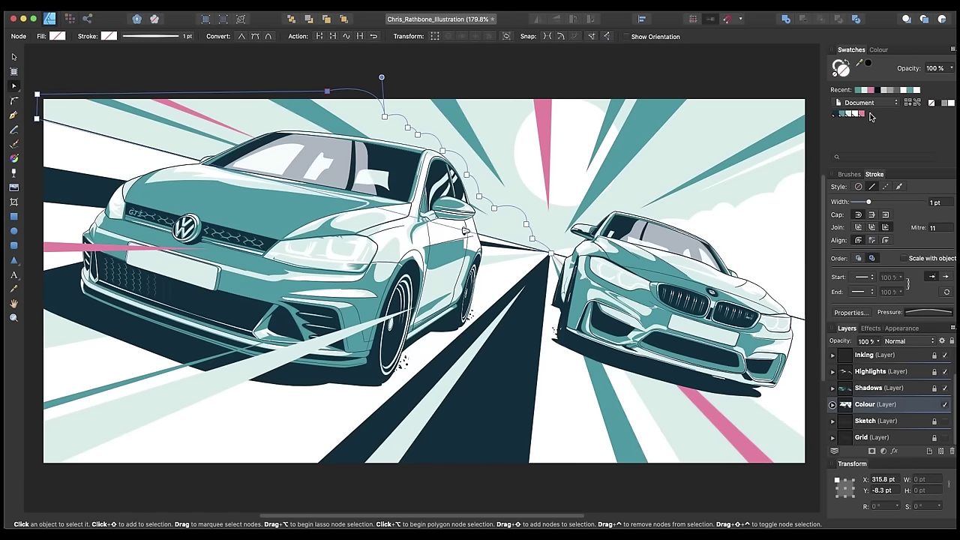
Fill the cloud behind the VW with white and deselect it
click(854, 115)
key(v)
click(507, 90)
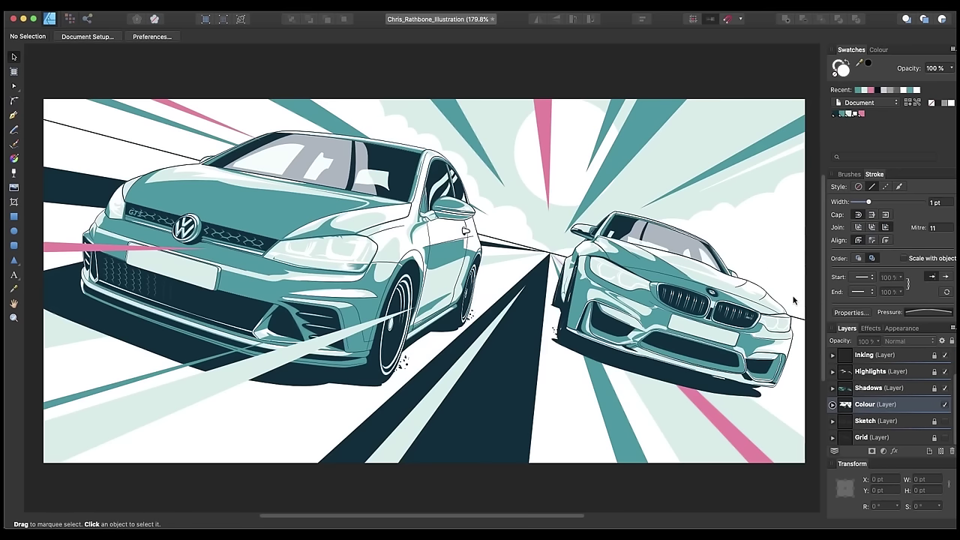
Draw a curved, pointed shading shape from the canvas's right edge inside the BMW-side cloud and fill it pale mint
key(p)
scroll(697, 243, right, 3)
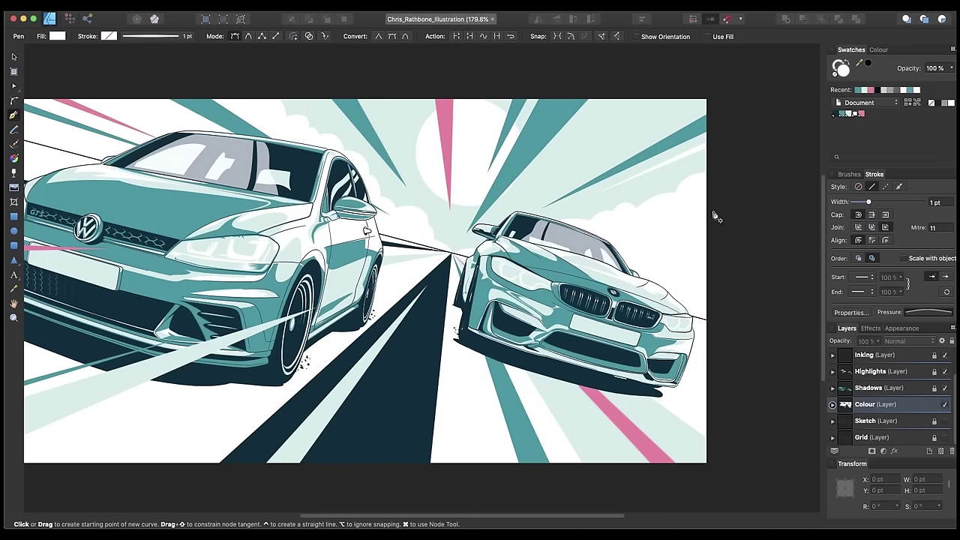
click(713, 219)
mouse_move(669, 229)
mouse_down()
mouse_move(653, 245)
mouse_move(652, 226)
mouse_up()
click(642, 235)
click(674, 240)
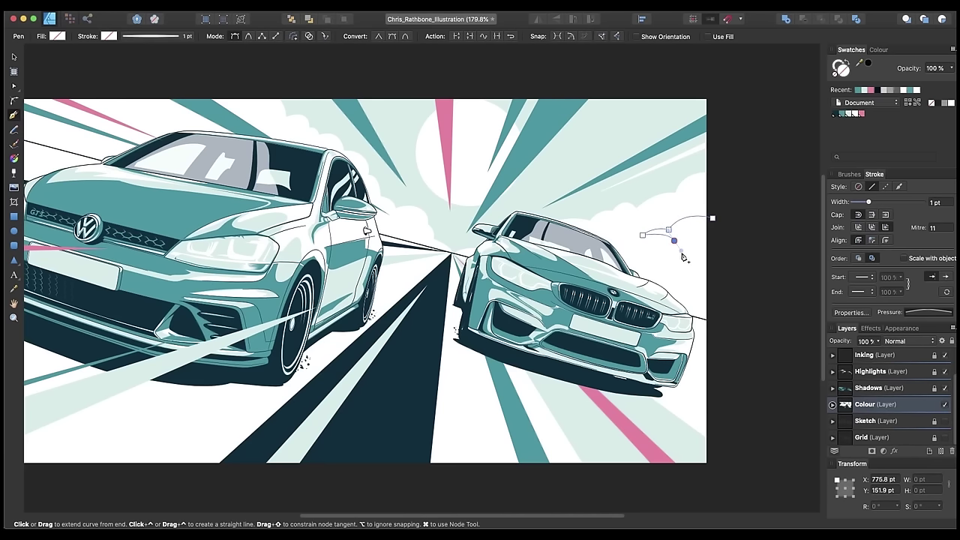
click(718, 223)
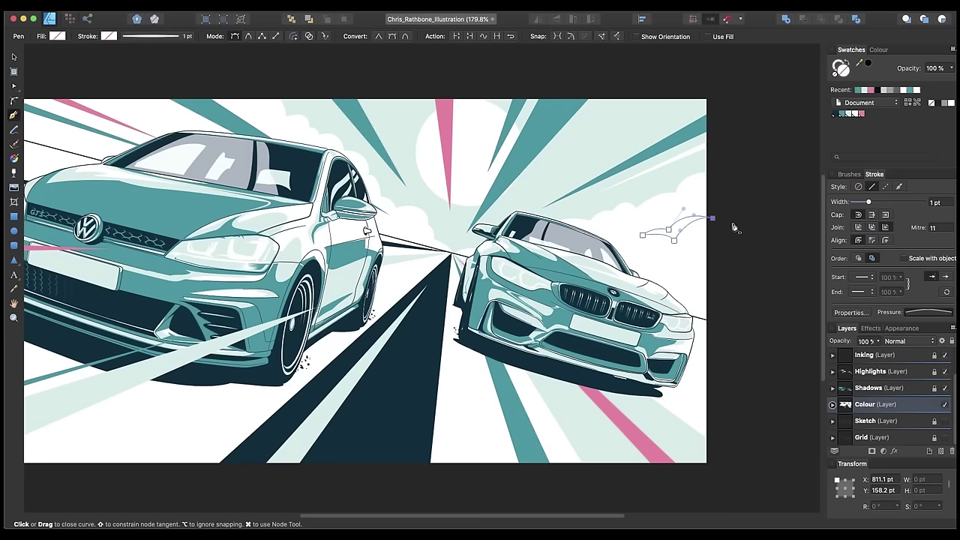
click(862, 115)
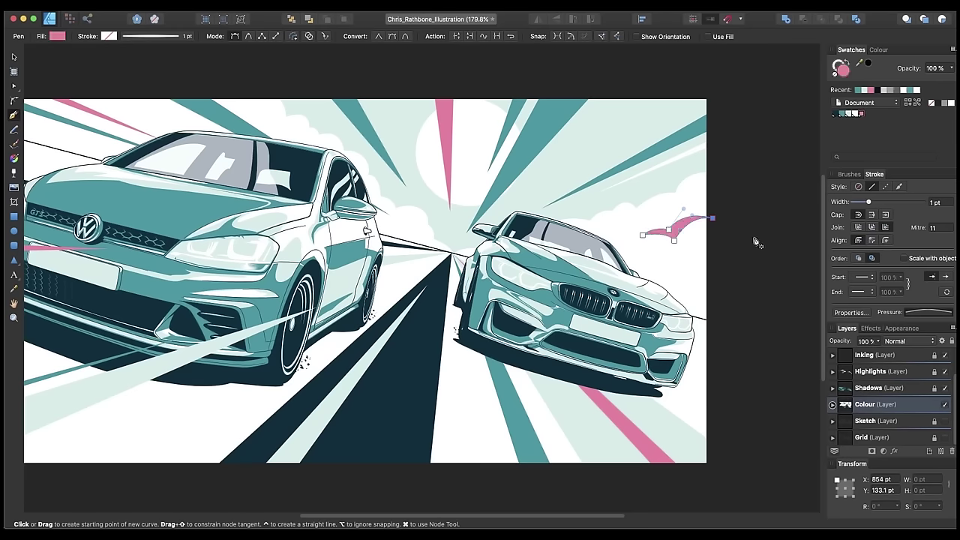
click(848, 114)
key(v)
click(764, 222)
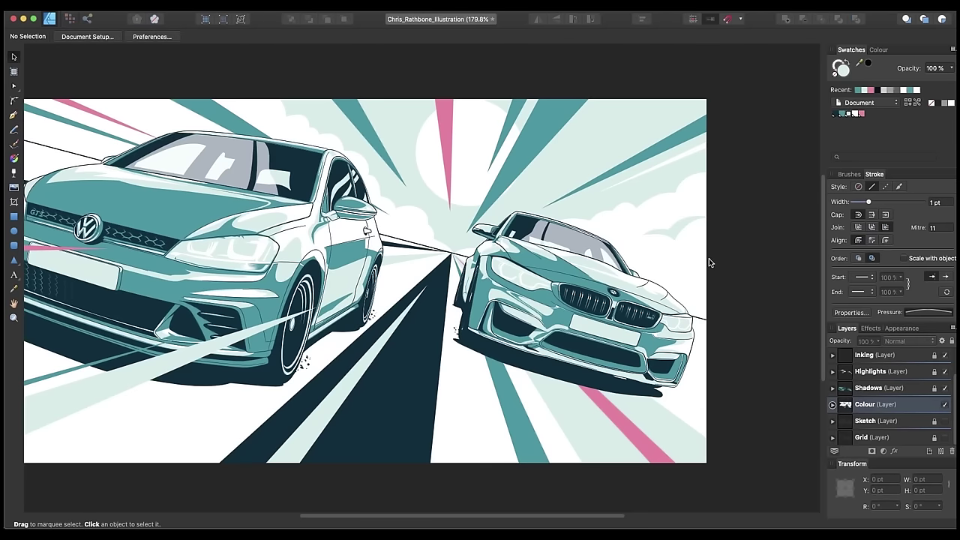
Draw a scalloped cloud shading shape about 136 by 42 pt beside the BMW's windscreen and fill it pale mint
key(p)
mouse_move(681, 274)
mouse_down()
mouse_move(668, 288)
mouse_move(664, 261)
mouse_move(631, 273)
mouse_move(648, 267)
mouse_move(652, 246)
mouse_move(690, 258)
mouse_up()
click(591, 256)
click(711, 238)
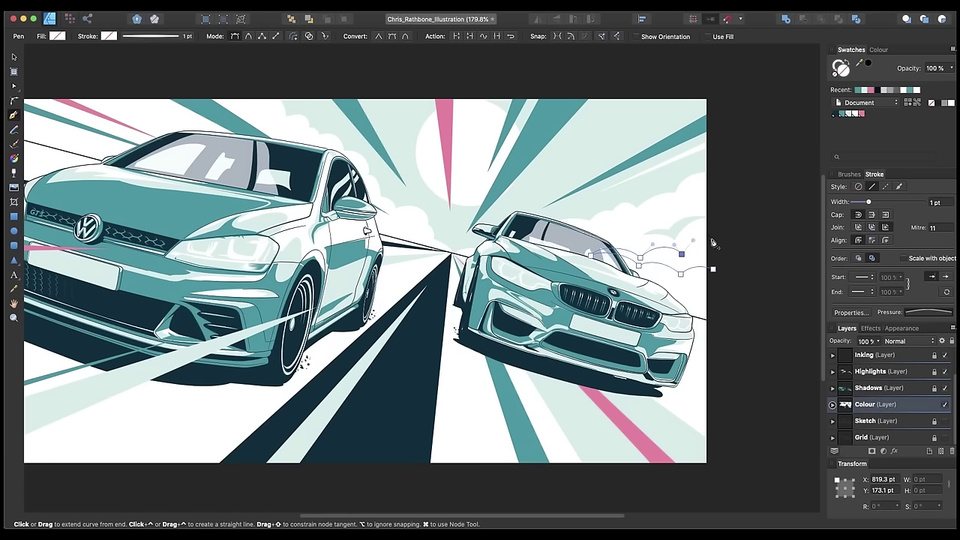
click(849, 115)
key(v)
click(736, 306)
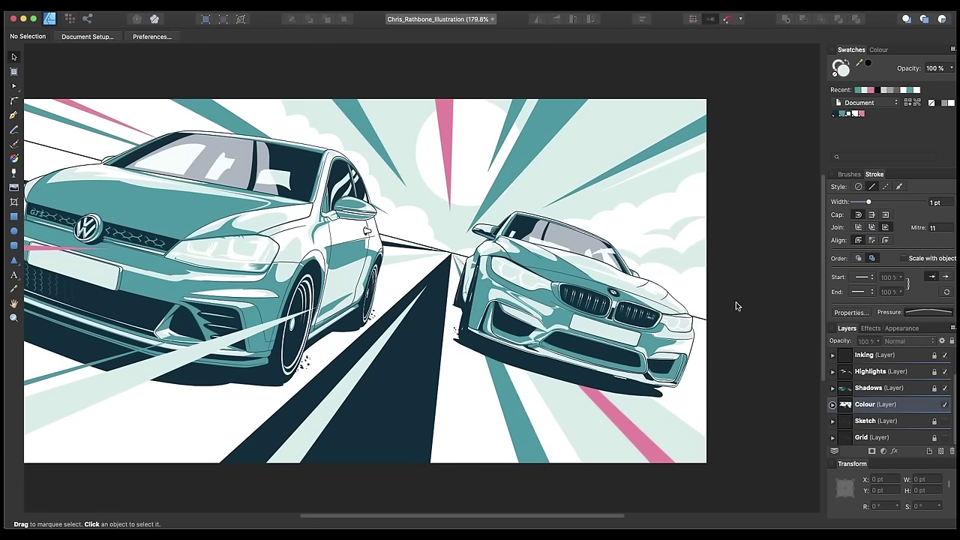
Move the scalloped mint shading shape backward in the stacking order to sit behind the BMW
key(p)
click(693, 264)
key(v)
click(697, 261)
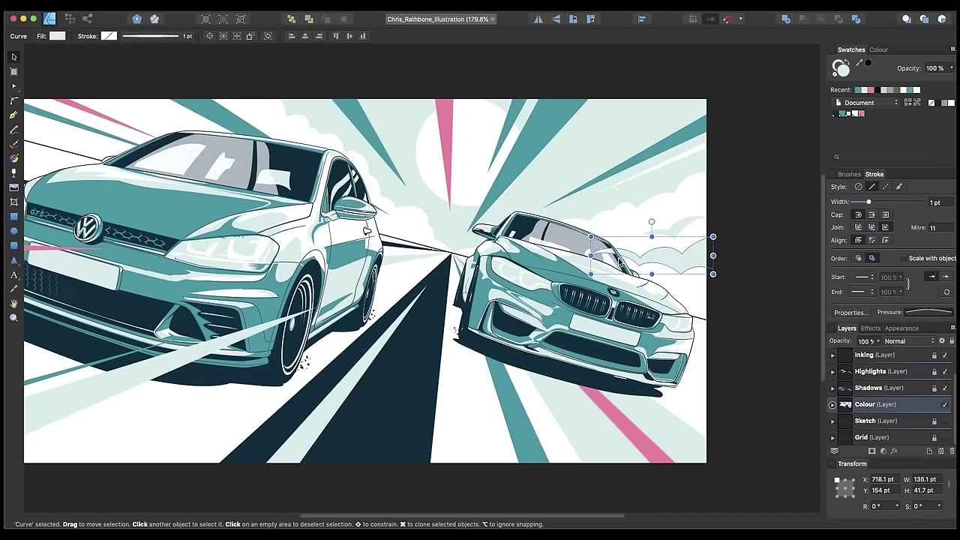
key(super+[)
key(super+[)
key(super+])
click(771, 307)
Draw a curved two-arc shading shape from the canvas's right edge in the upper part of the BMW-side cloud and fill it pink
key(p)
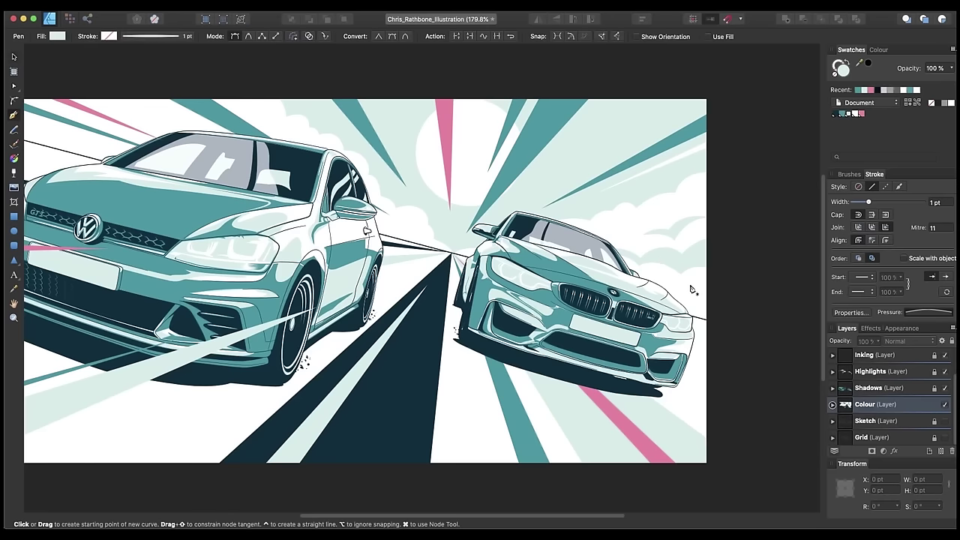
drag(712, 201, 634, 228)
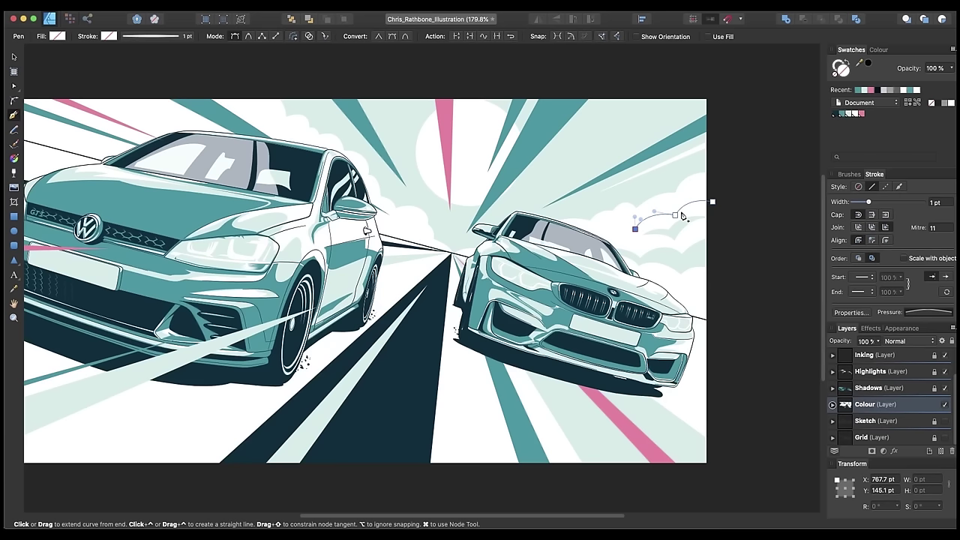
drag(676, 209, 713, 201)
key(Escape)
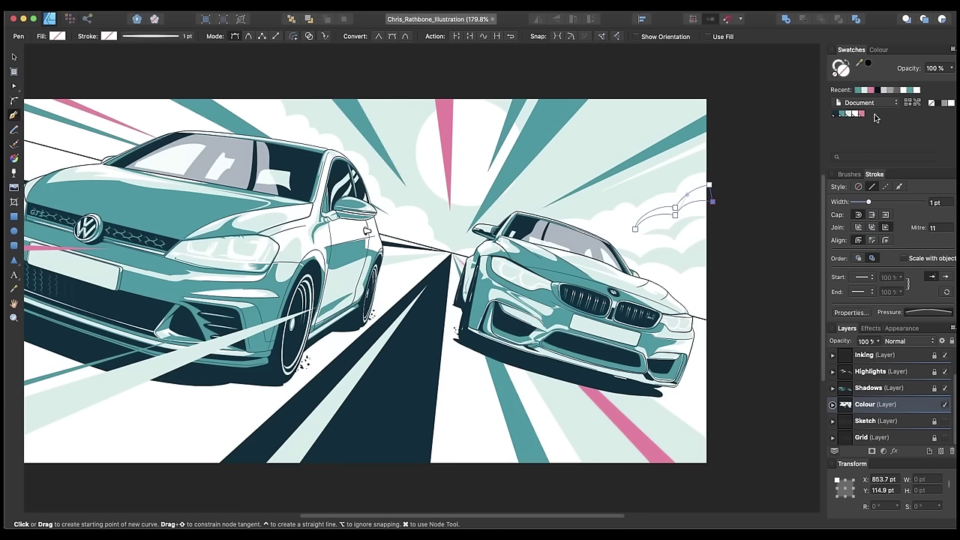
click(861, 114)
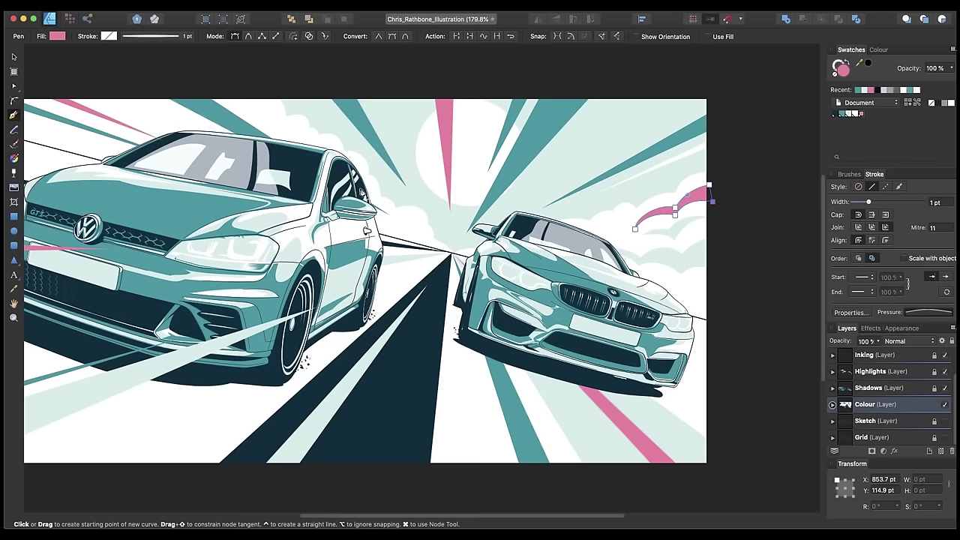
Draw a curved, pointed shading shape from the canvas's top edge in the cloud above the VW and fill it teal
drag(107, 97, 192, 124)
click(141, 93)
click(107, 97)
key(a)
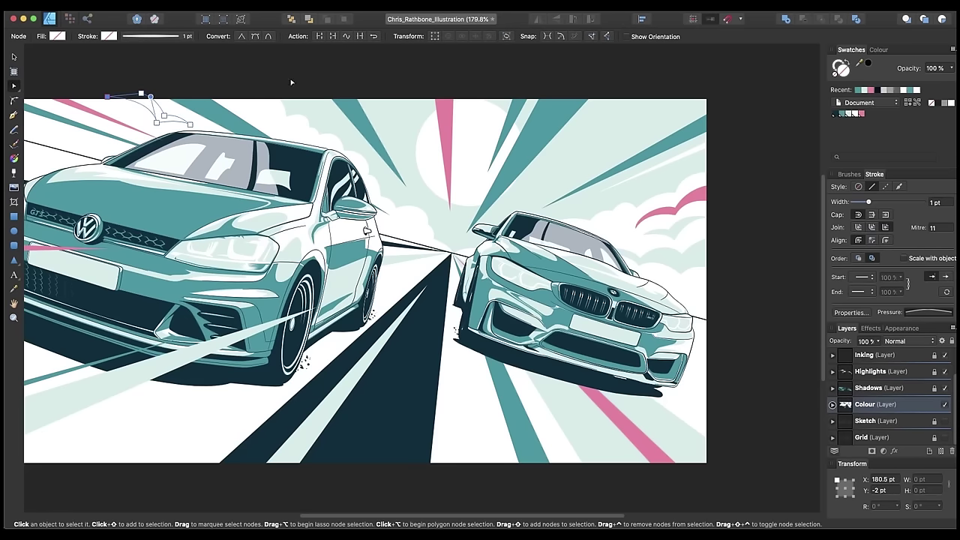
click(841, 114)
key(v)
click(755, 149)
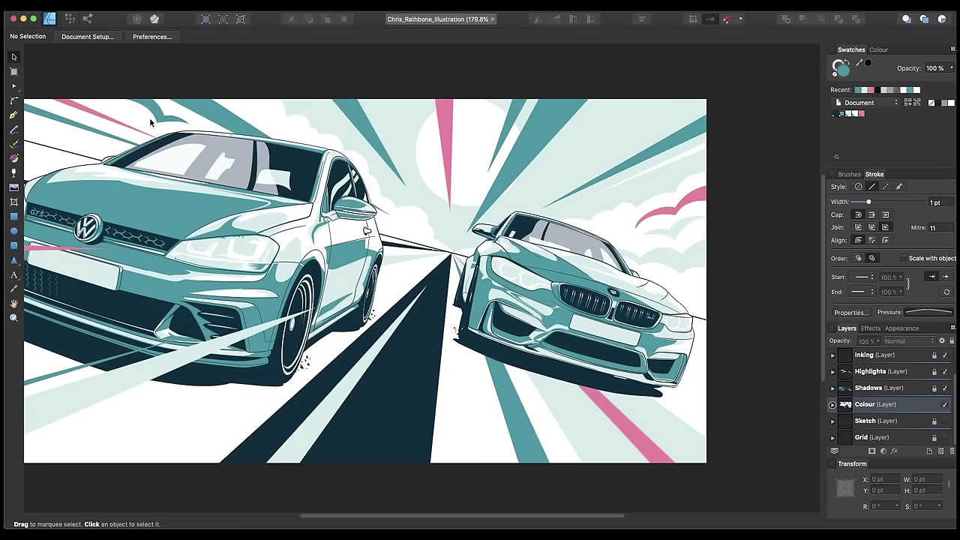
Change the fill of the shading shape in the VW-side cloud to pale mint
click(151, 120)
click(160, 119)
click(848, 114)
click(763, 164)
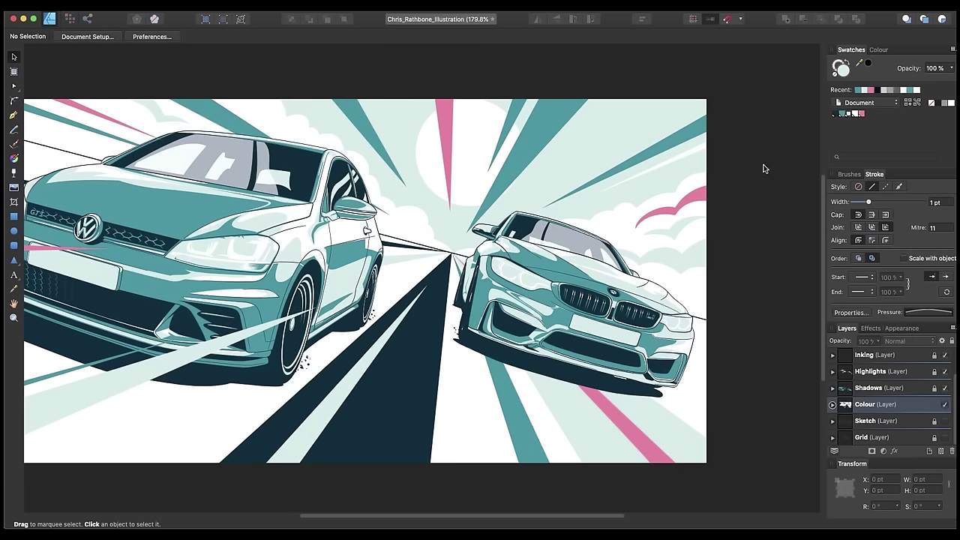